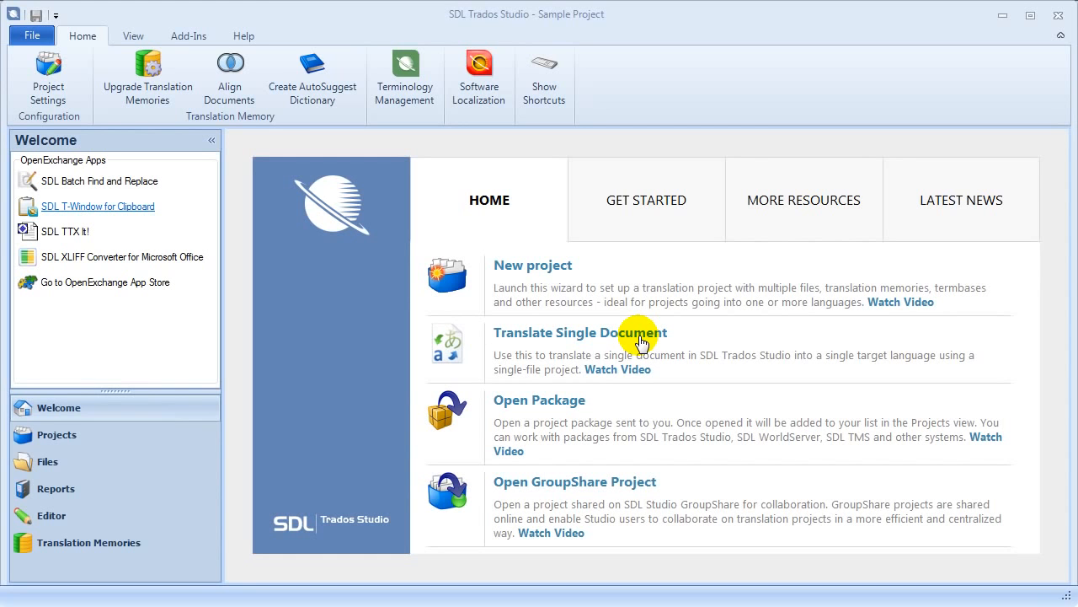
Switch to the SingleDocument folder in Windows Explorer and look through its Translation Memory, Termbase and AutoSuggest subfolders.
key(alt+Tab)
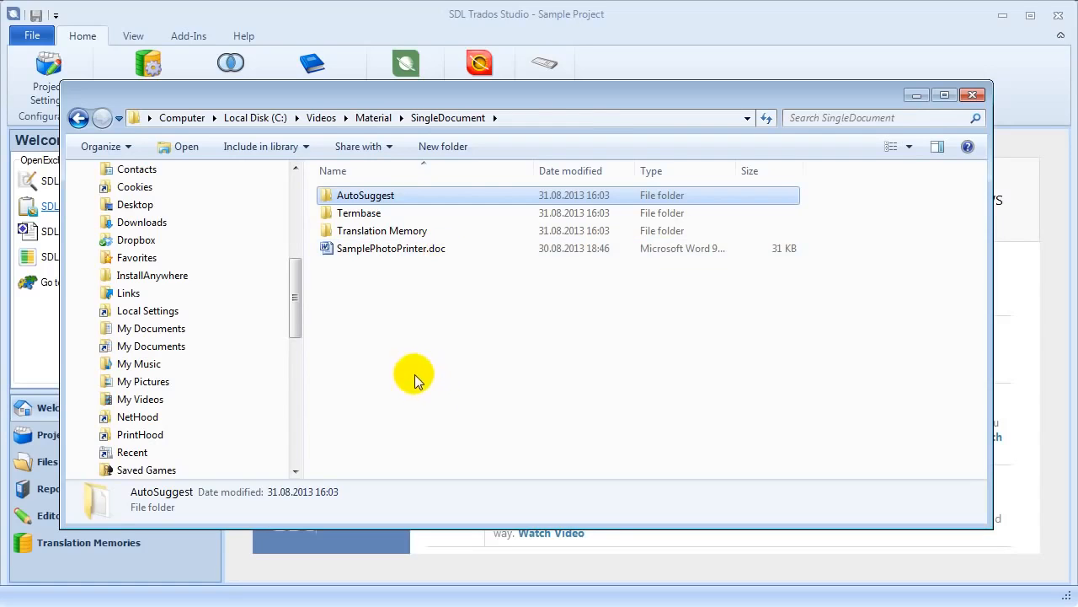
click(421, 236)
double_click(421, 236)
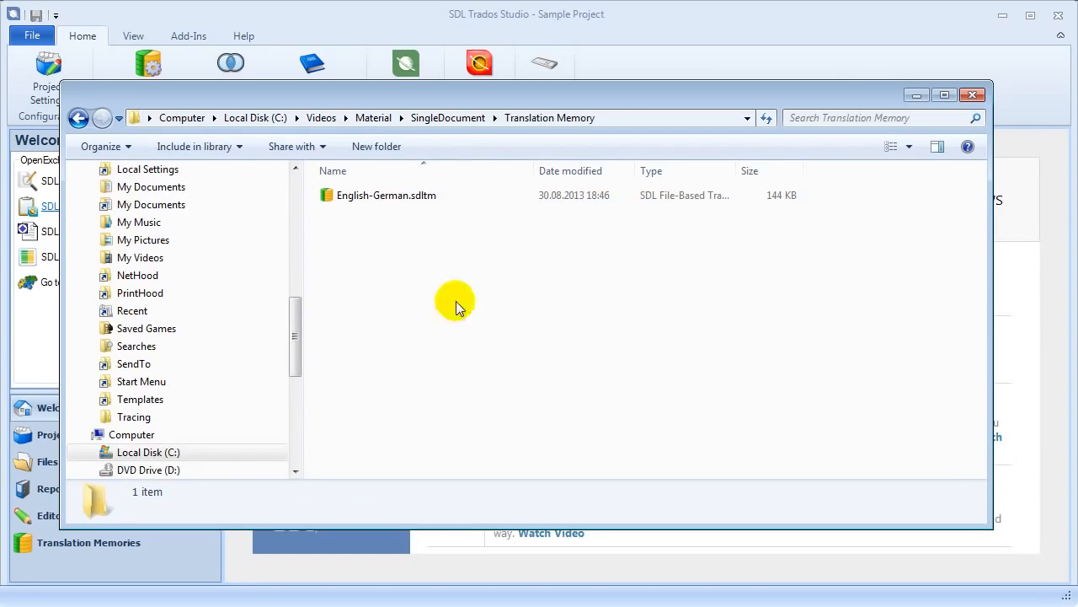
click(447, 118)
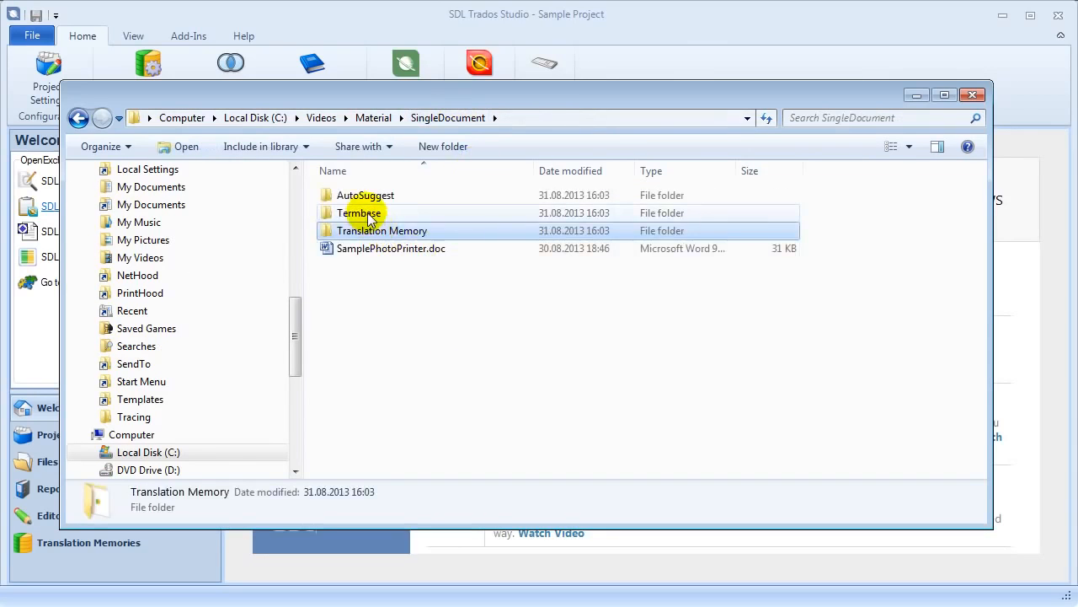
double_click(368, 216)
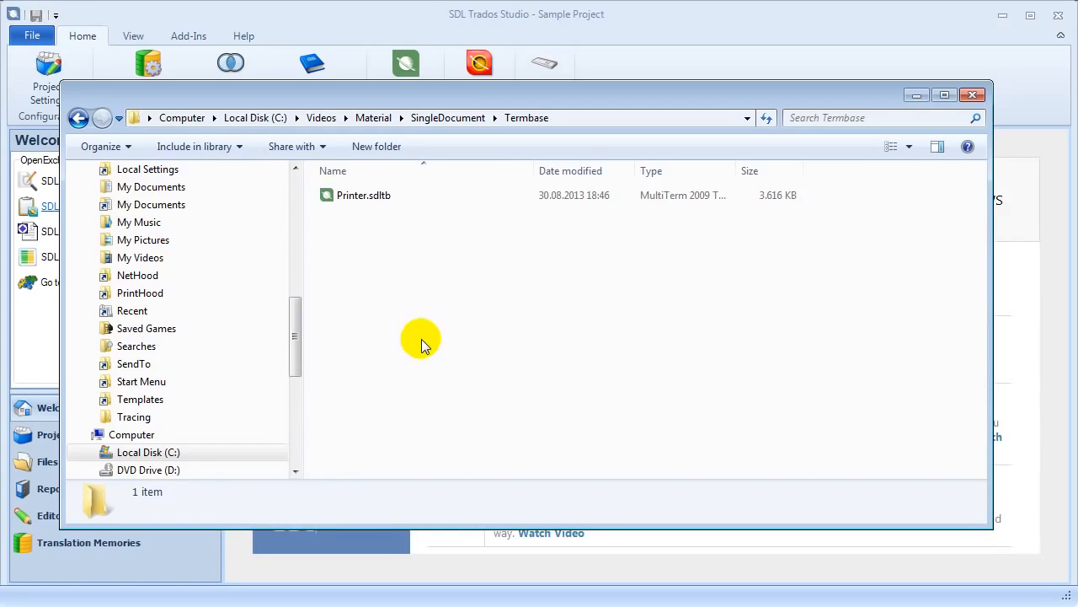
click(455, 117)
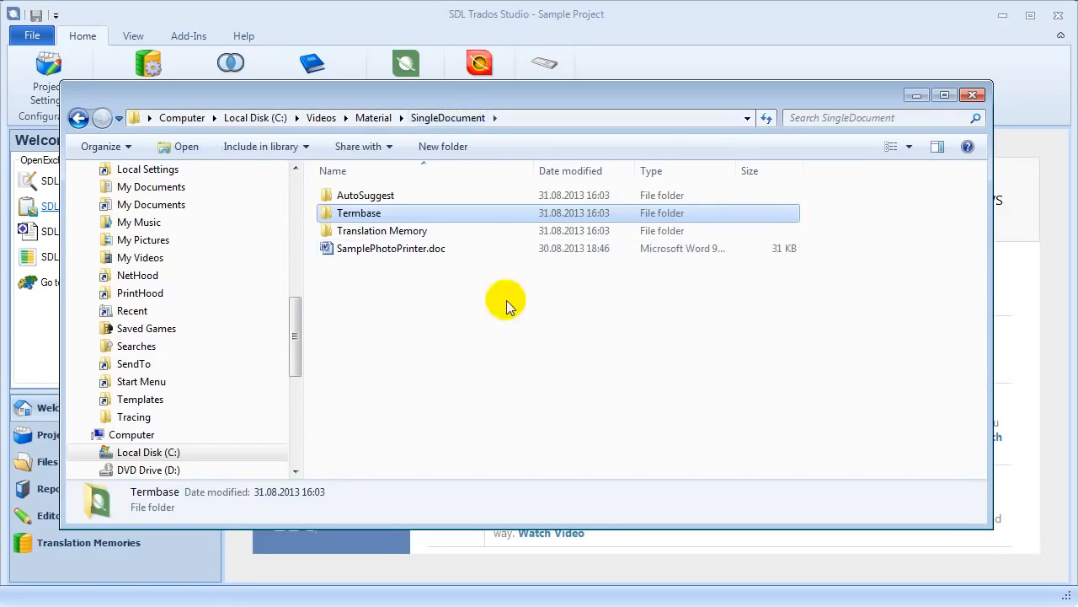
double_click(371, 199)
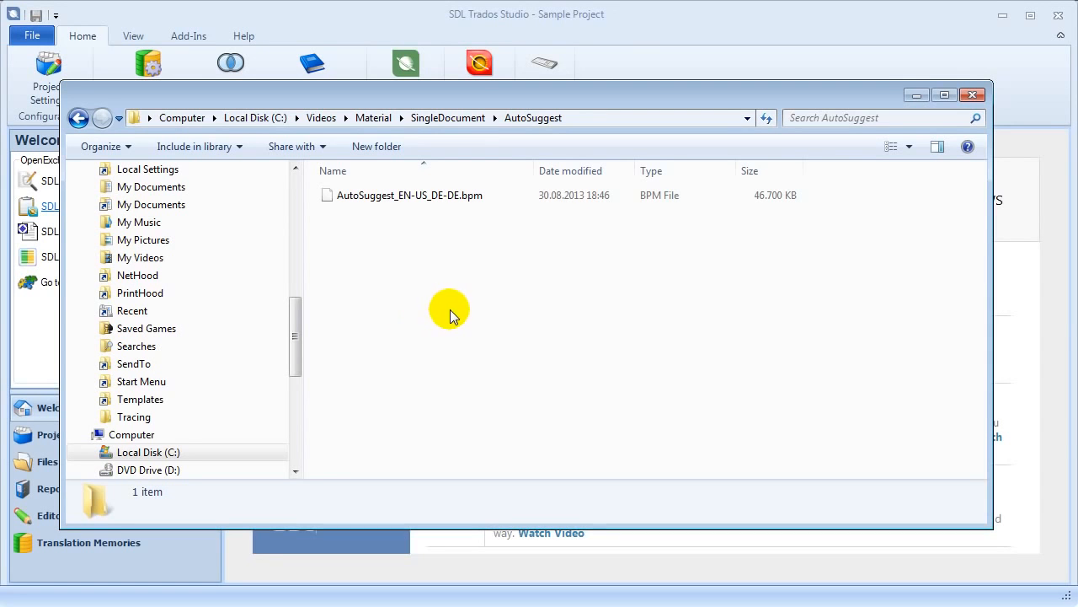
click(446, 118)
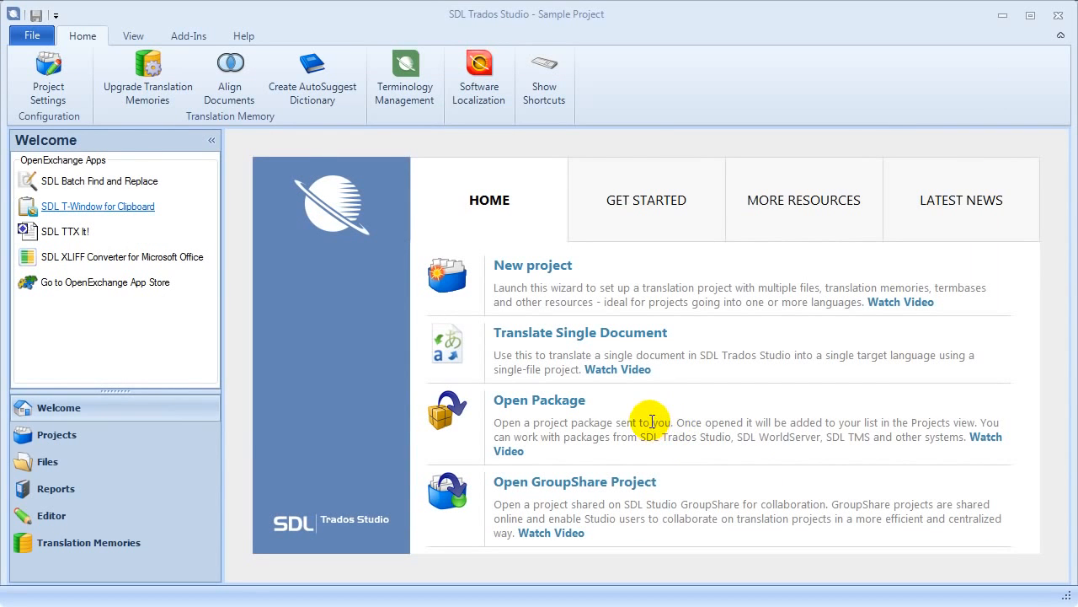
Start translating a single document and choose SamplePhotoPrinter.doc from the Translate Single Document folder.
click(636, 333)
drag(715, 211, 406, 122)
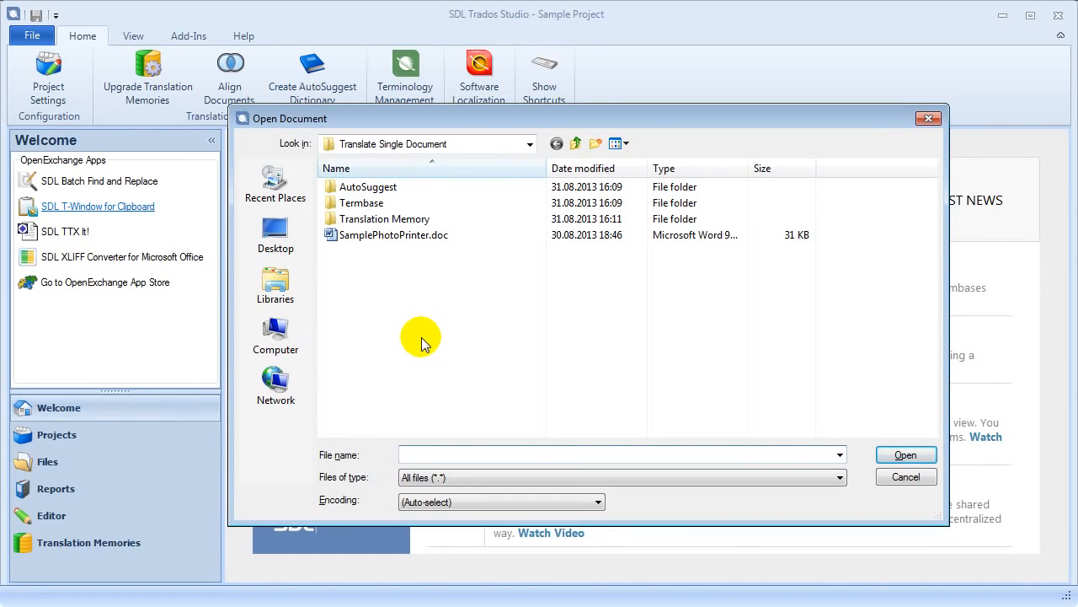
click(412, 236)
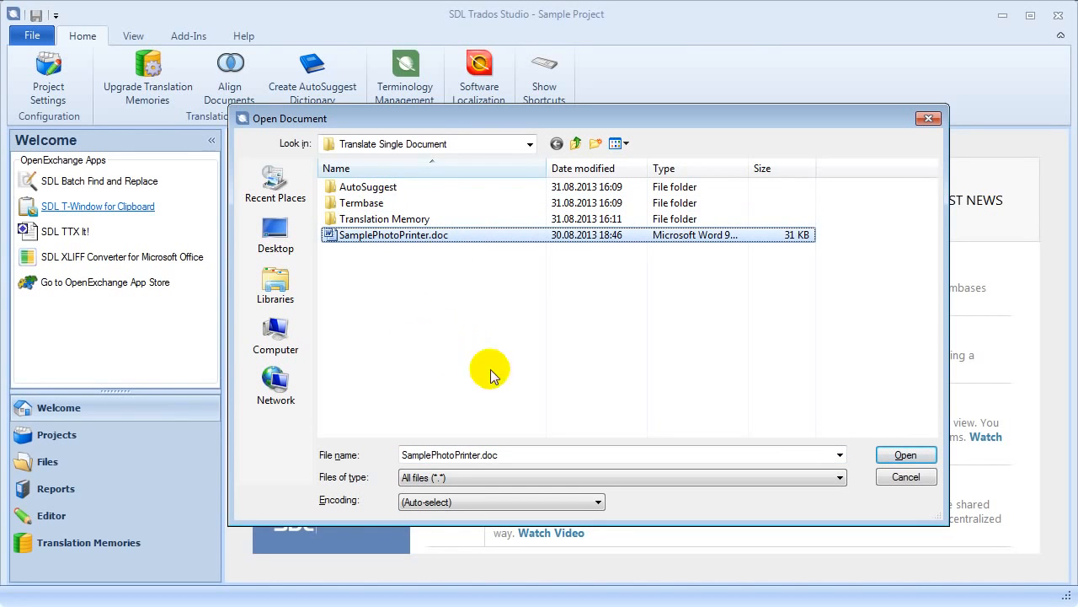
click(905, 455)
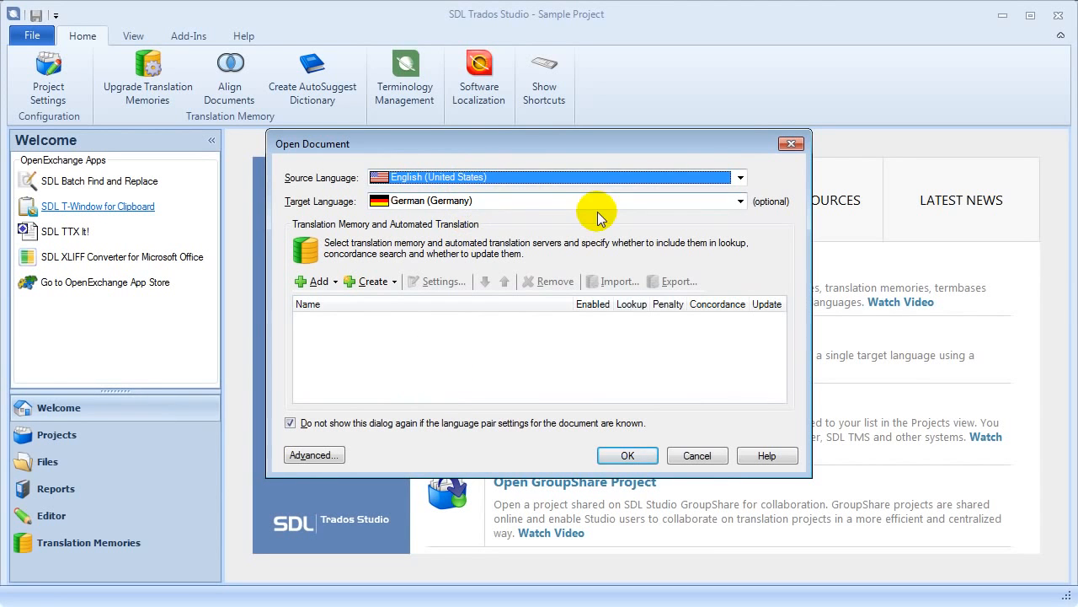
Review the available source and target languages, keeping English (United States) and German (Germany).
click(620, 179)
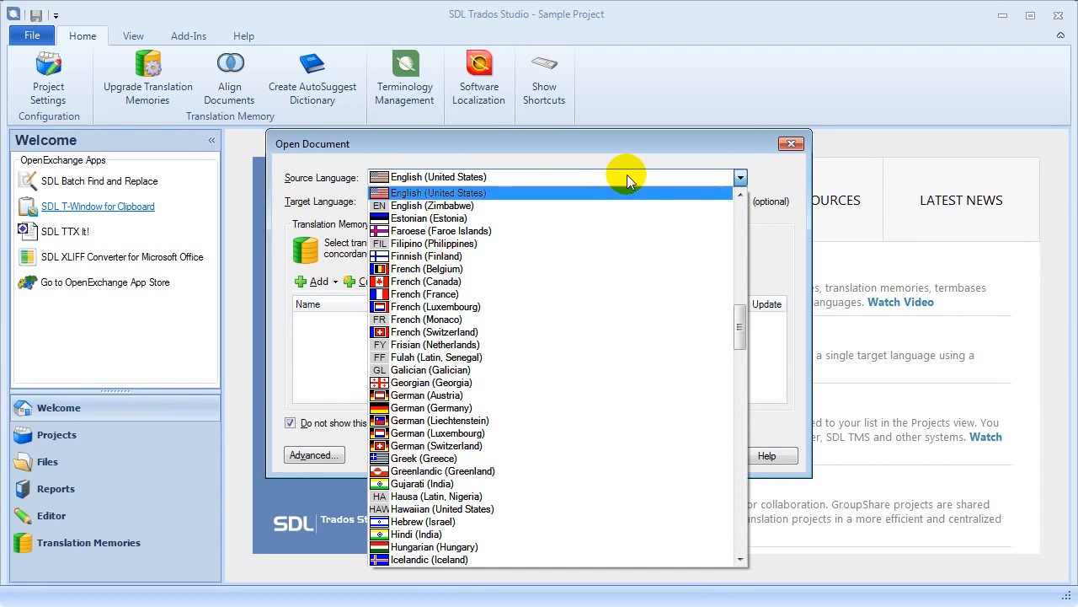
click(627, 174)
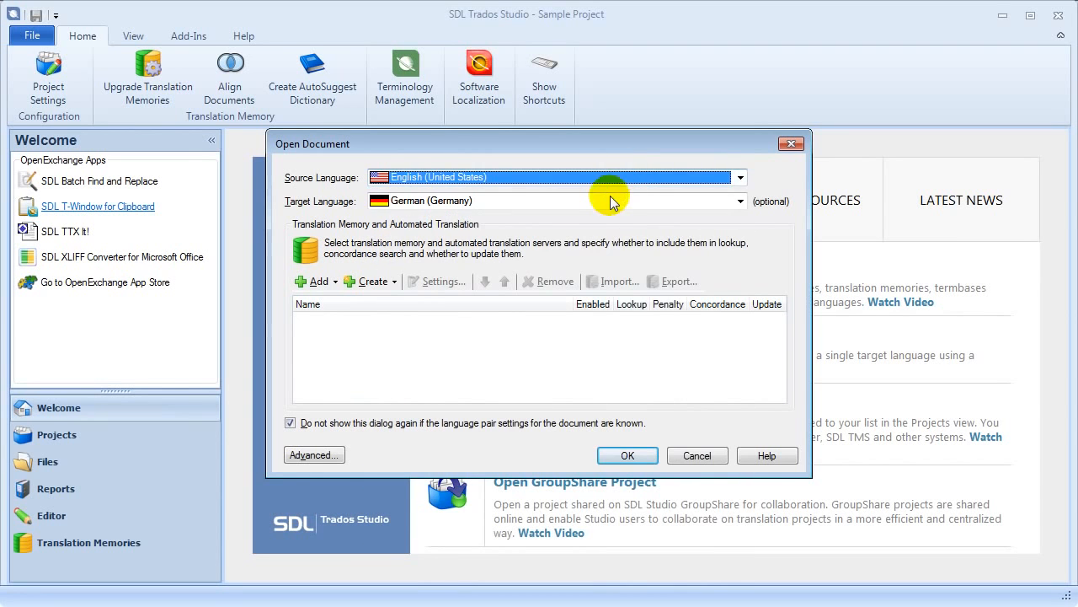
click(607, 201)
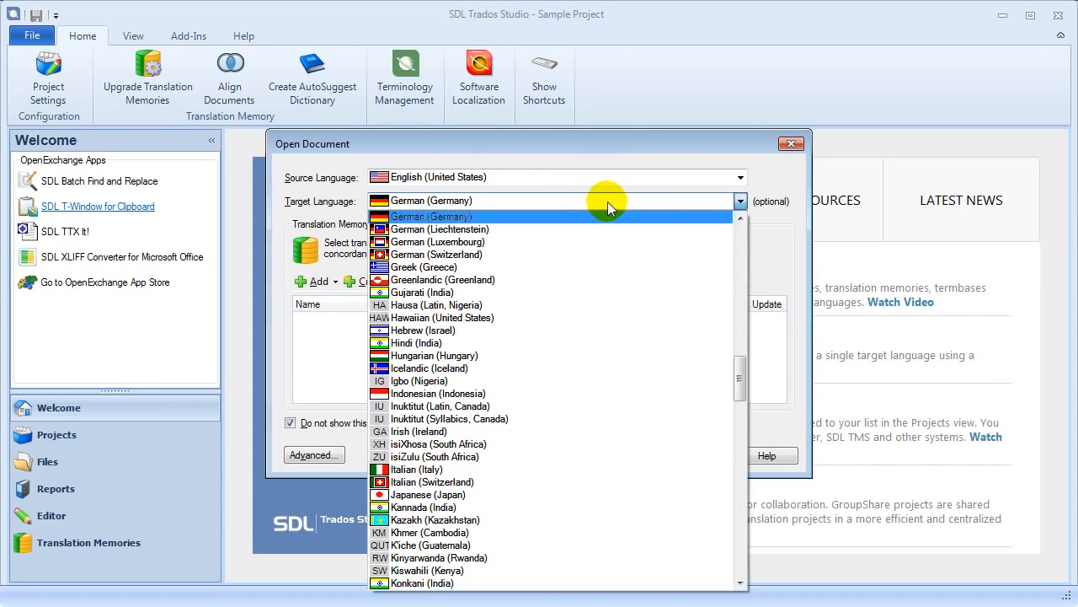
click(607, 201)
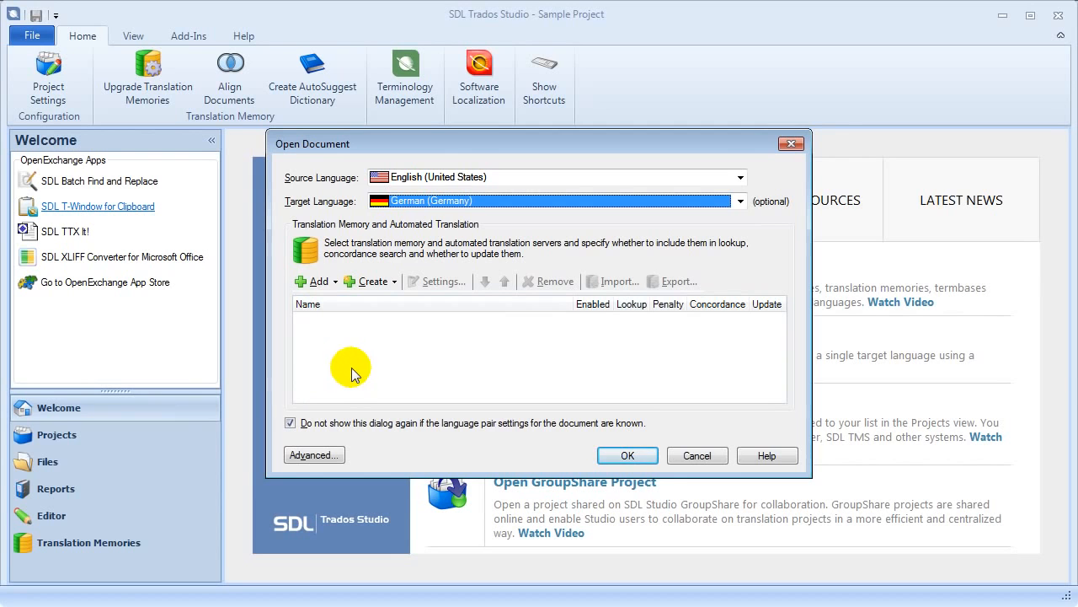
Add the file-based translation memory English-German.sdltm to the document's translation settings.
click(319, 281)
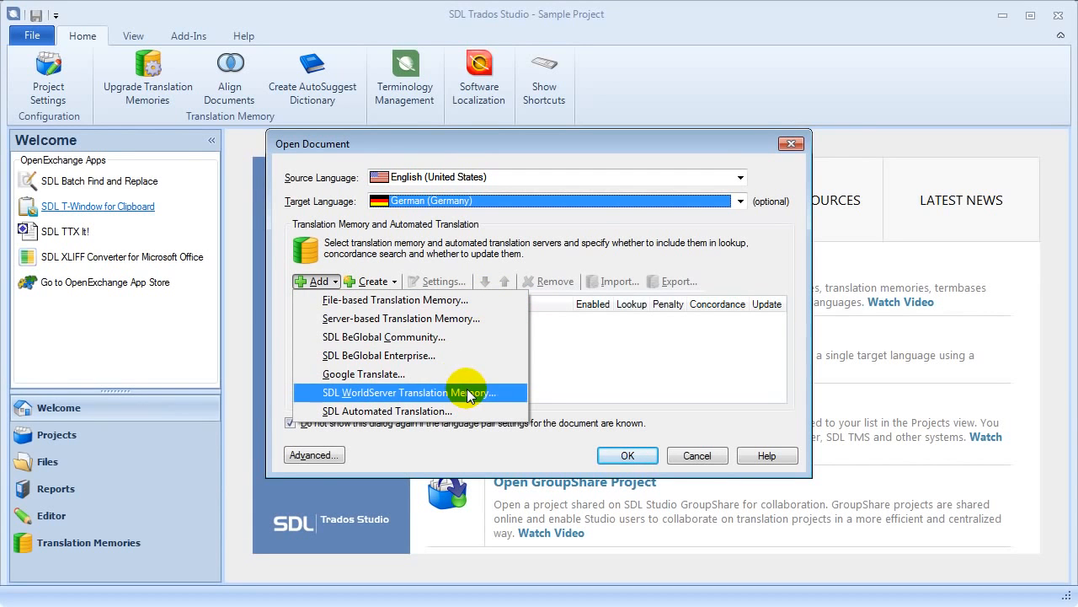
click(432, 304)
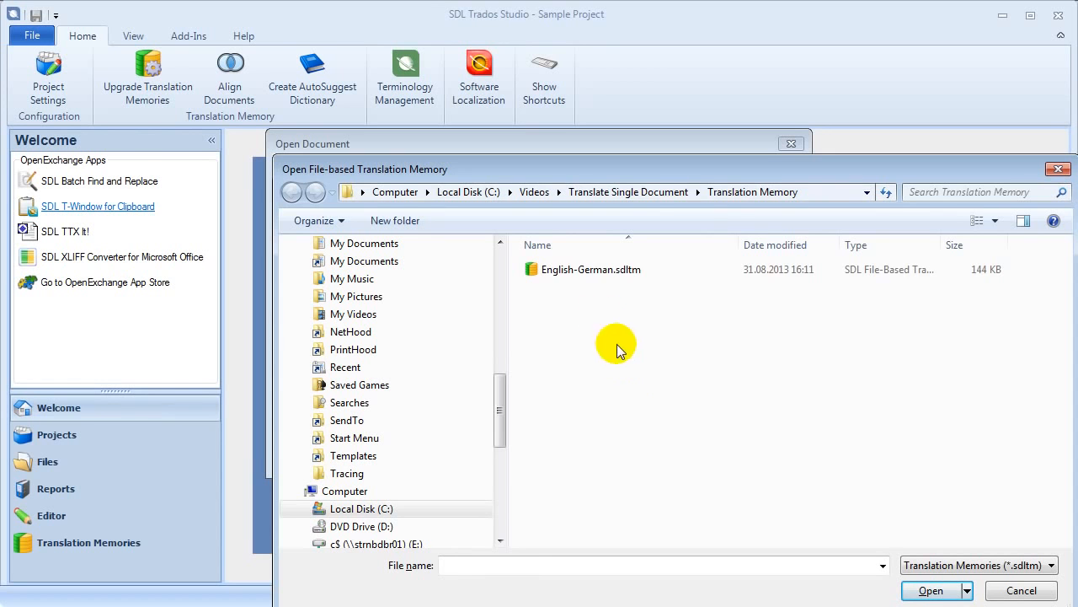
click(590, 270)
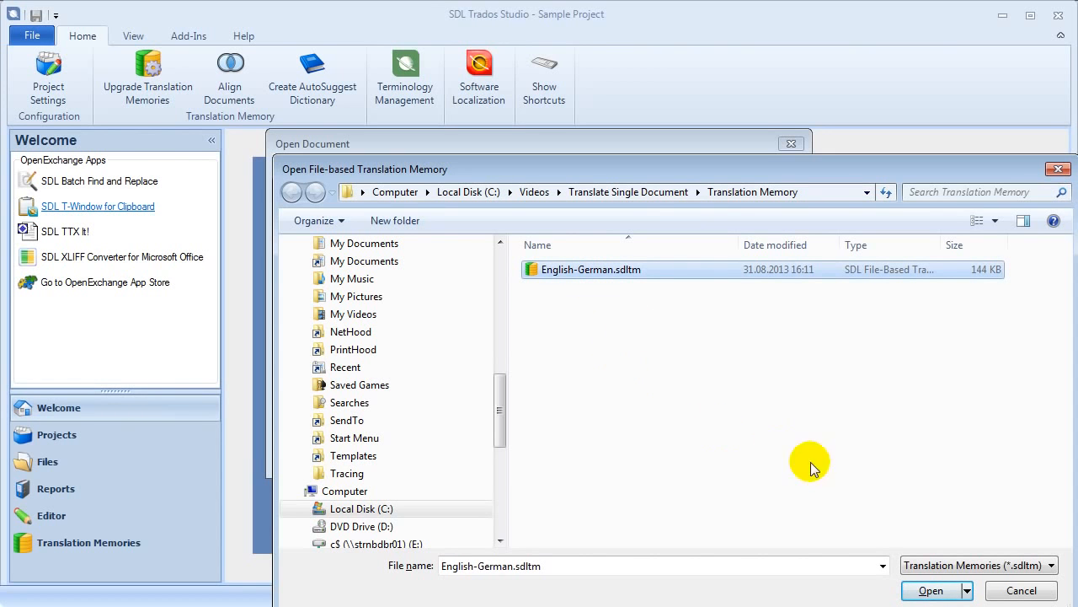
click(930, 591)
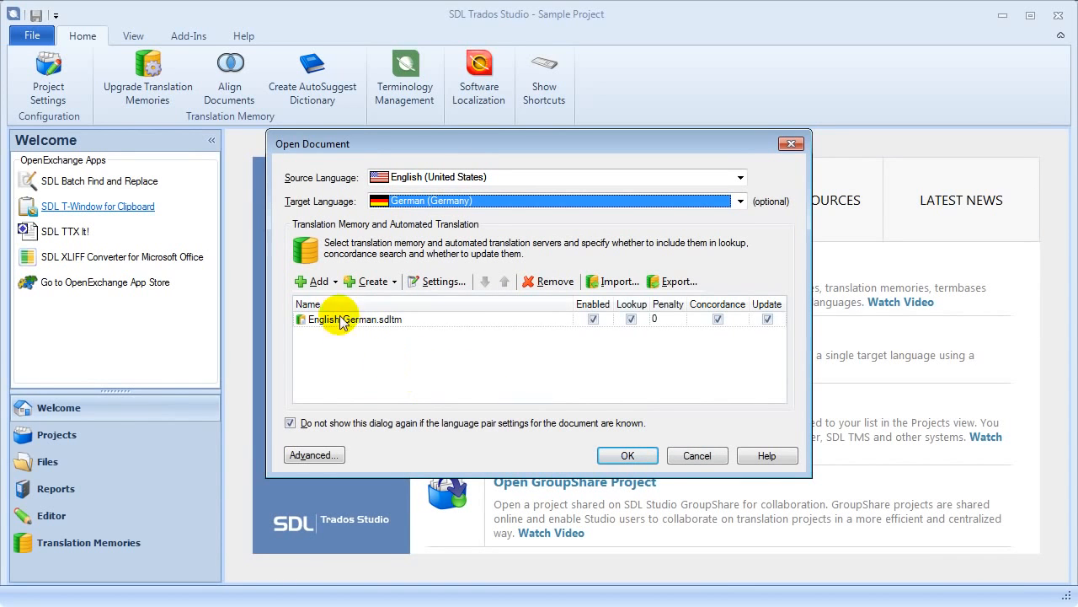
click(319, 281)
click(385, 266)
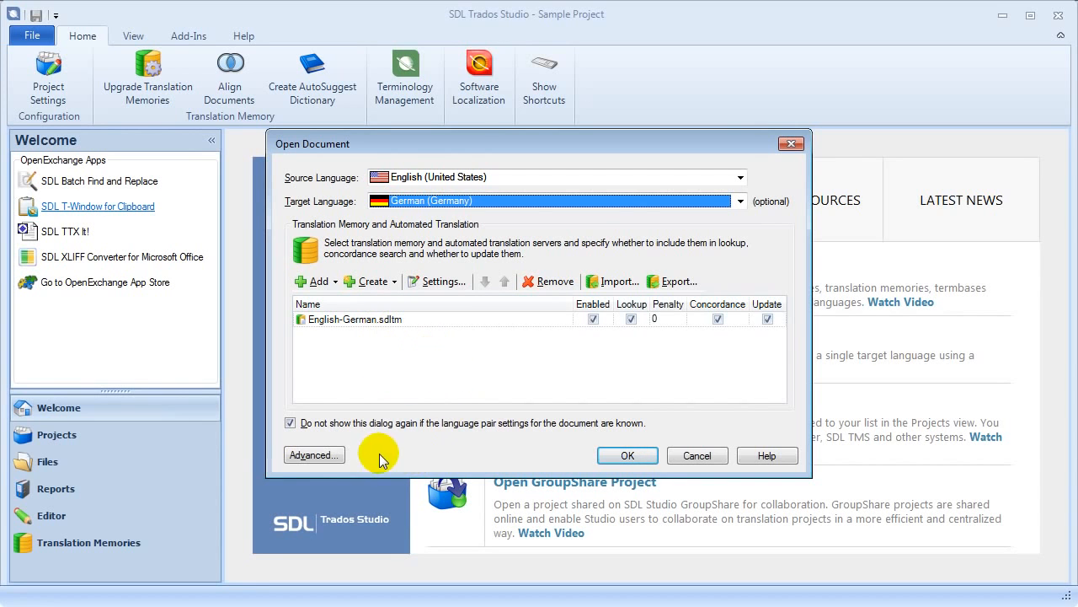
Inspect the settings for all language pairs in the advanced project template settings, and leave without changing anything.
click(312, 455)
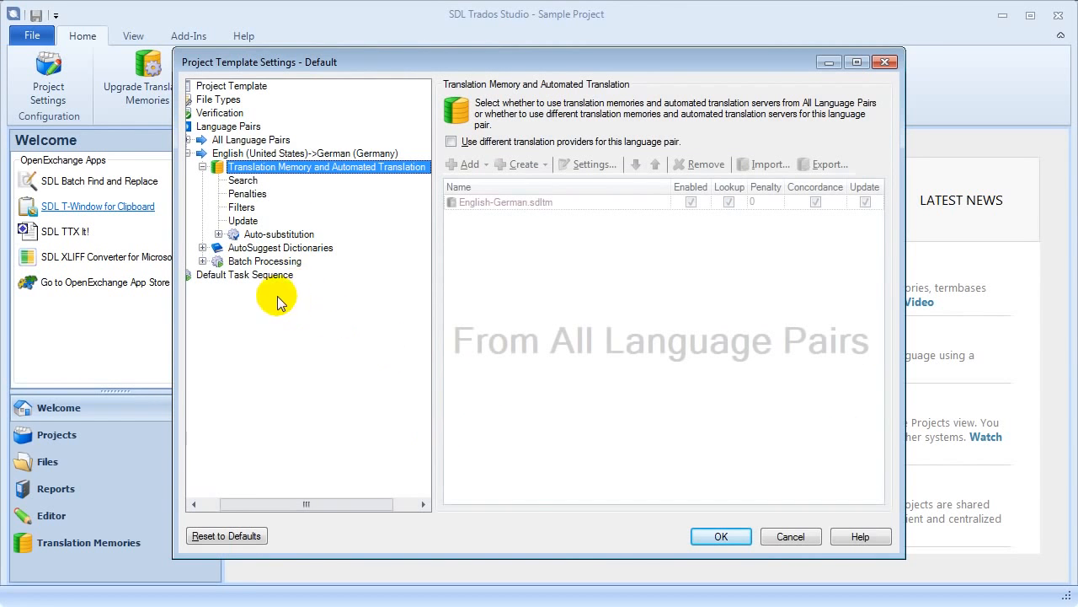
click(261, 140)
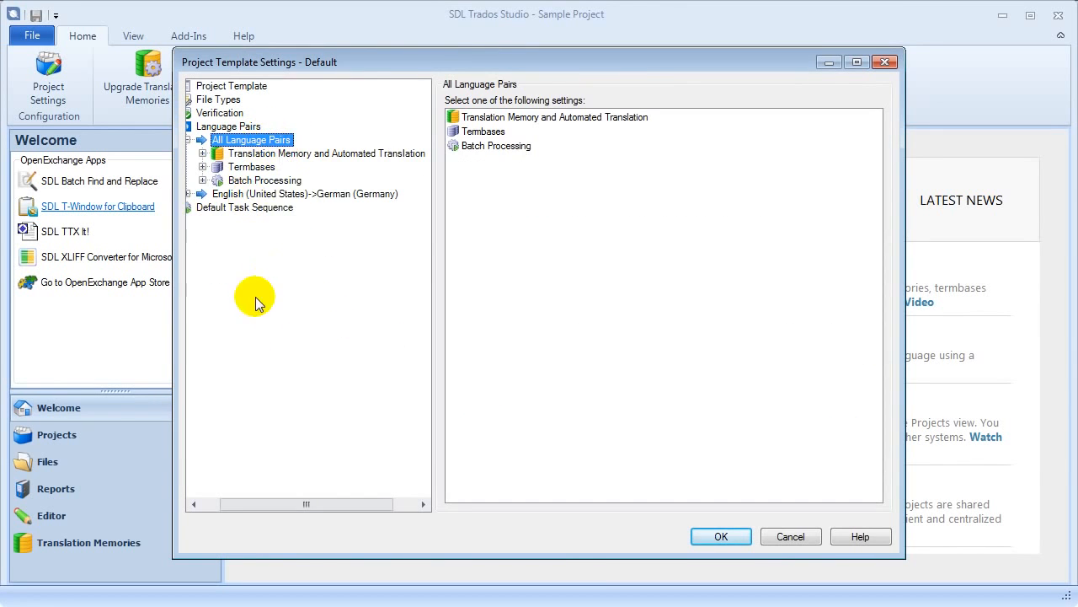
click(214, 506)
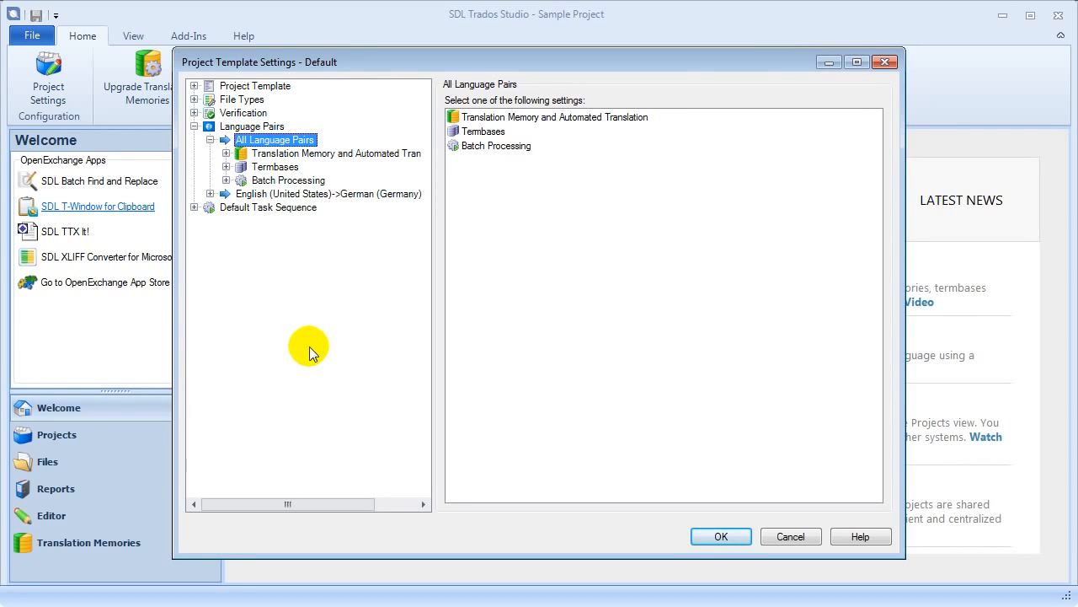
click(788, 537)
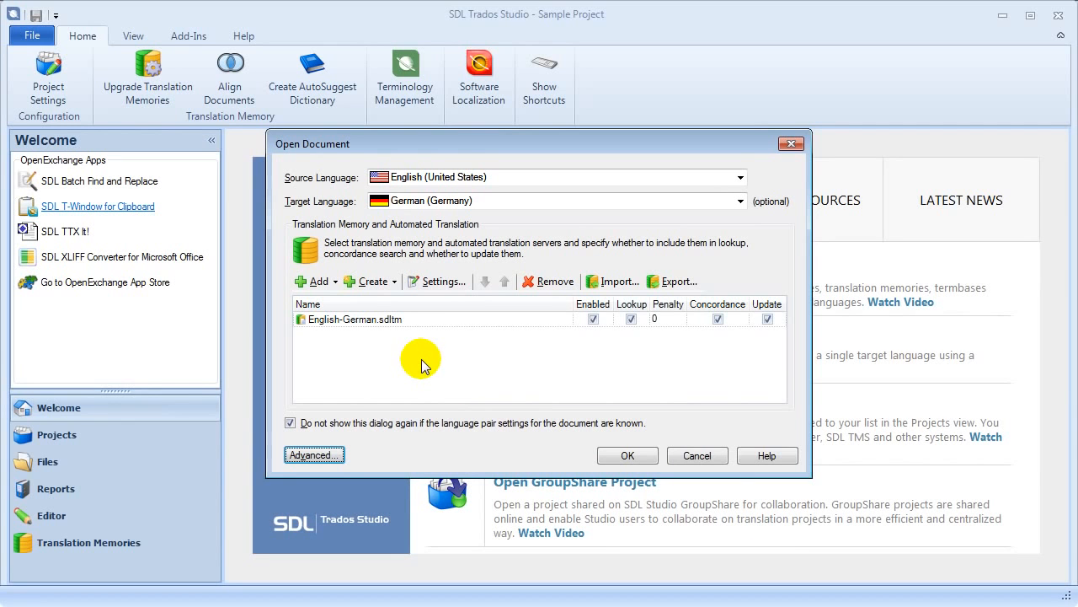
Open the document in the editor with the chosen settings, browse its heading structure and collapse the navigation pane.
click(627, 456)
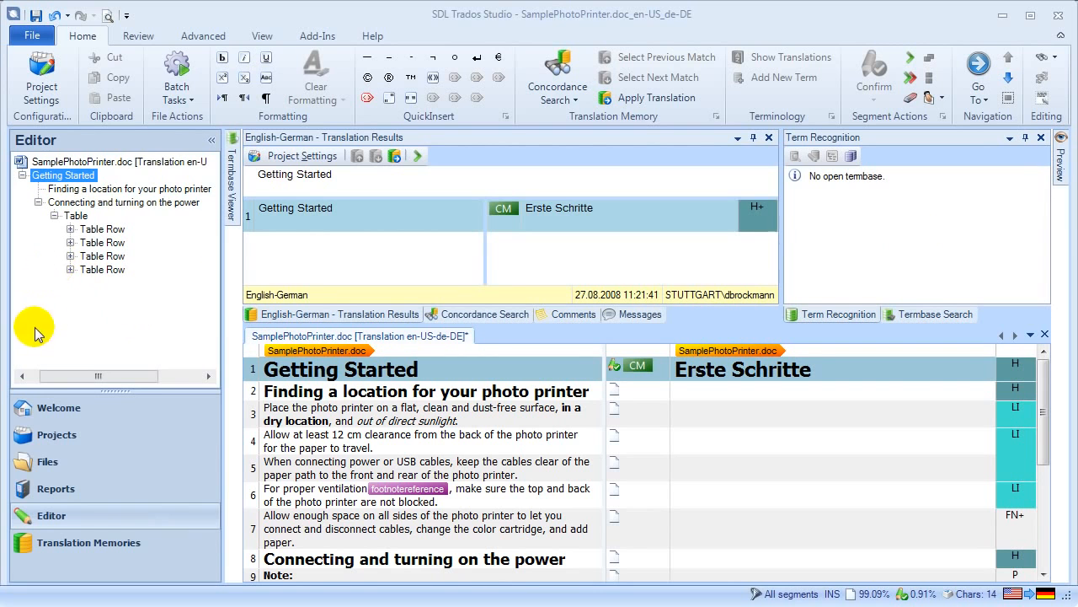
click(70, 228)
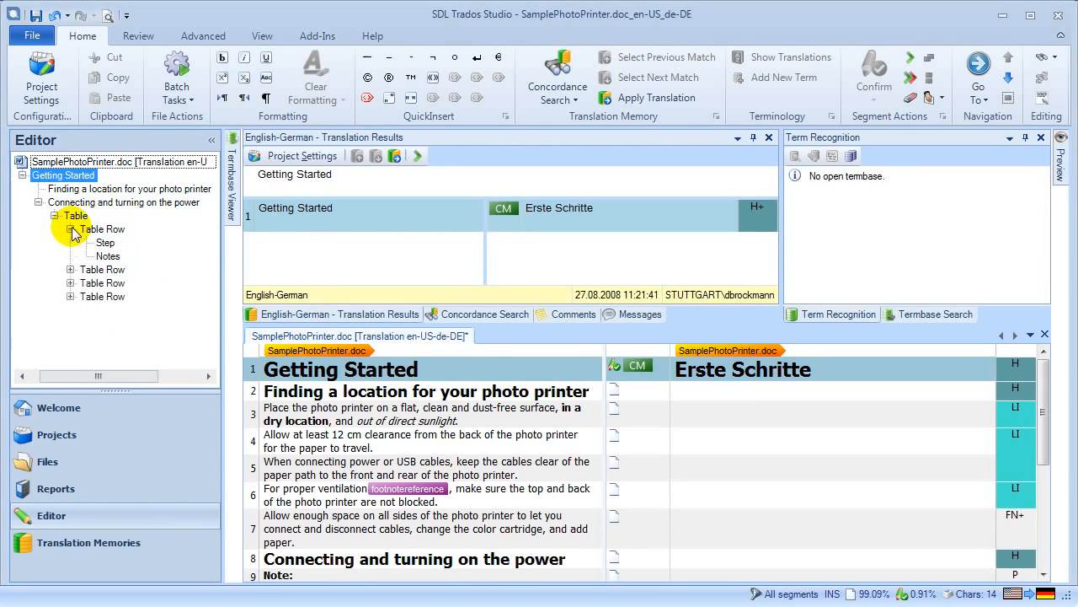
click(38, 202)
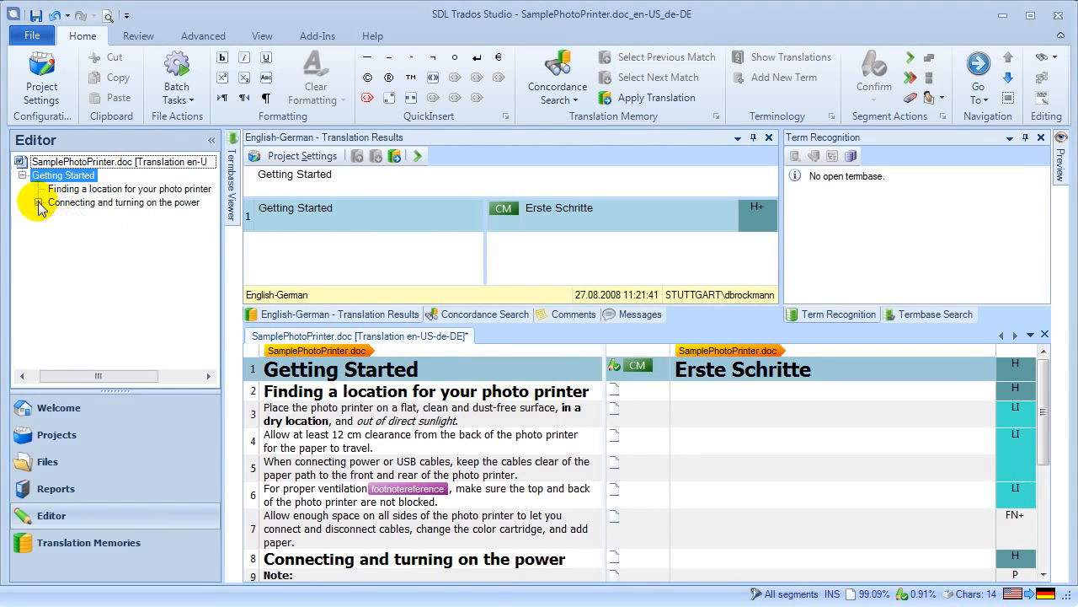
click(37, 202)
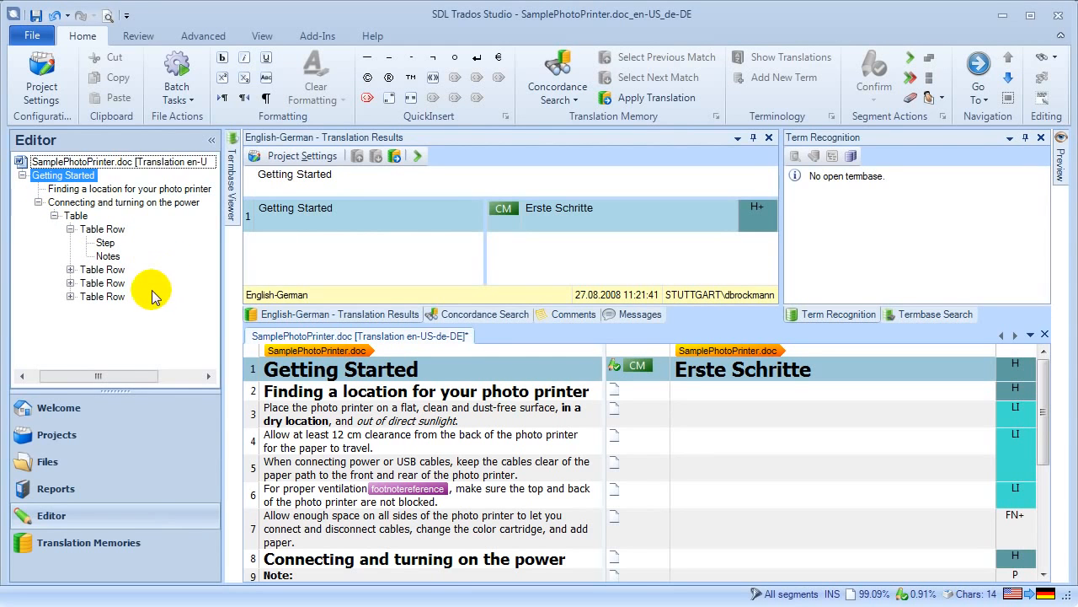
click(211, 145)
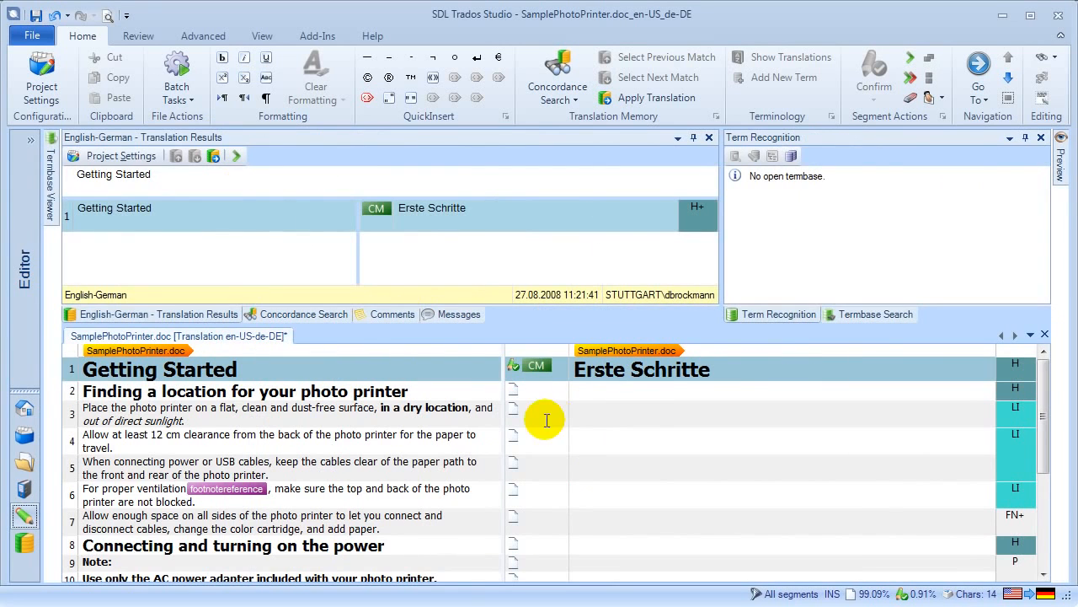
Confirm the German translation "Erste Schritte" for segment 1, "Getting Started".
click(654, 371)
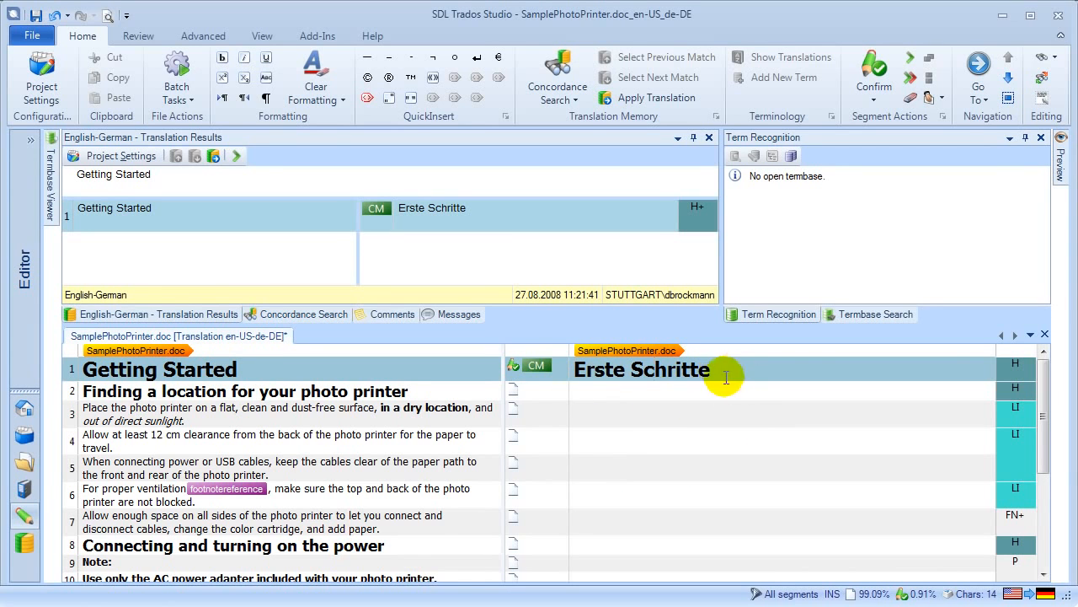
mouse_move(536, 365)
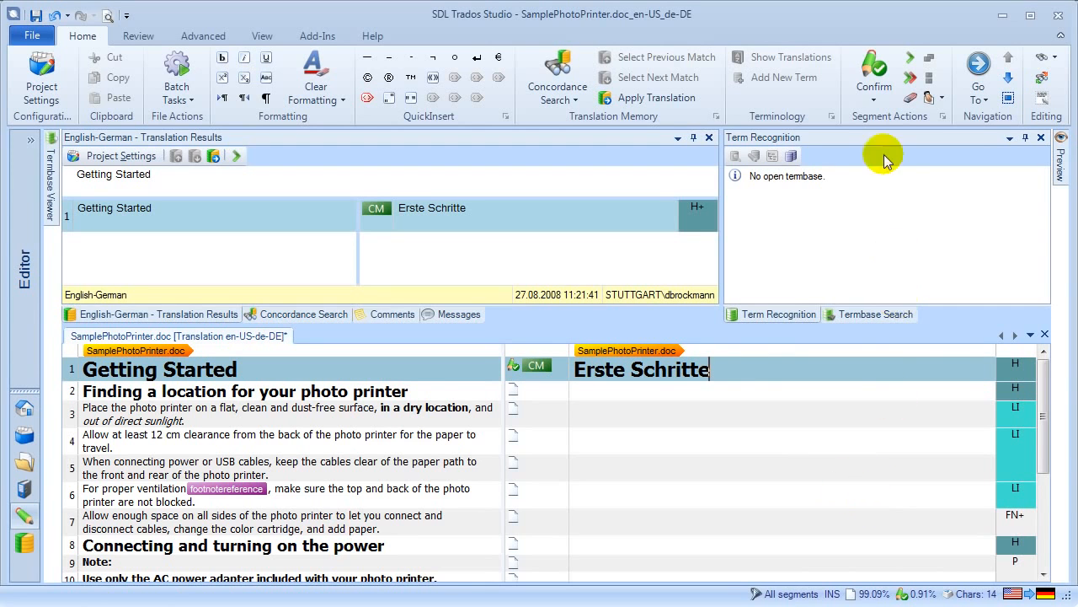
click(876, 72)
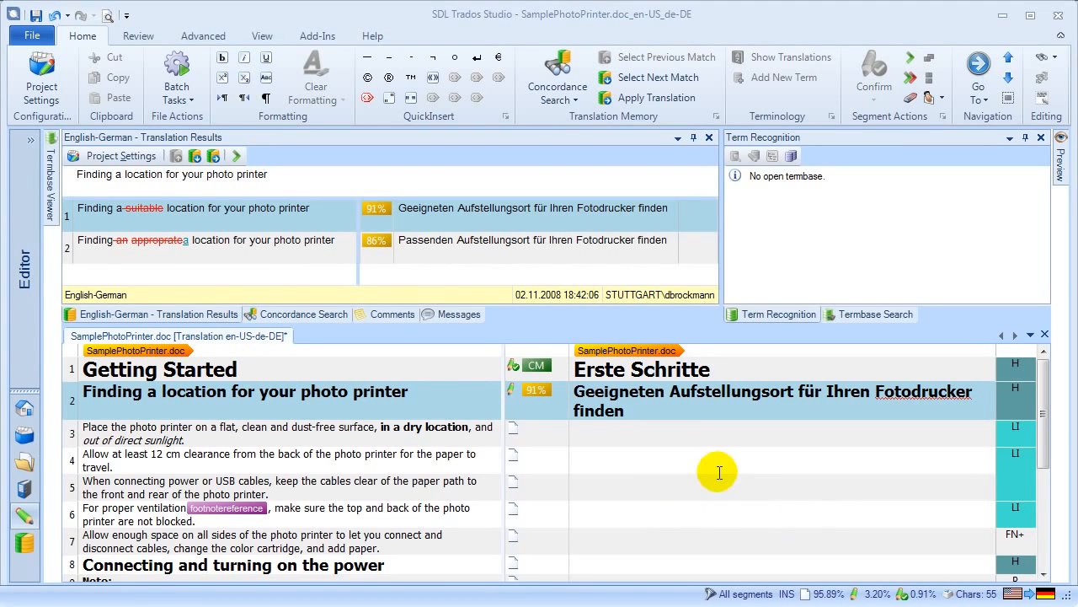
In segment 2, try the next translation memory match, then return to the first match and apply it again.
click(630, 391)
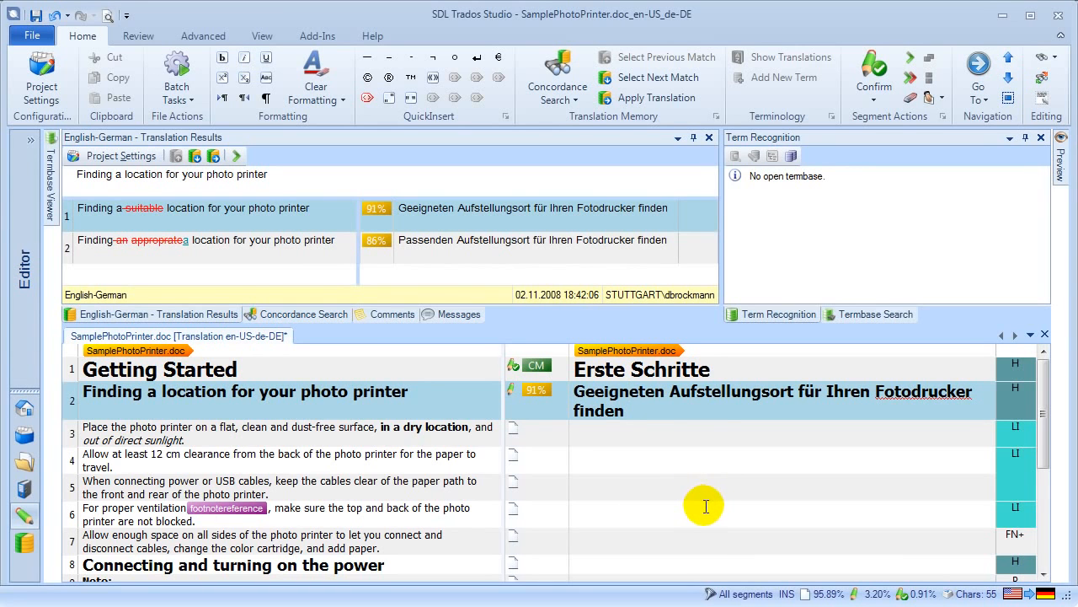
click(670, 76)
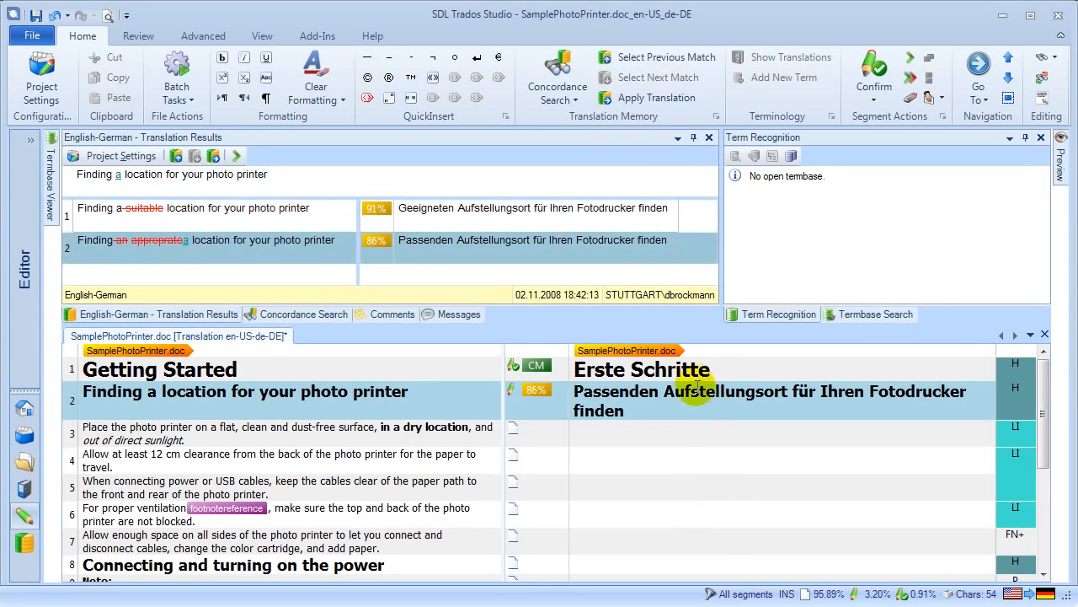
click(655, 56)
click(659, 393)
click(695, 139)
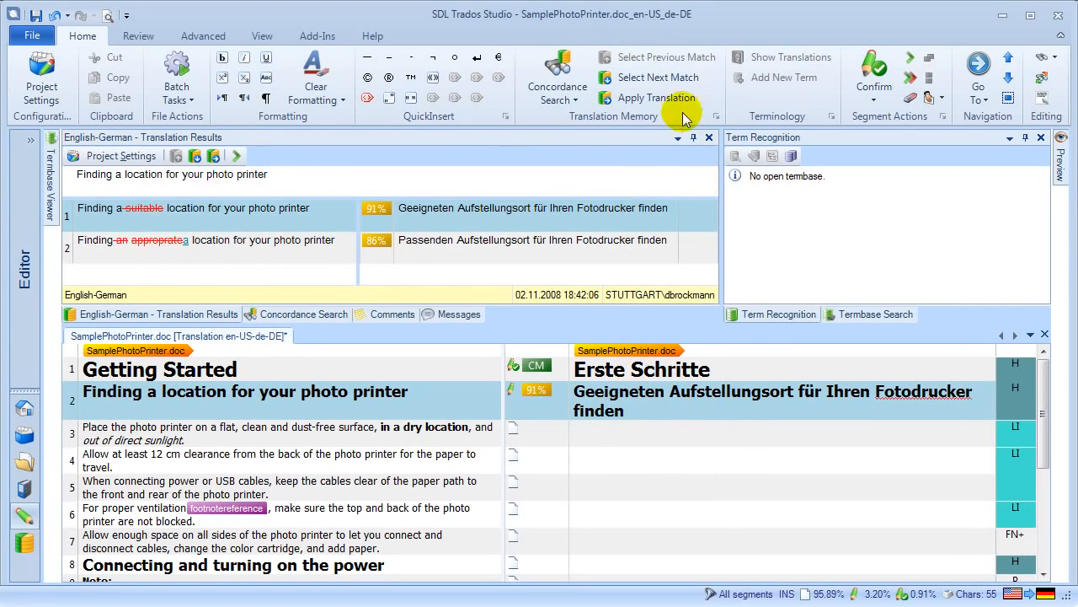
click(661, 96)
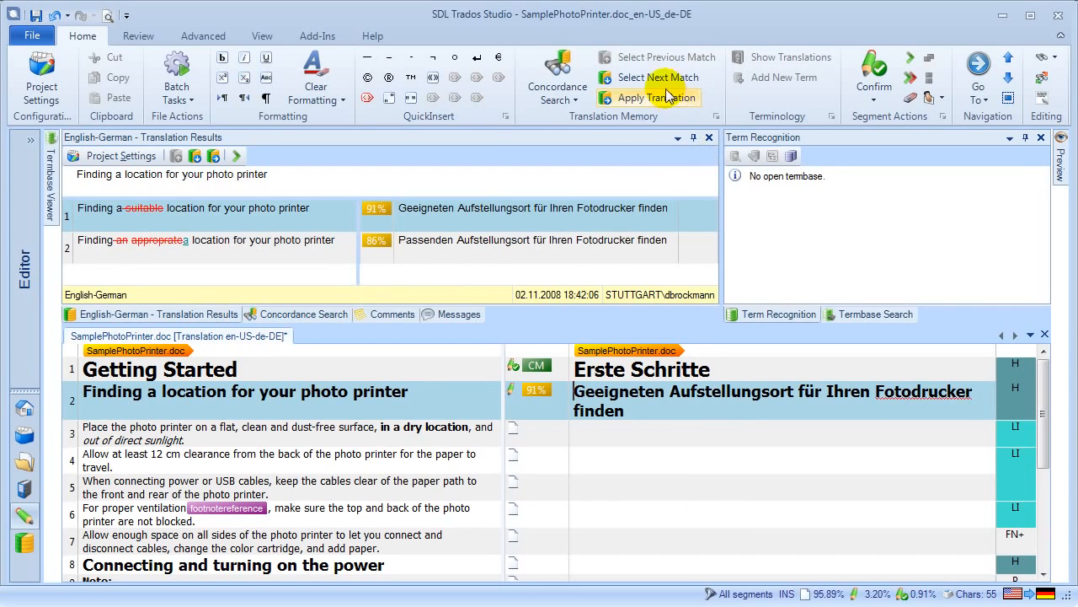
Compare both matches for segment 2, return to the first, shorten it to "Aufstellungsort für Ihren Fotodrucker finden" and confirm it.
click(653, 76)
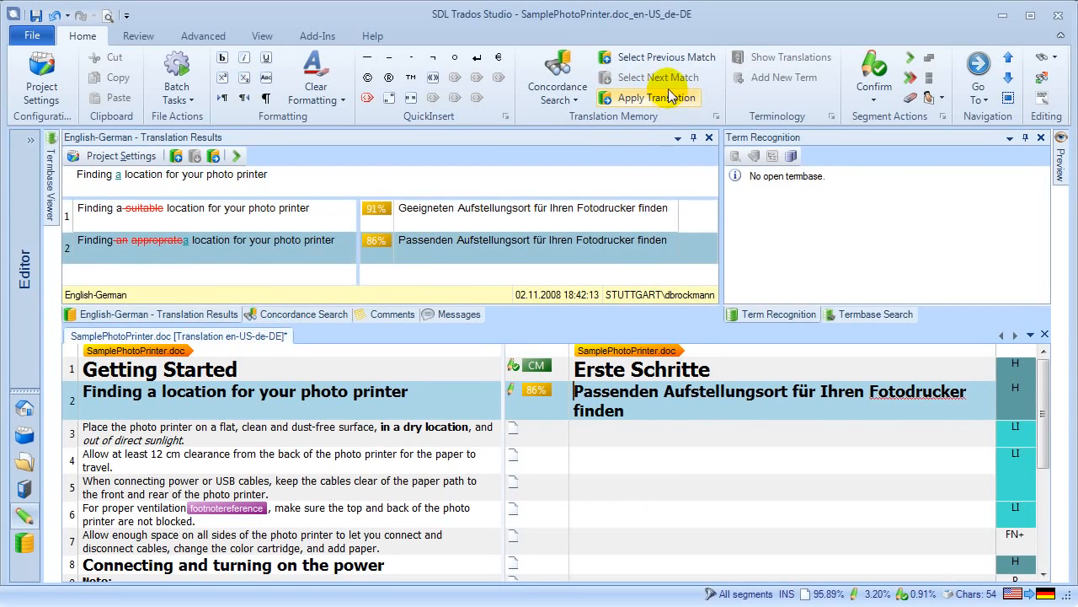
click(666, 57)
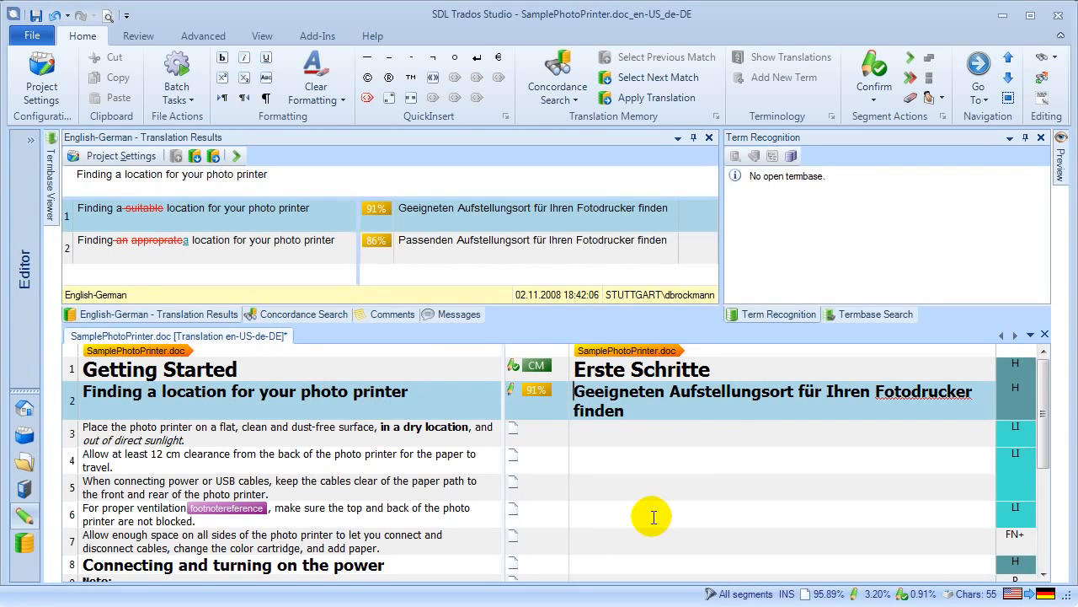
key(ctrl+shift+Right)
key(Delete)
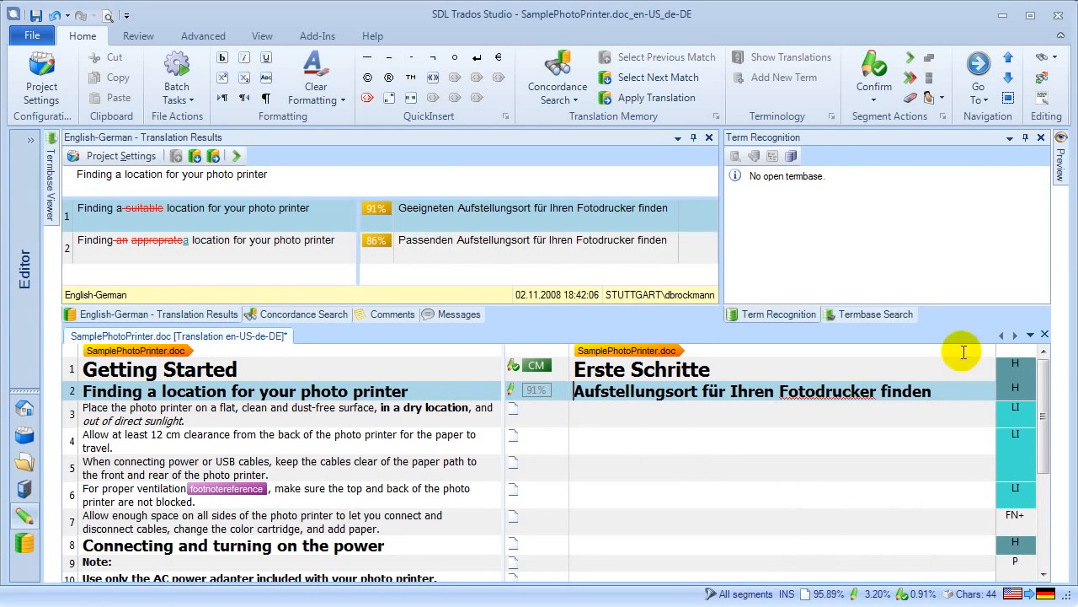
click(876, 67)
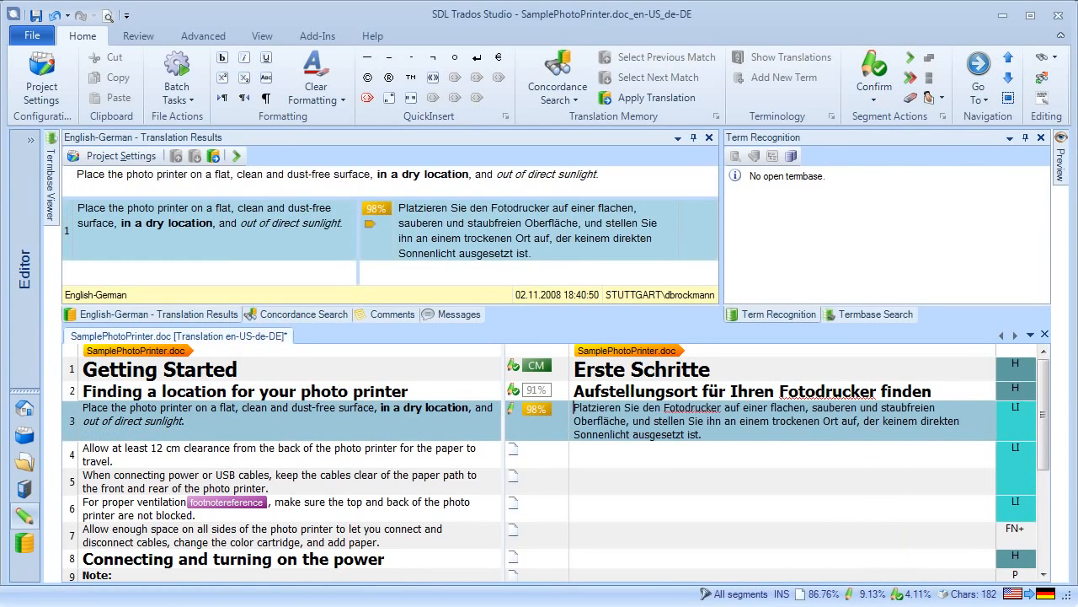
Check segment 3's match details and apply the source's bold formatting to "an einem trockenen Ort" in its translation.
click(698, 492)
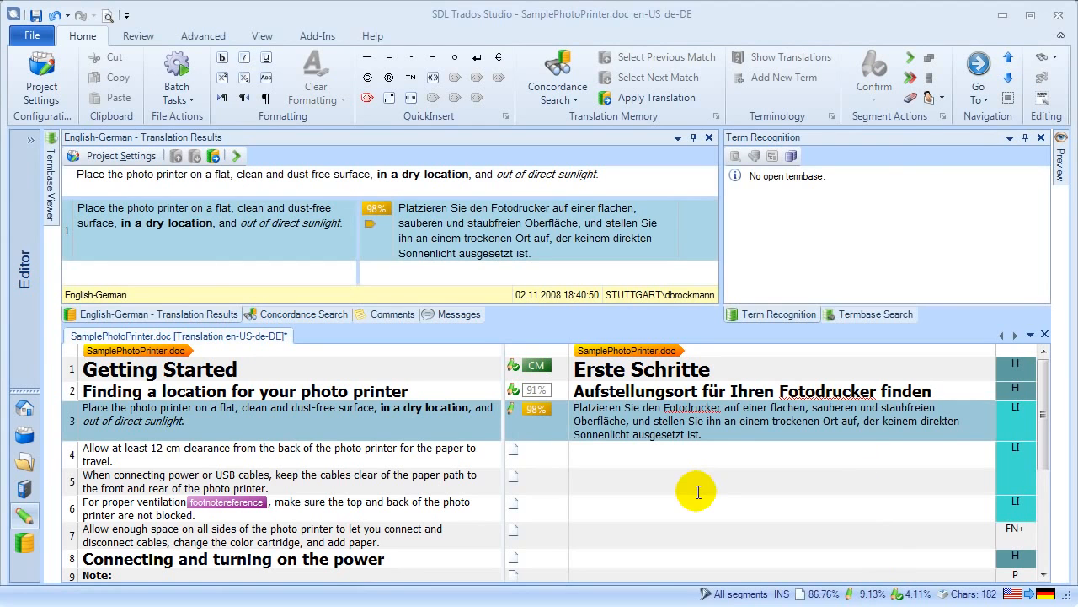
click(709, 420)
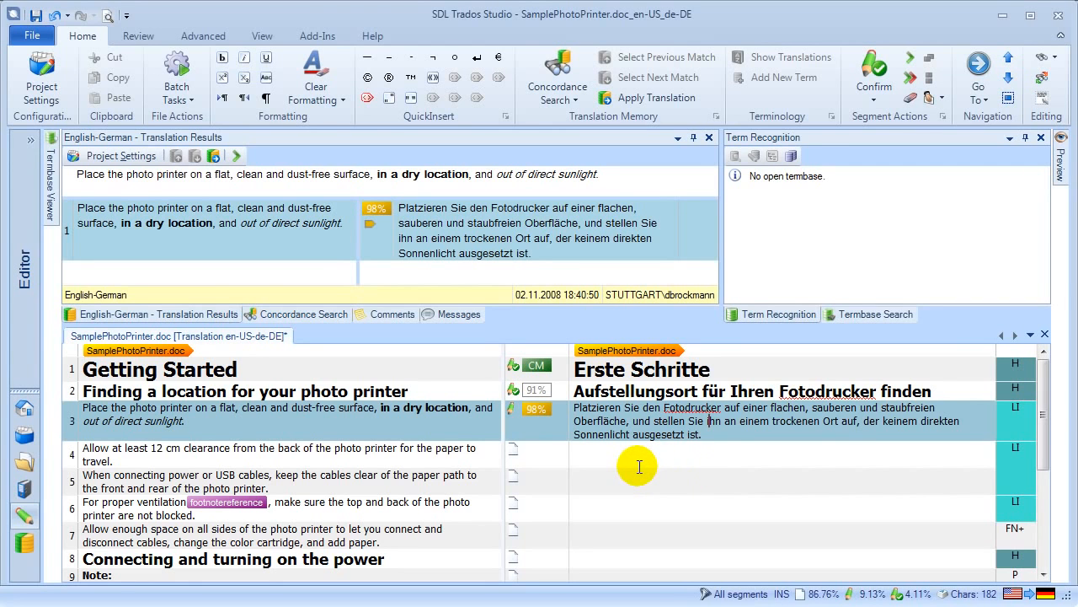
mouse_move(536, 409)
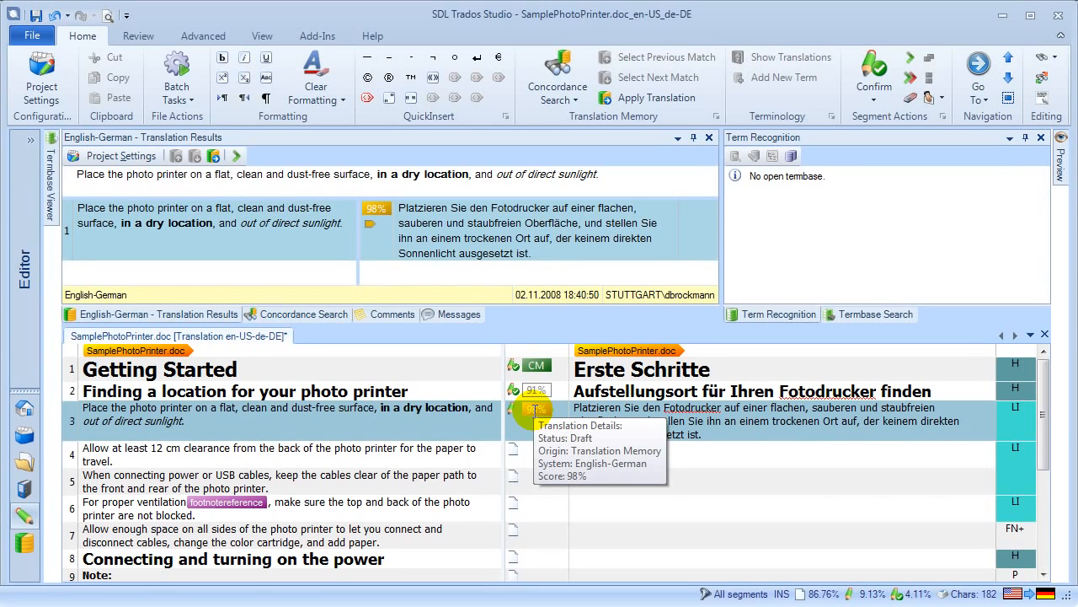
mouse_move(558, 469)
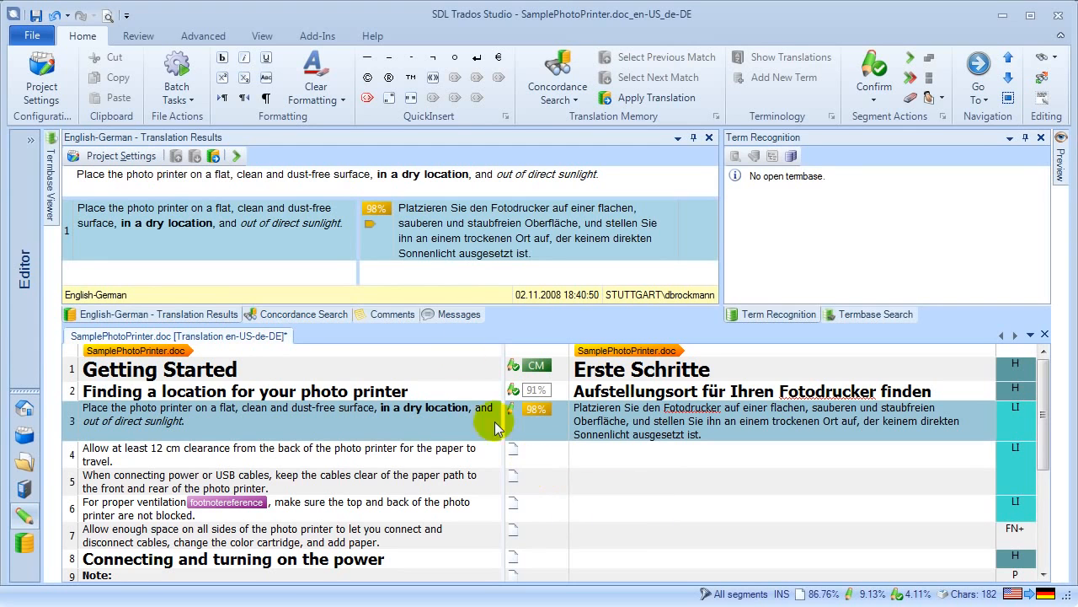
mouse_move(369, 224)
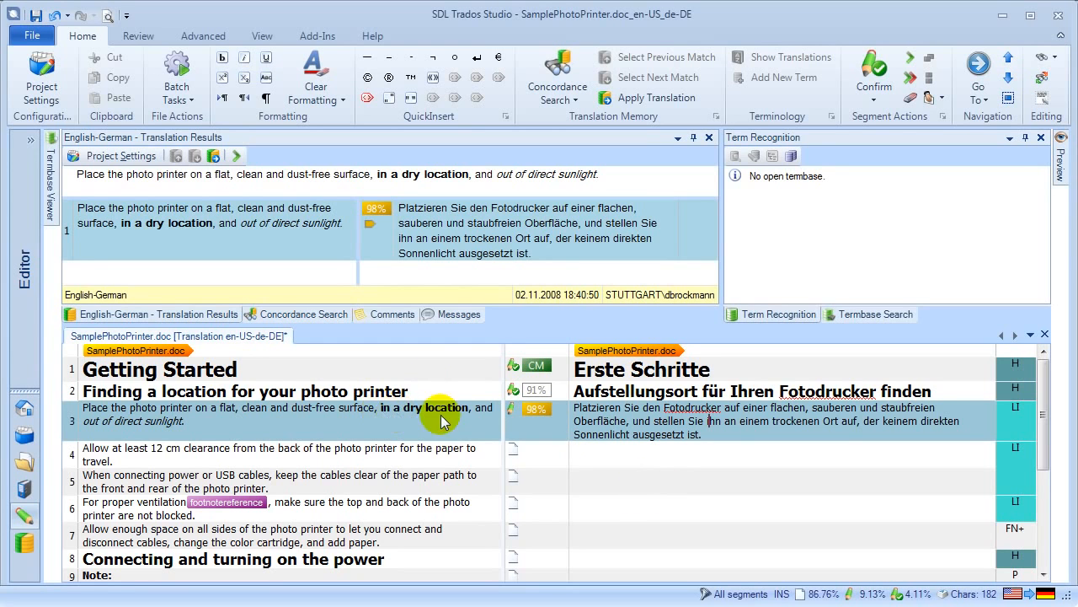
key(ctrl+shift+Right)
key(ctrl+shift+Right)
key(ctrl+shift+Right)
key(ctrl+shift+Right)
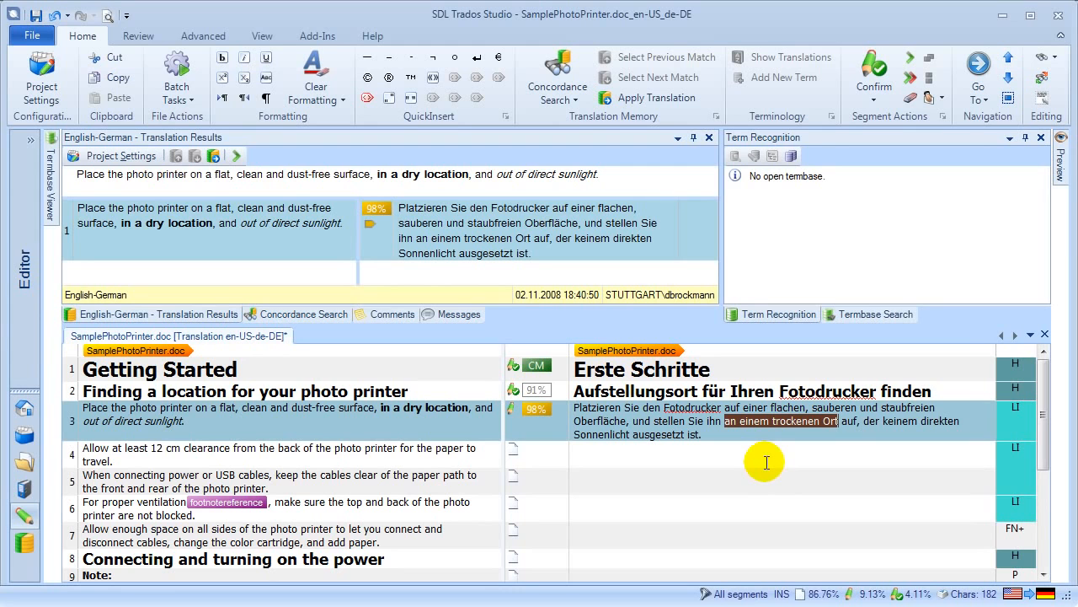
key(ctrl+comma)
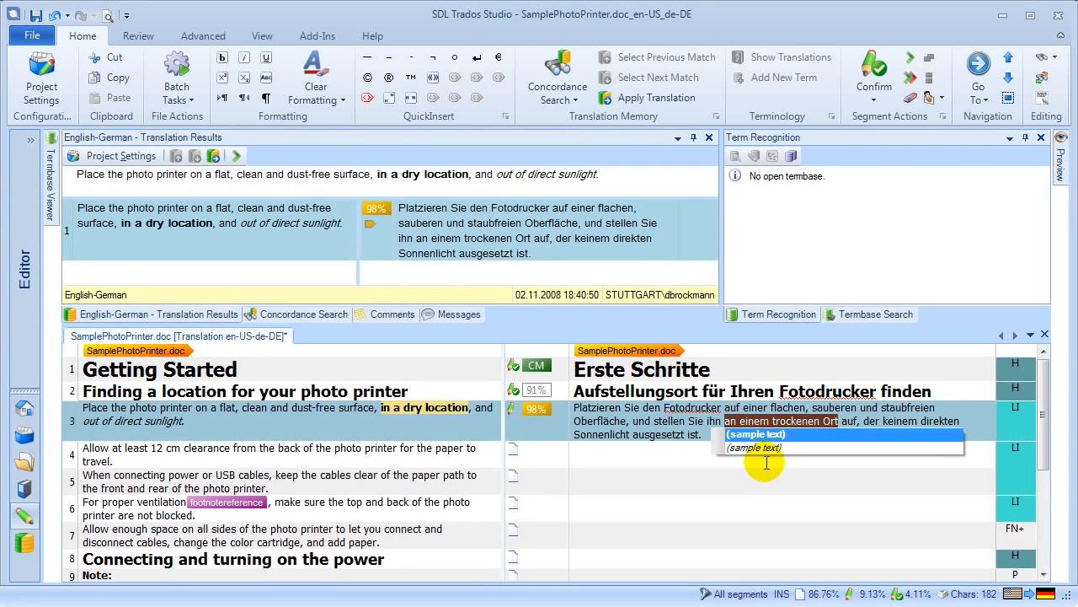
key(Down)
key(Up)
key(Down)
key(Up)
key(Down)
key(Up)
key(Return)
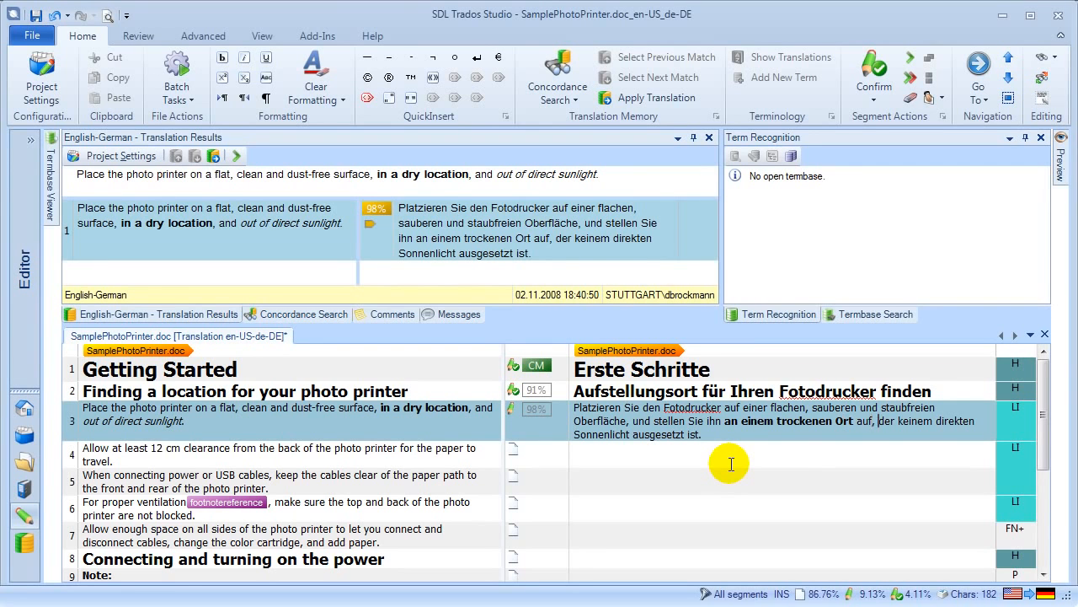
Apply the source's italic formatting to "keinem direkten Sonnenlicht" in segment 3's translation.
key(ctrl+shift+Right)
key(ctrl+shift+Right)
key(ctrl+shift+Right)
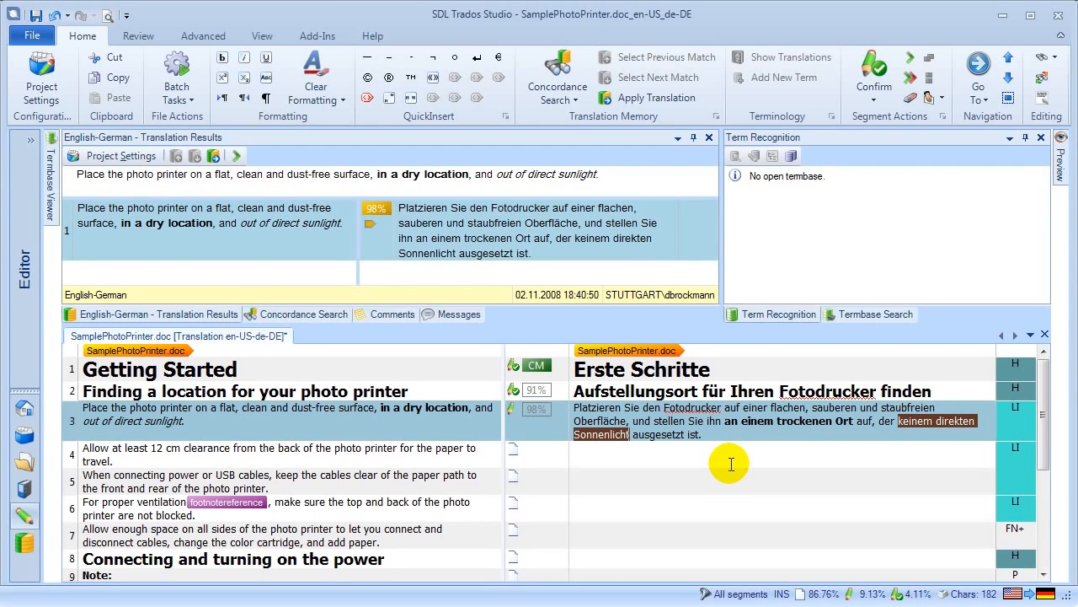
key(ctrl+comma)
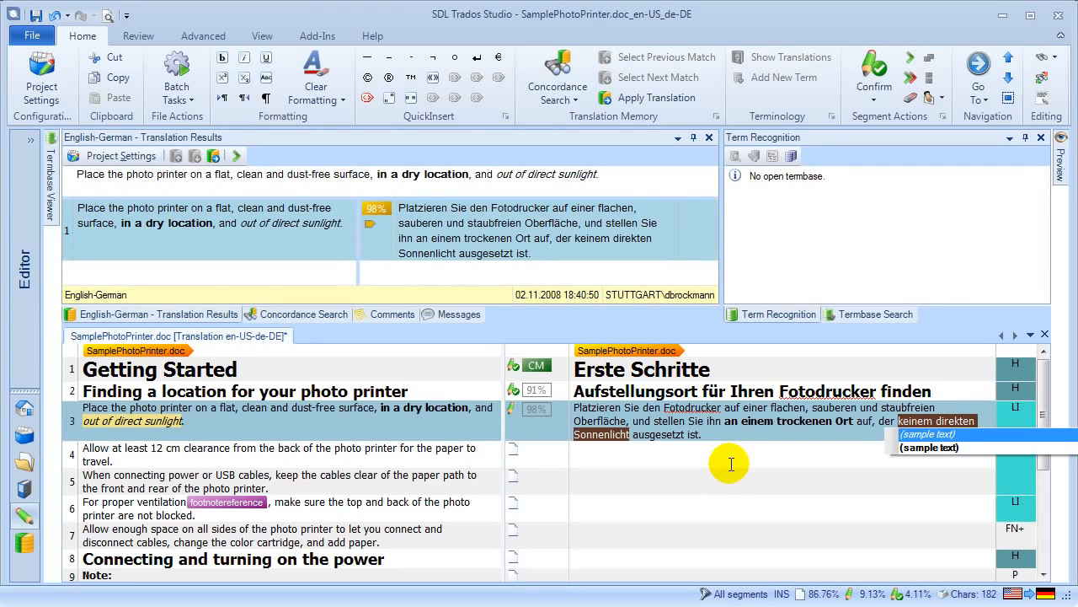
key(Return)
key(Right)
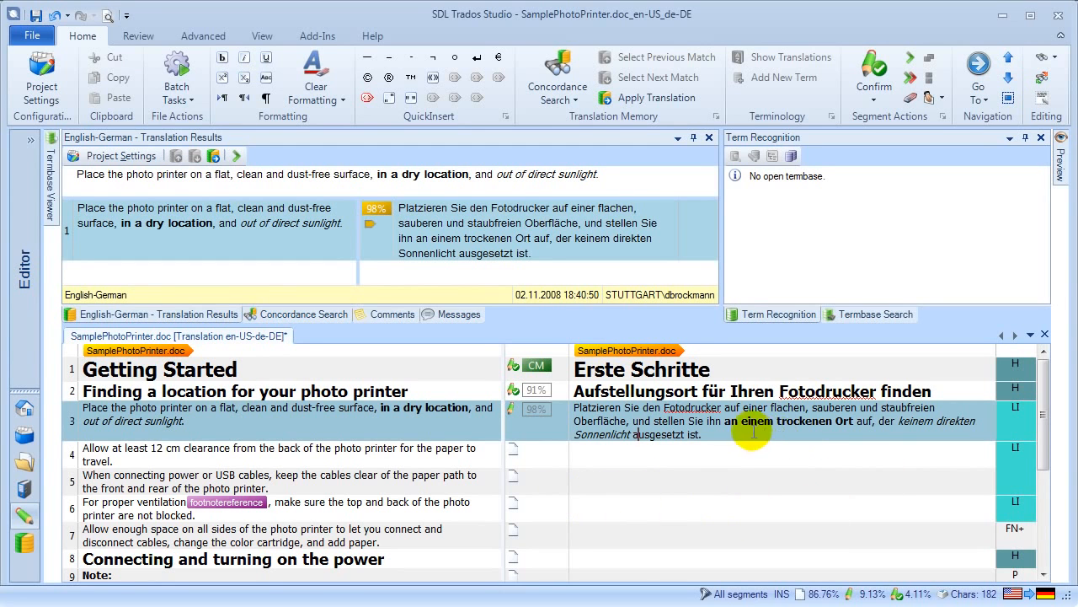
Try clearing the formatting of "an einem trockenen Ort" in segment 3, then restore its bold.
drag(723, 421, 854, 422)
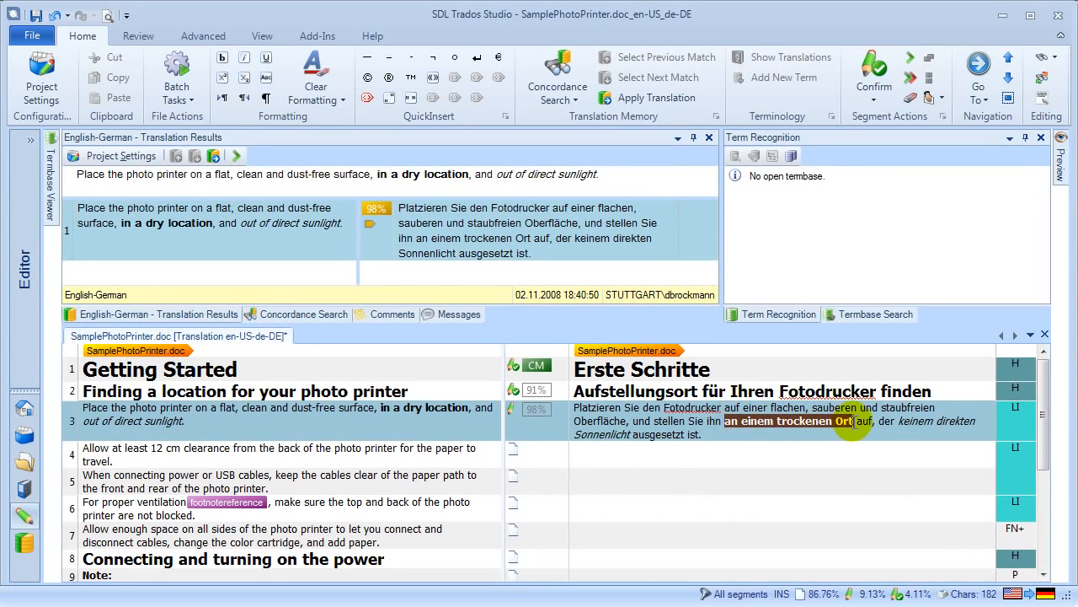
click(318, 68)
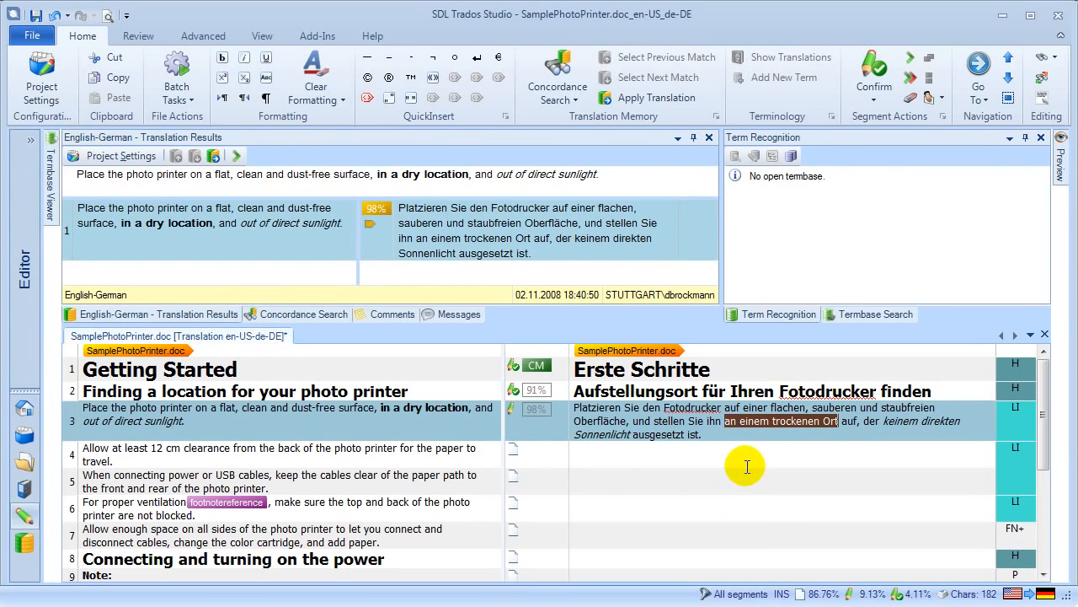
click(56, 18)
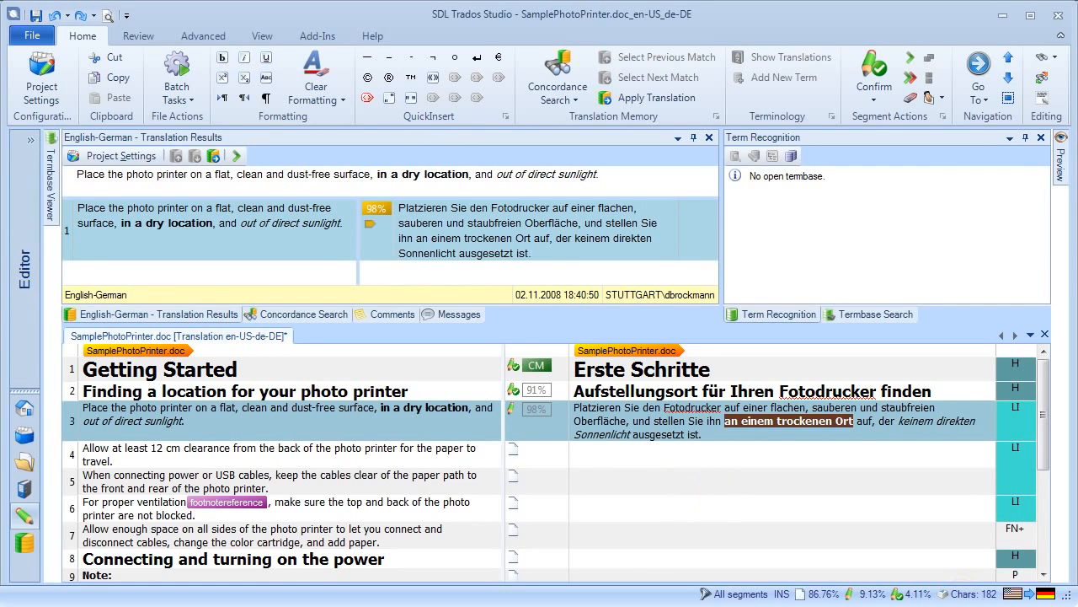
key(ctrl+b)
click(732, 434)
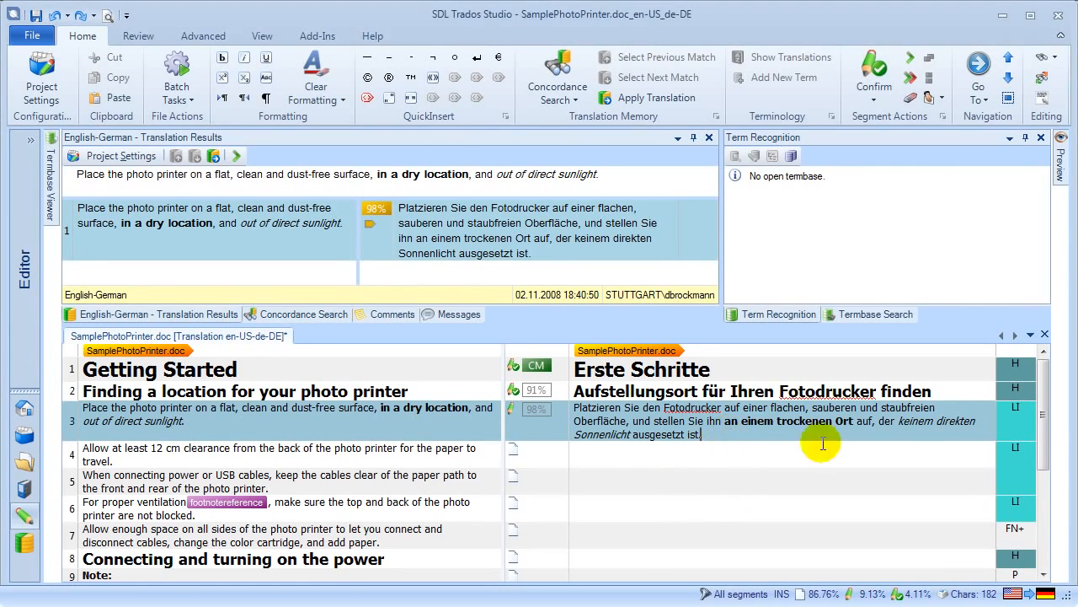
Confirm segment 3's translation and slightly enlarge the source text area of the translation results before continuing in segment 4.
click(869, 78)
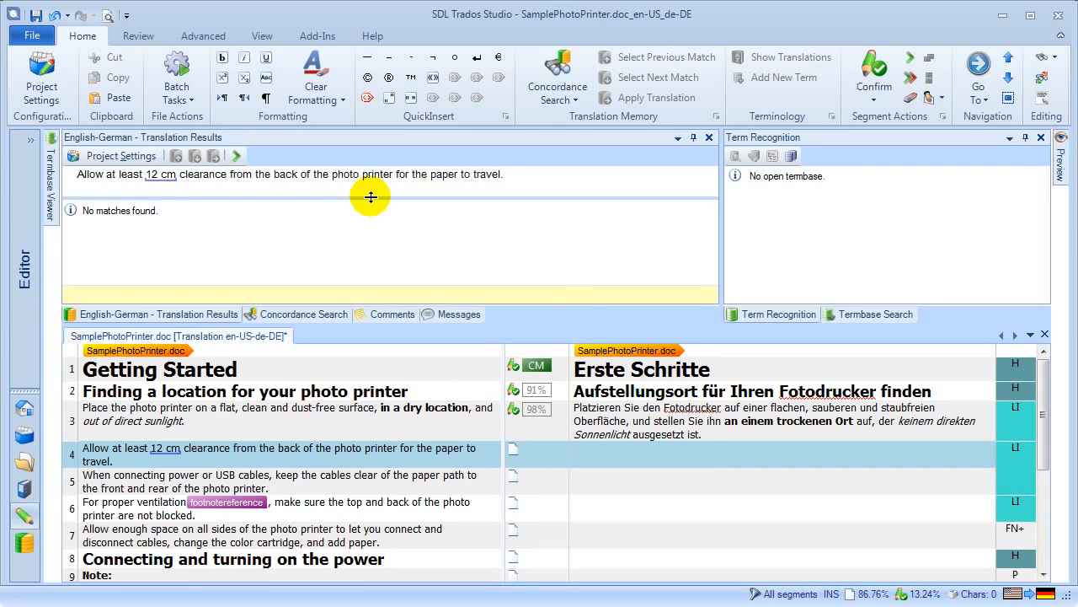
drag(371, 199, 370, 206)
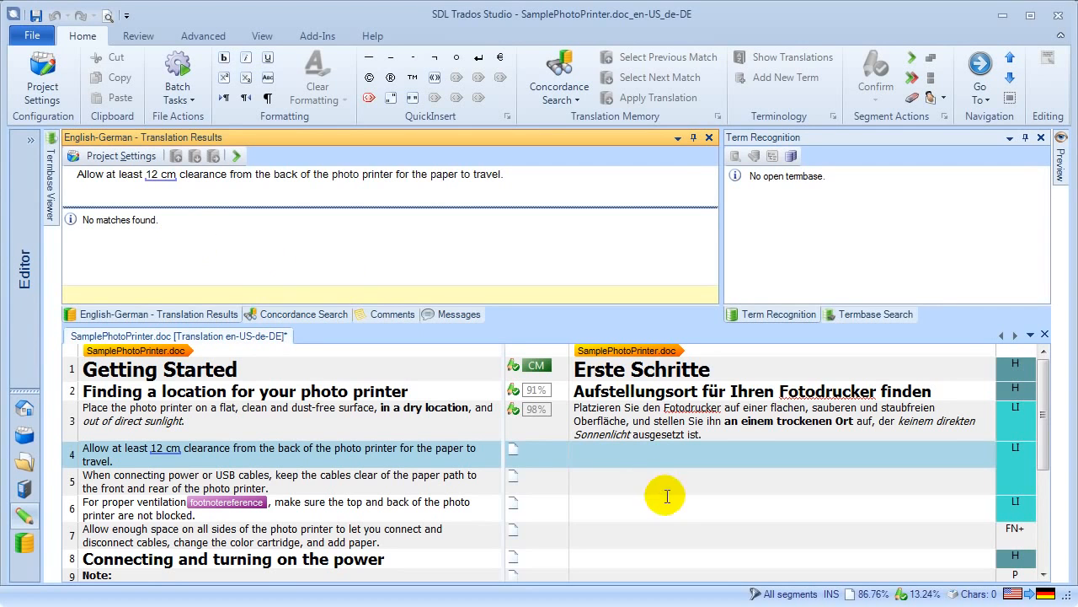
click(631, 452)
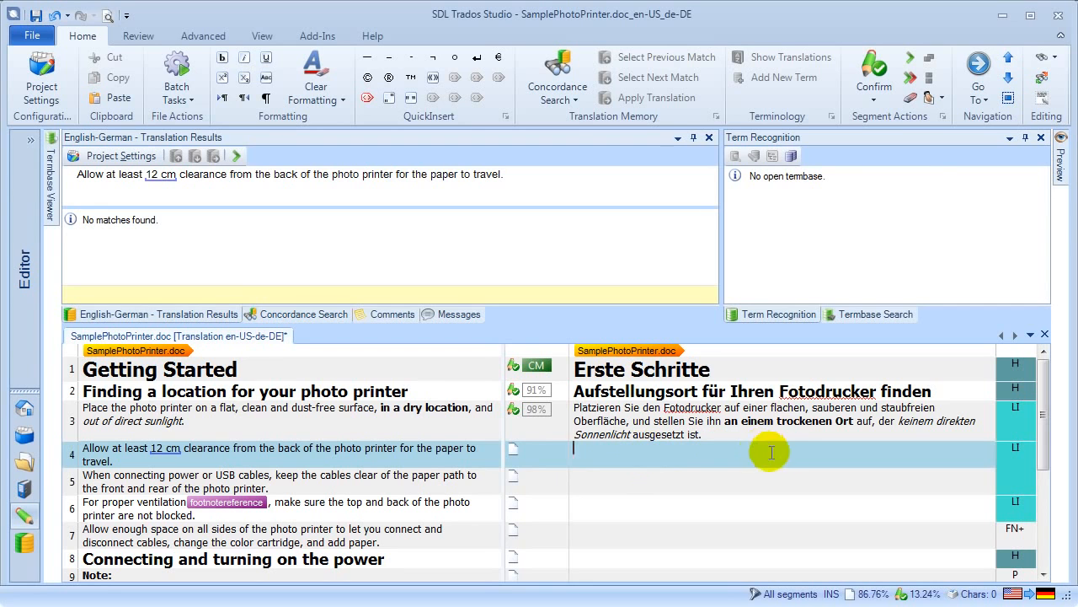
Add the termbase file Printer.sdltb to the project for all language pairs and accept the English and German indexes.
click(792, 157)
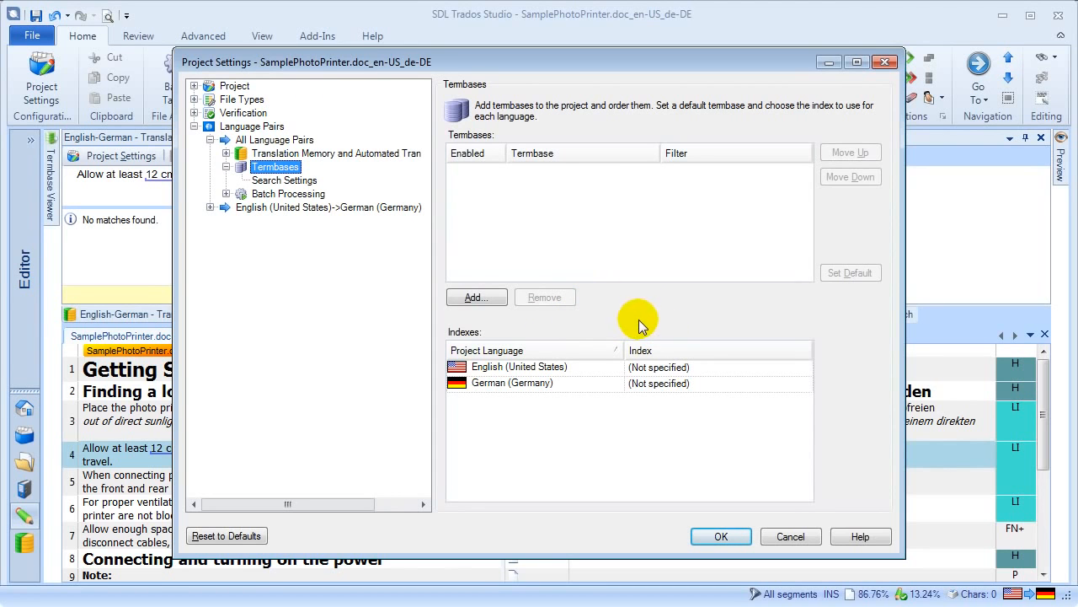
click(492, 301)
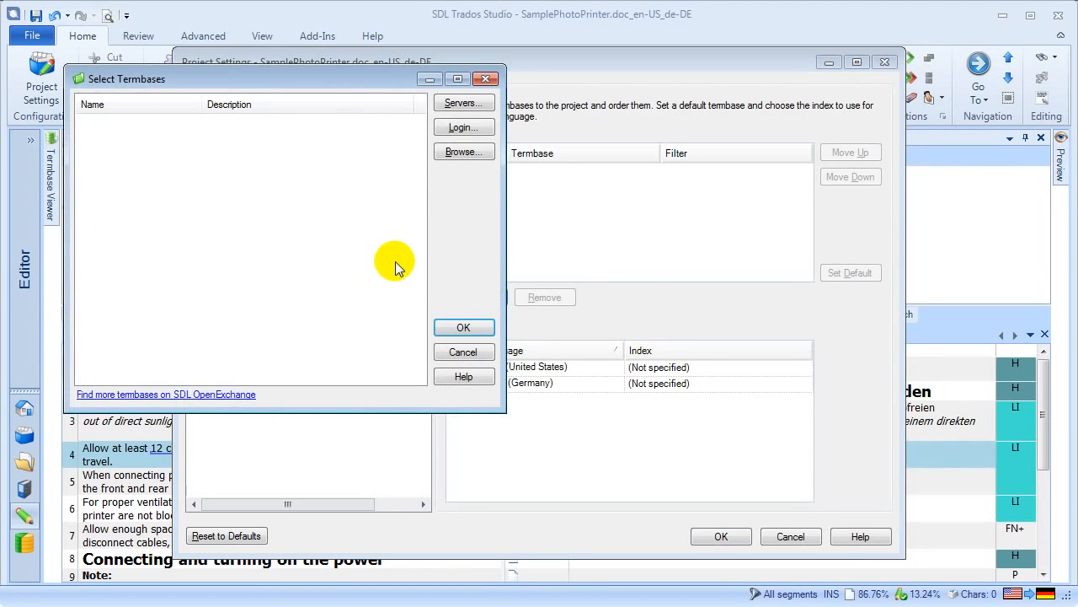
click(463, 153)
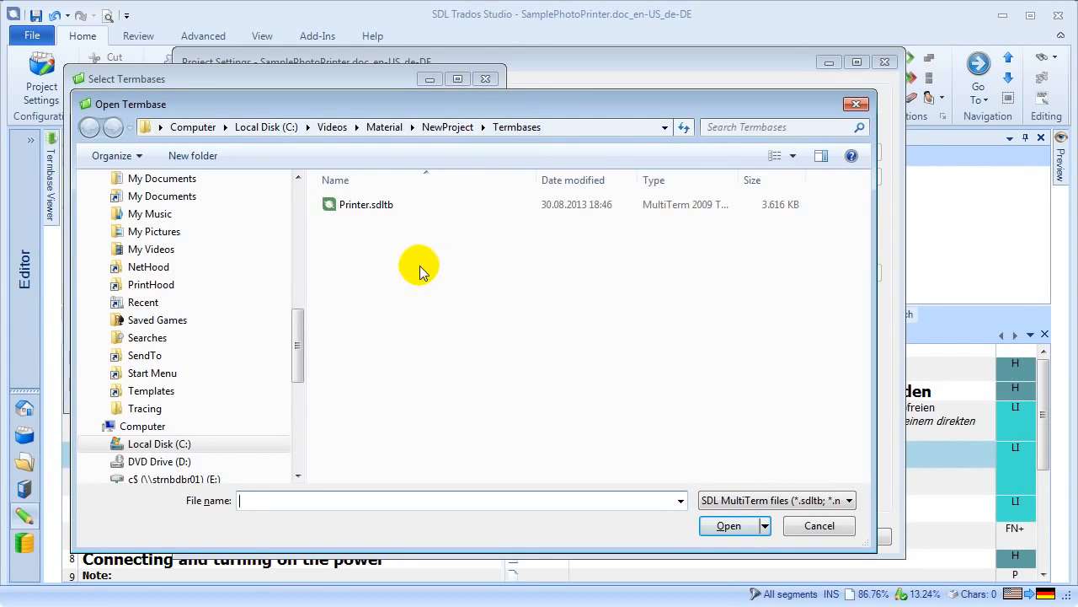
click(347, 205)
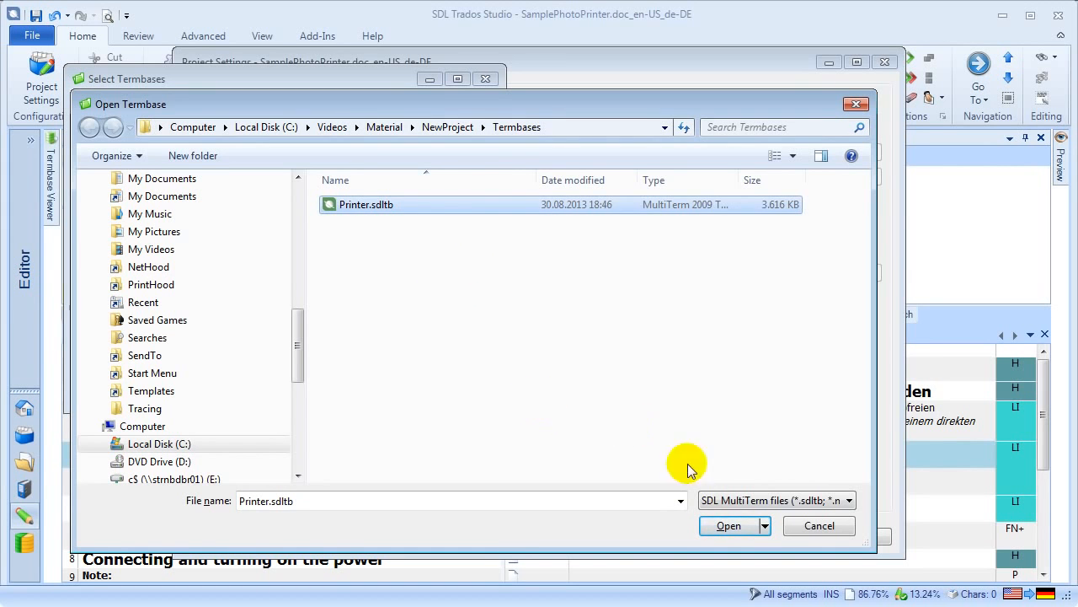
click(729, 525)
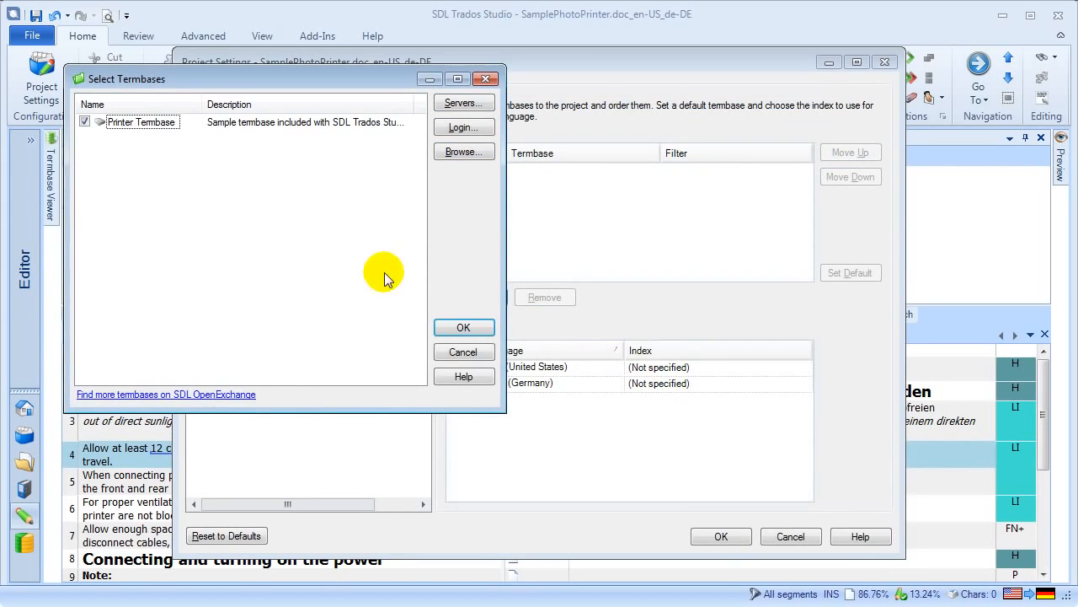
click(464, 327)
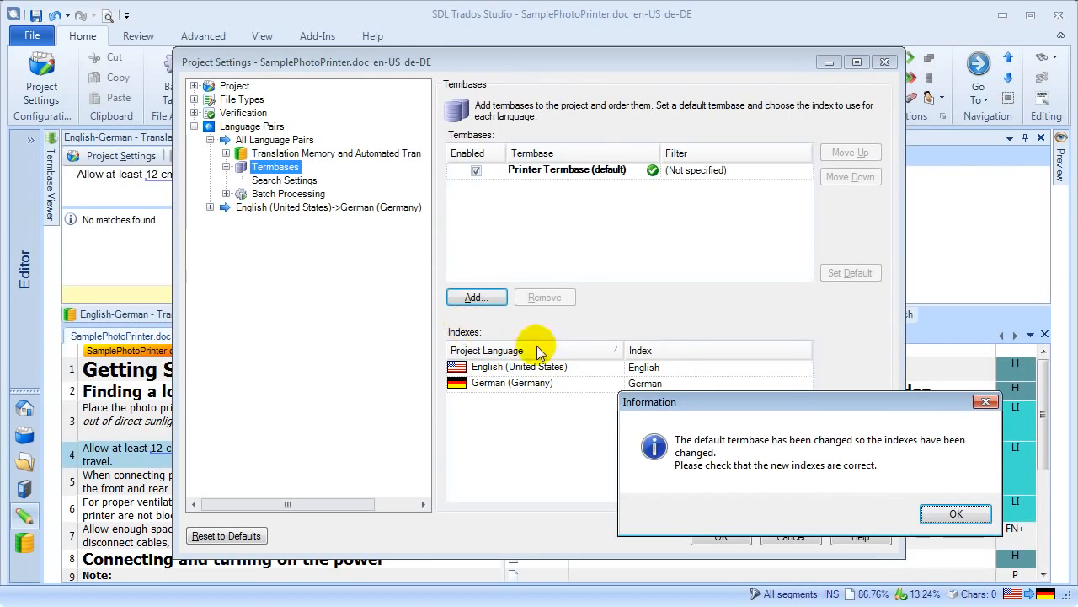
click(955, 513)
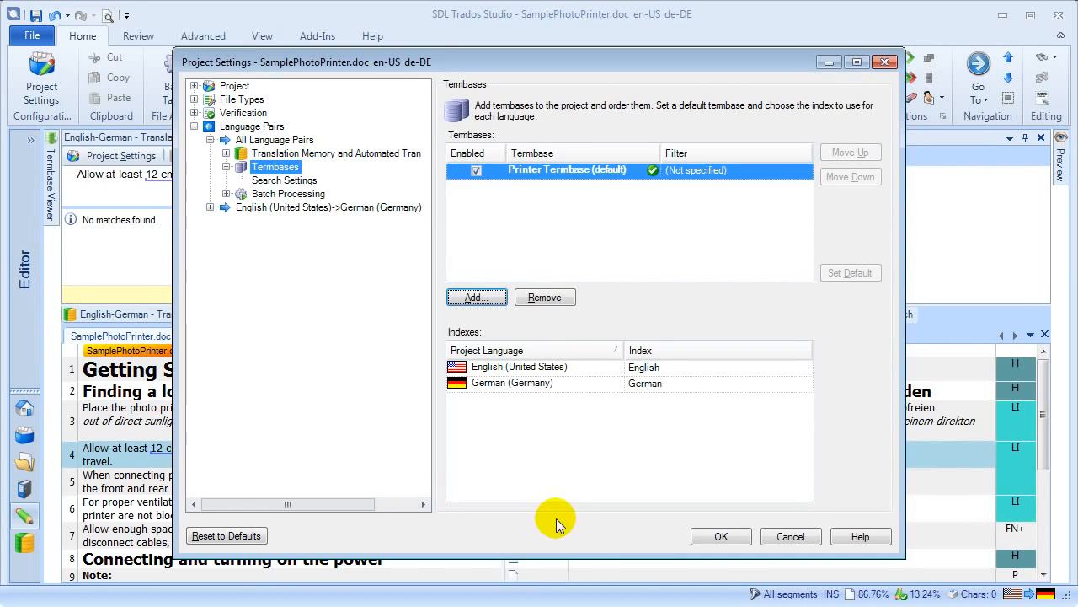
click(722, 536)
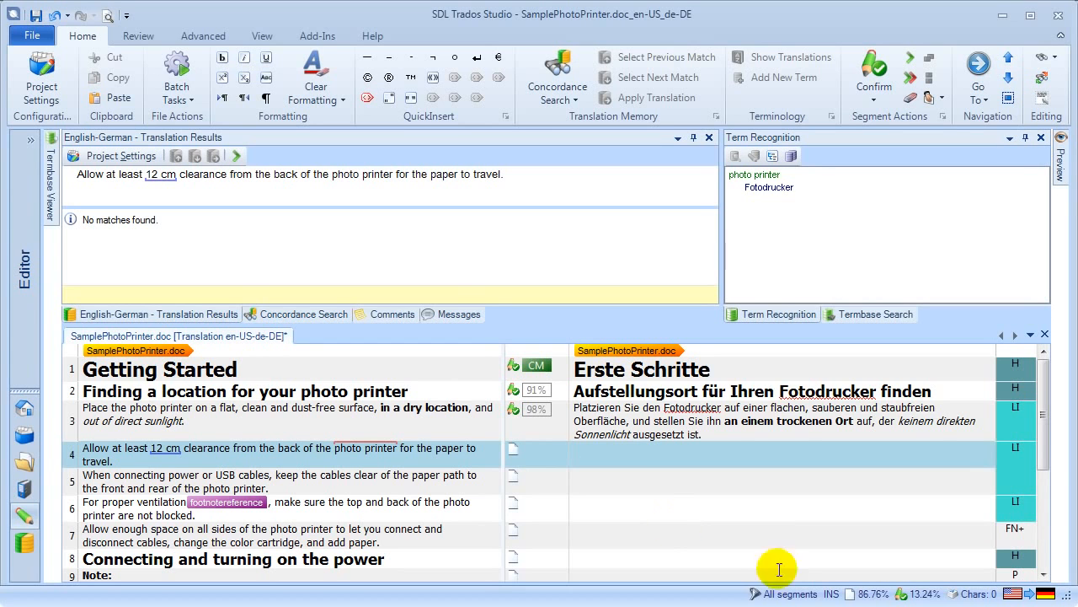
Begin segment 4's translation with "Auf der Rückseite des Fotodrucker", accepting the suggested term for the last word.
click(634, 449)
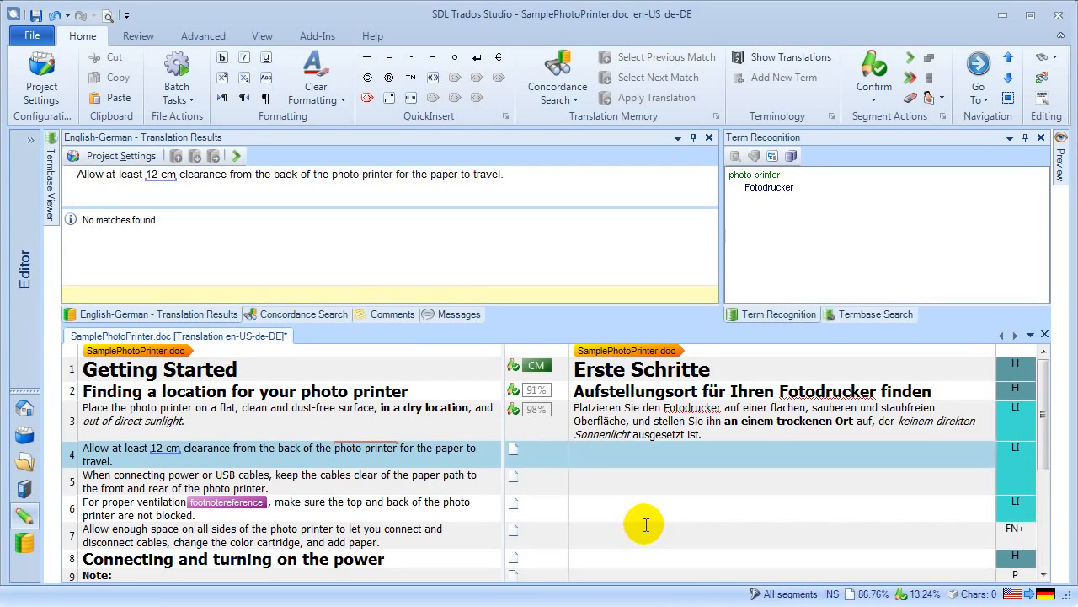
text(Auf d)
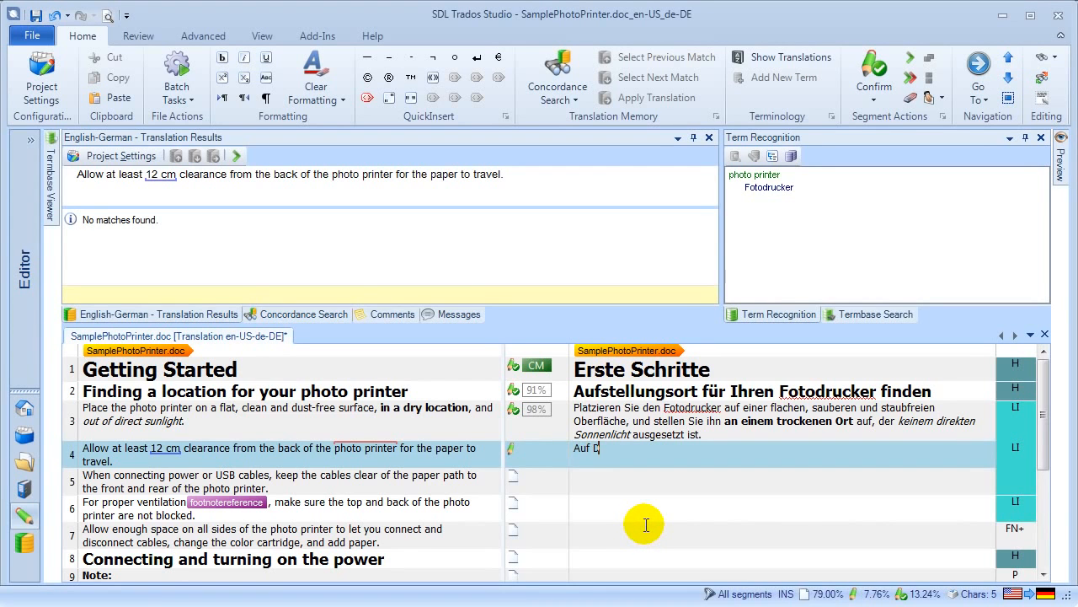
text(er Rück)
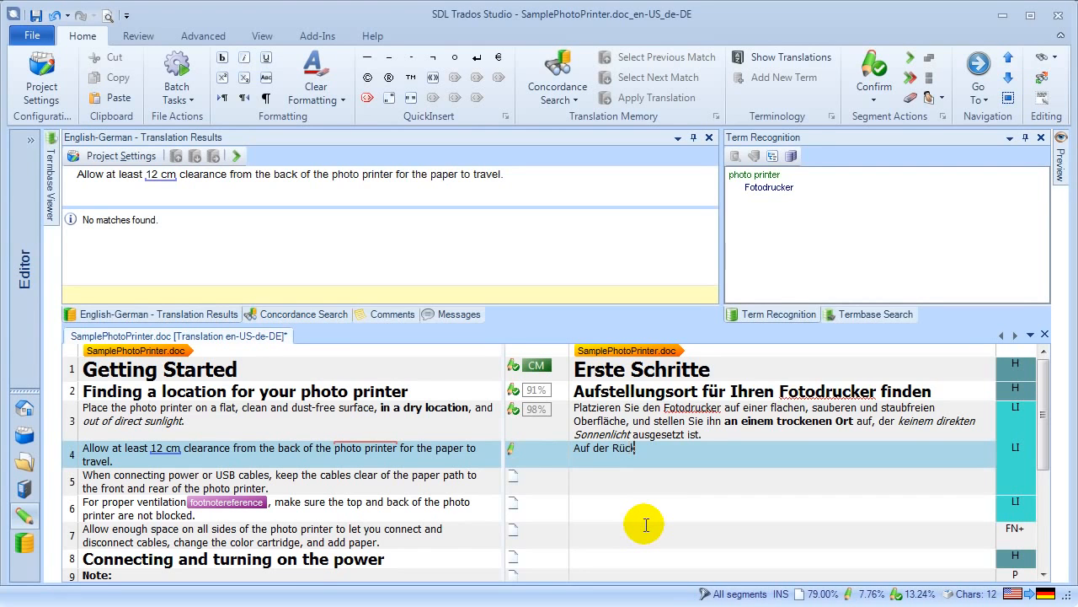
text(seite des)
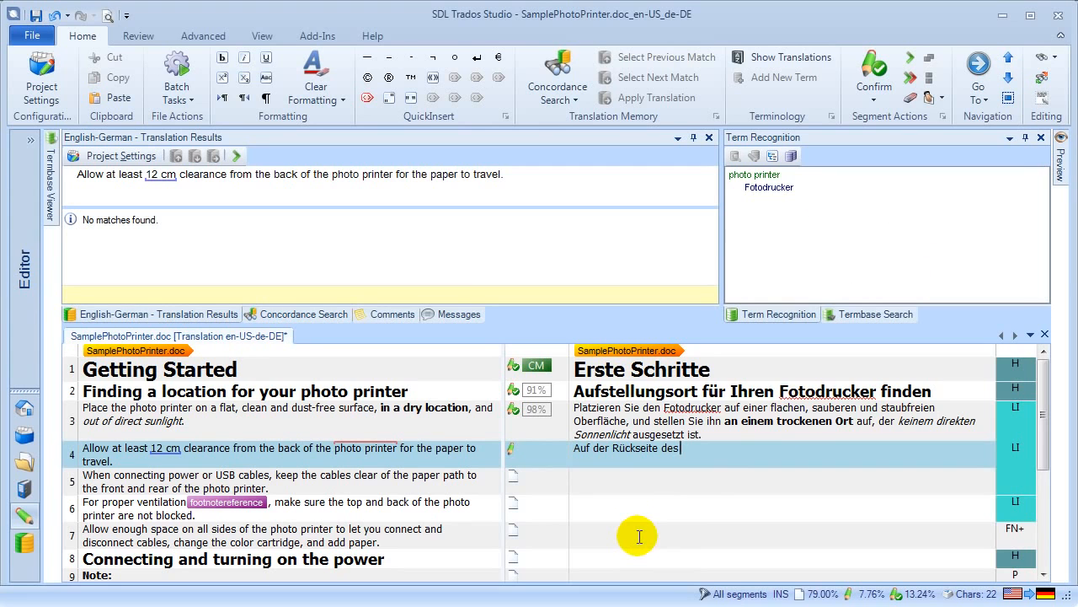
text(F)
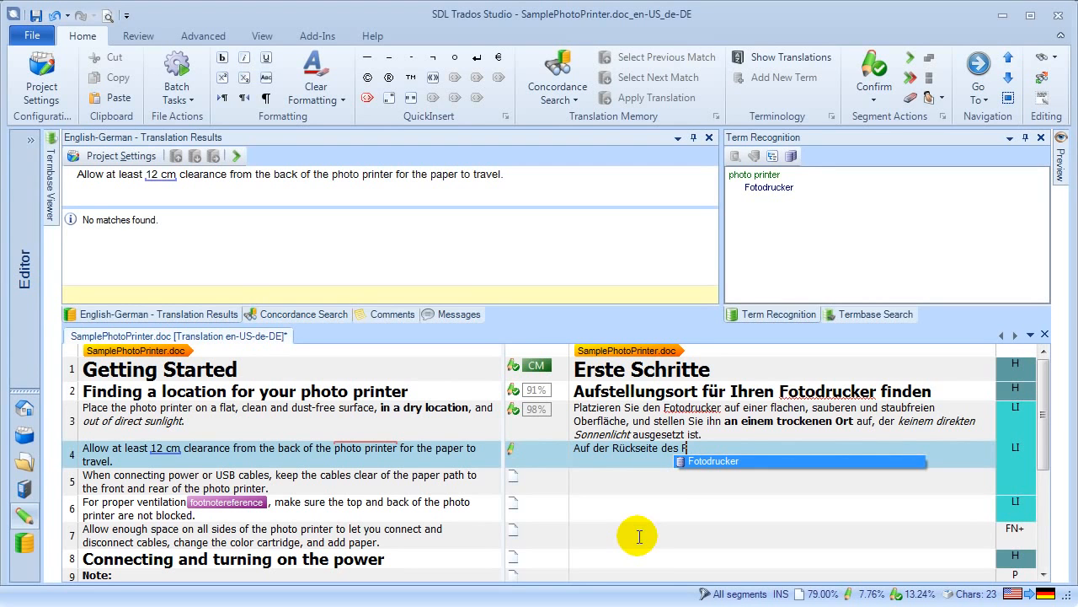
key(Return)
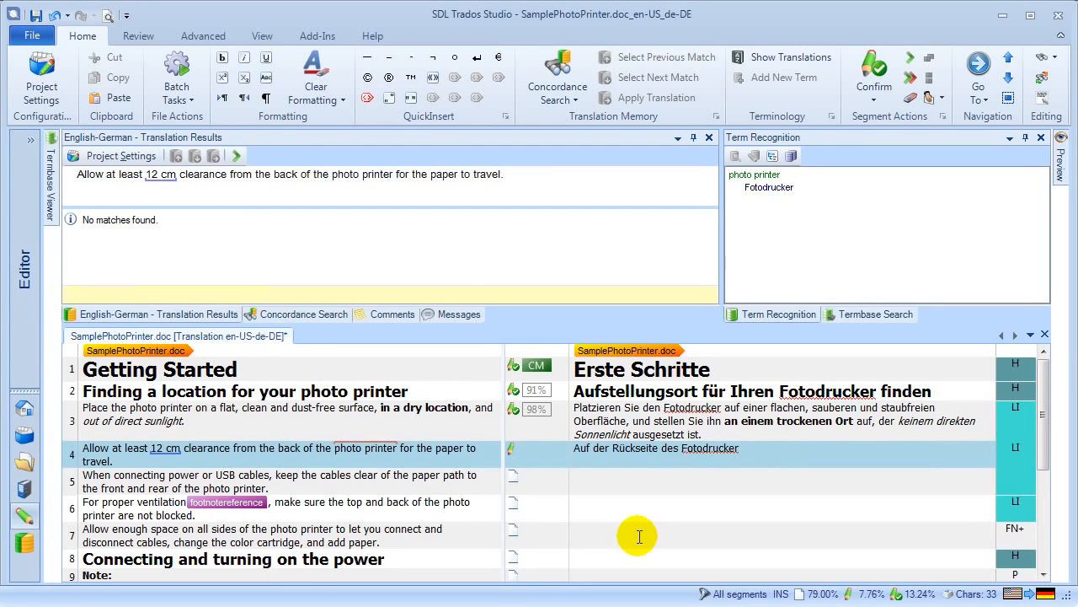
Delete "Fotodrucker" from segment 4's translation and reinsert it from the termbase translations for "photo printer".
key(ctrl+shift+Left)
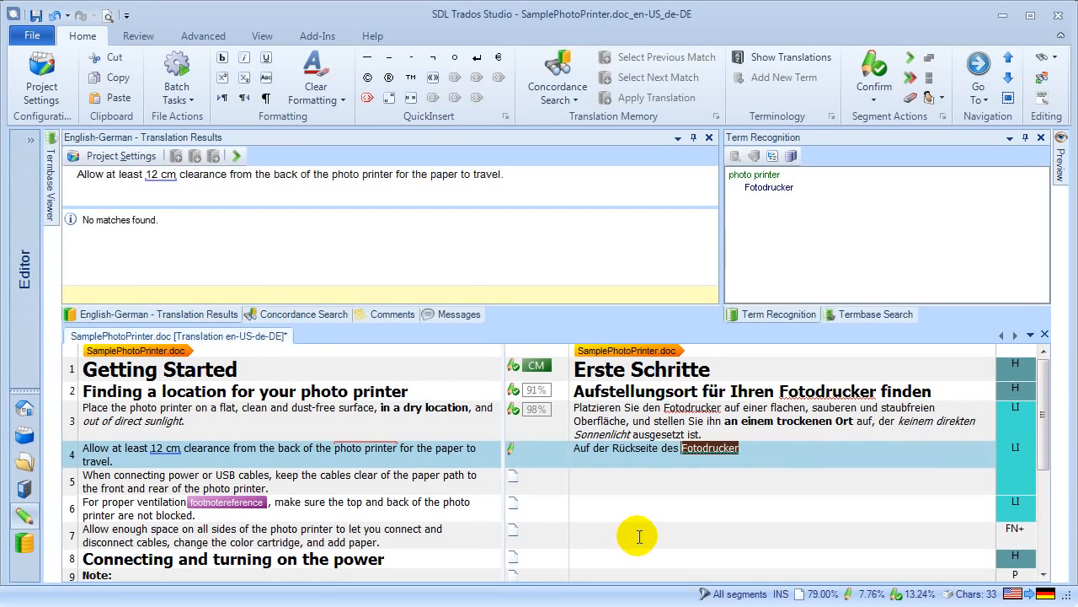
key(Delete)
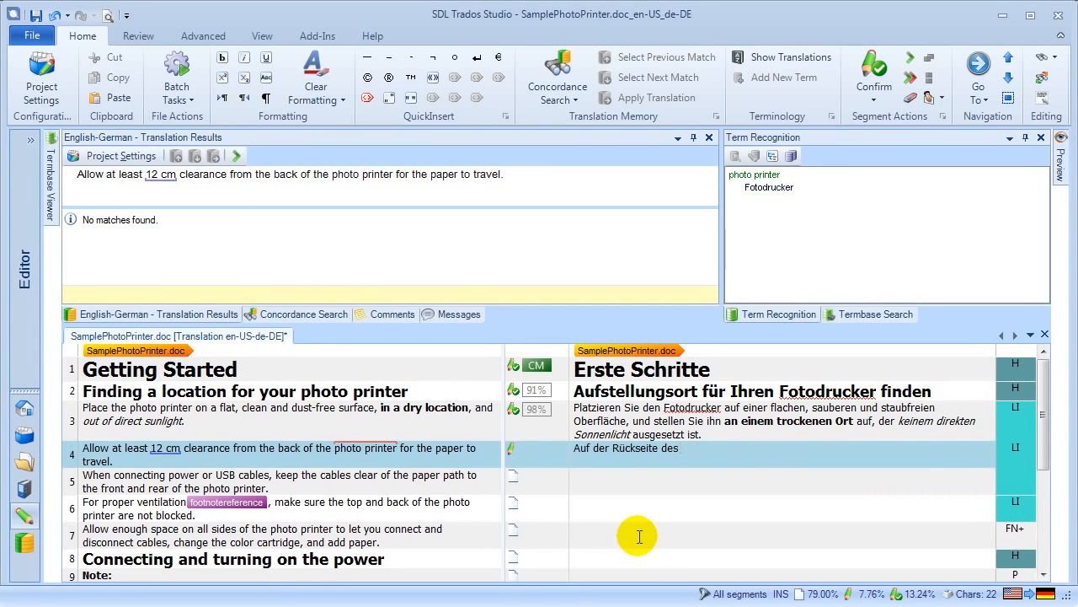
click(791, 57)
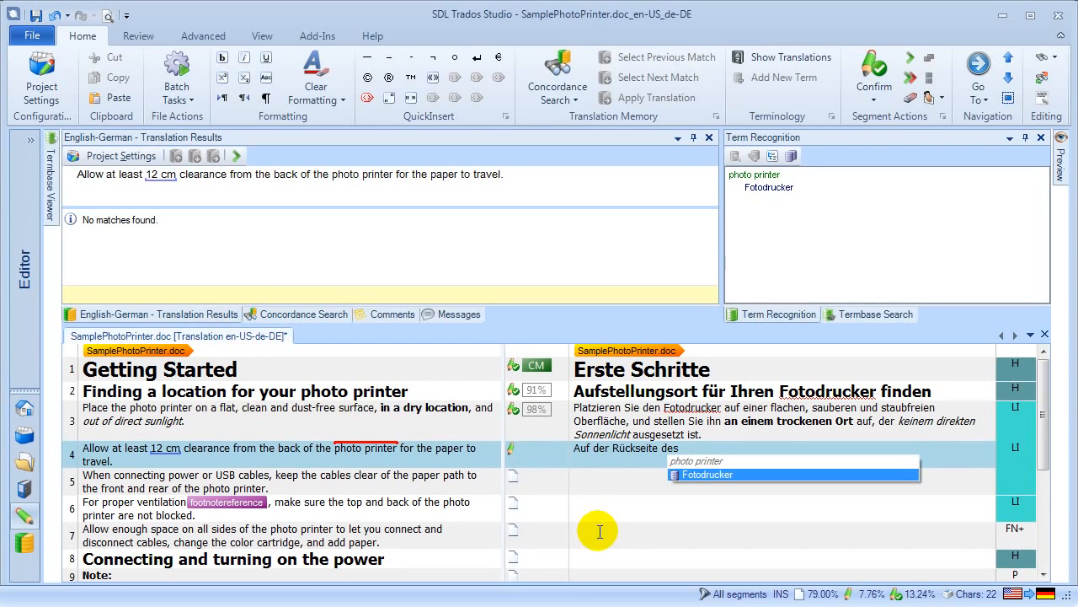
key(Return)
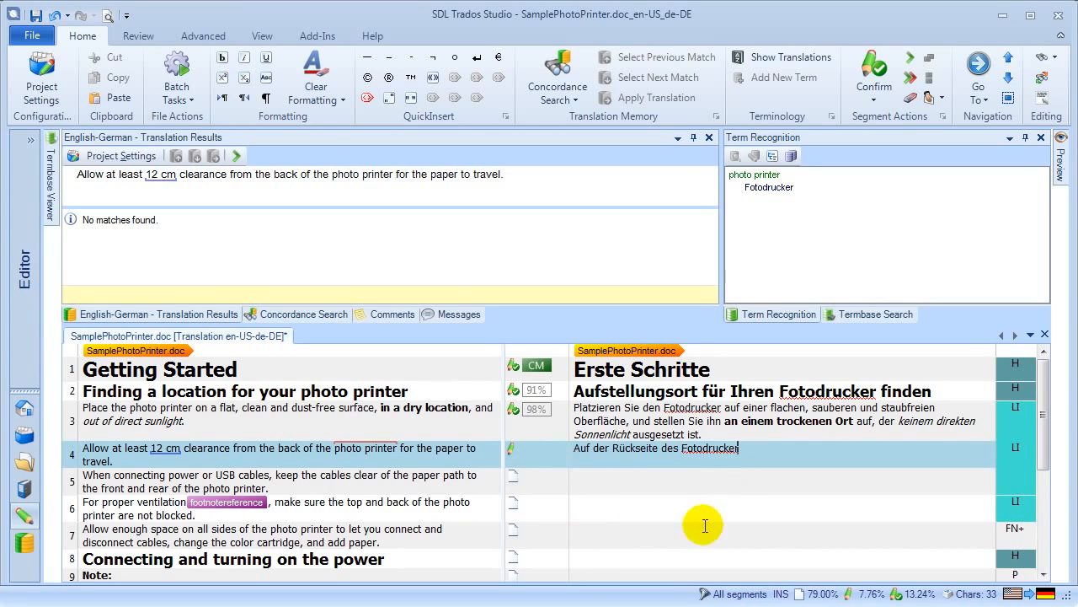
Accept the spelling of "Fotodrucker" and complete segment 4 with "s sollte für problemlosen Papiertransport ein Abstand von mindestens 12 cm gelassen werden.".
right_click(712, 447)
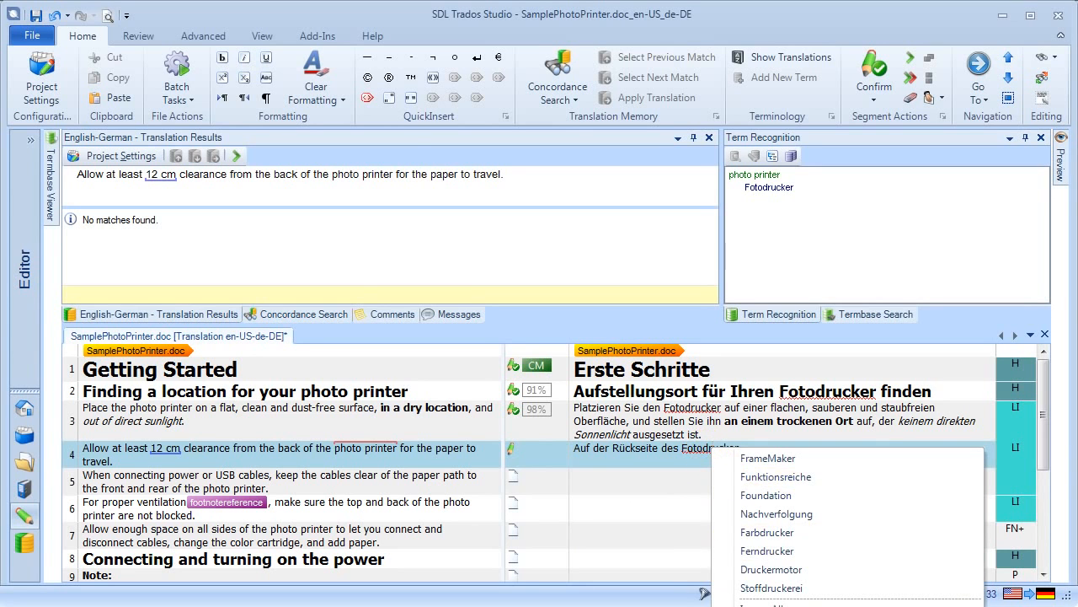
click(813, 605)
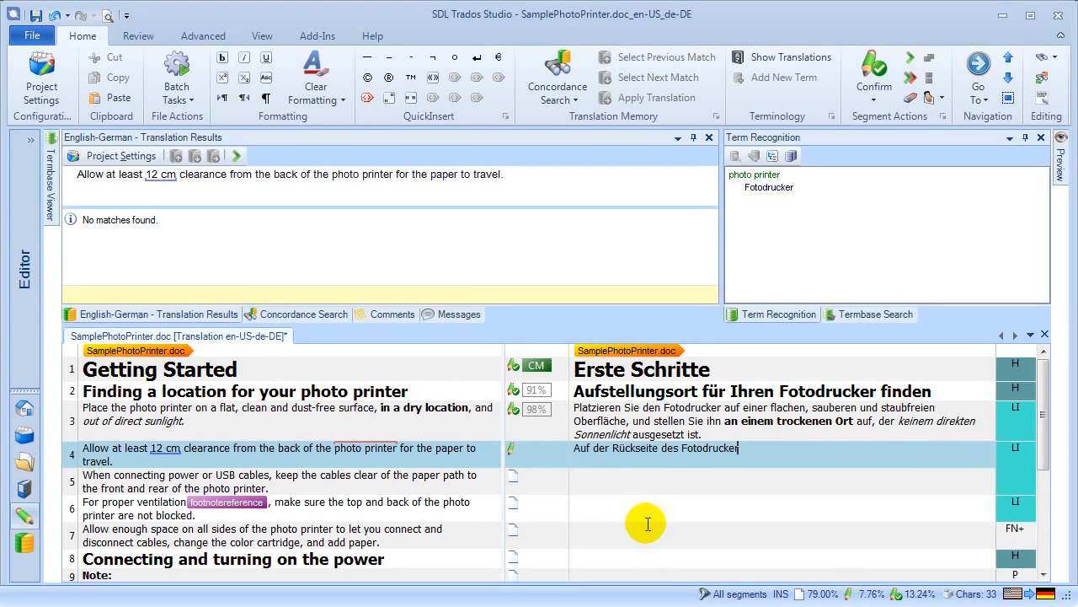
text(s)
text(sollte für problemlosen Papiertransport ein Abstand von mindestens 12 cm gelassen werden.)
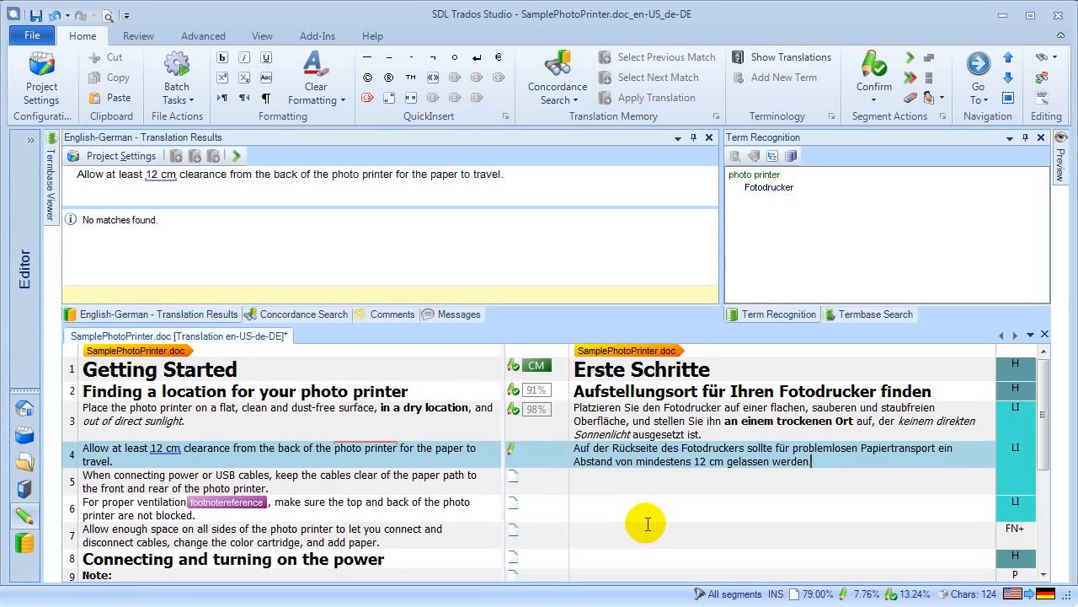
Change the measurement in segment 4's translation to 11 cm, and replace it with the source's recognized 12 cm.
key(Delete)
text(1)
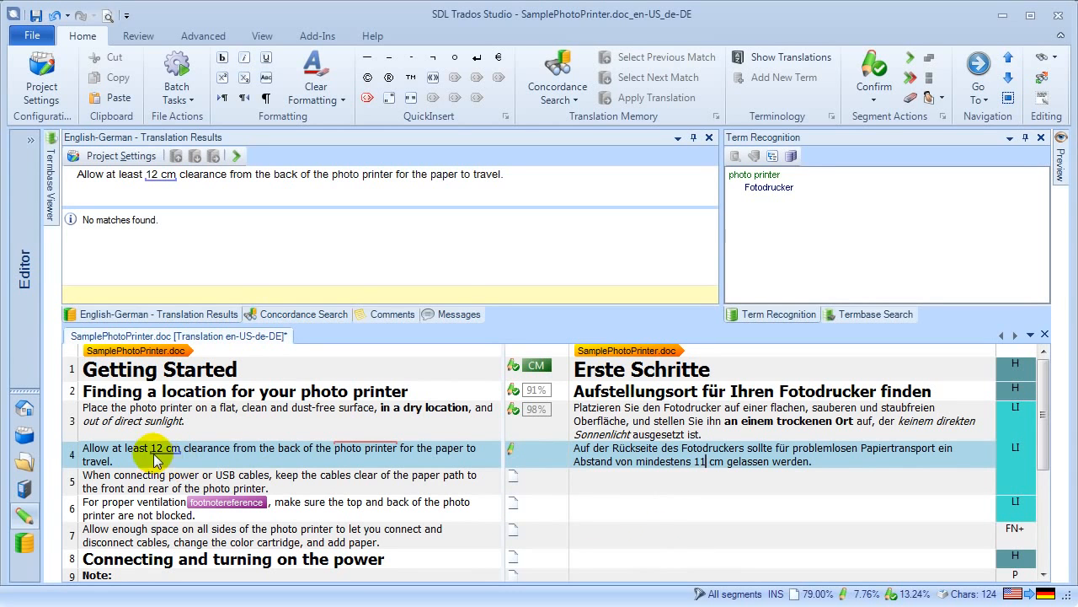
key(ctrl+Left)
key(ctrl+shift+Right)
key(ctrl+shift+Right)
key(shift+Left)
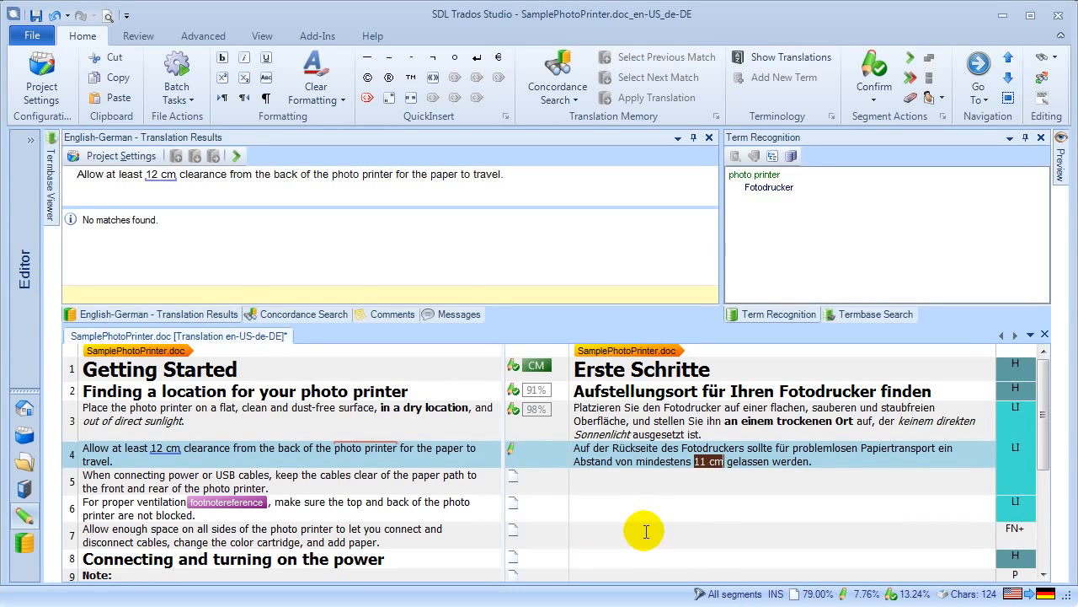
key(ctrl+comma)
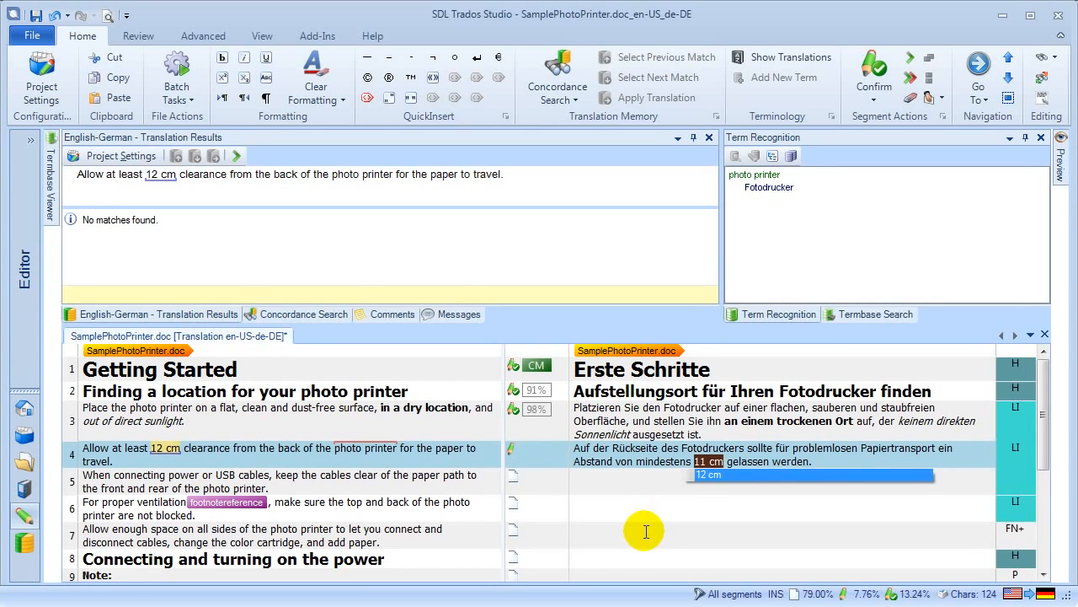
key(Return)
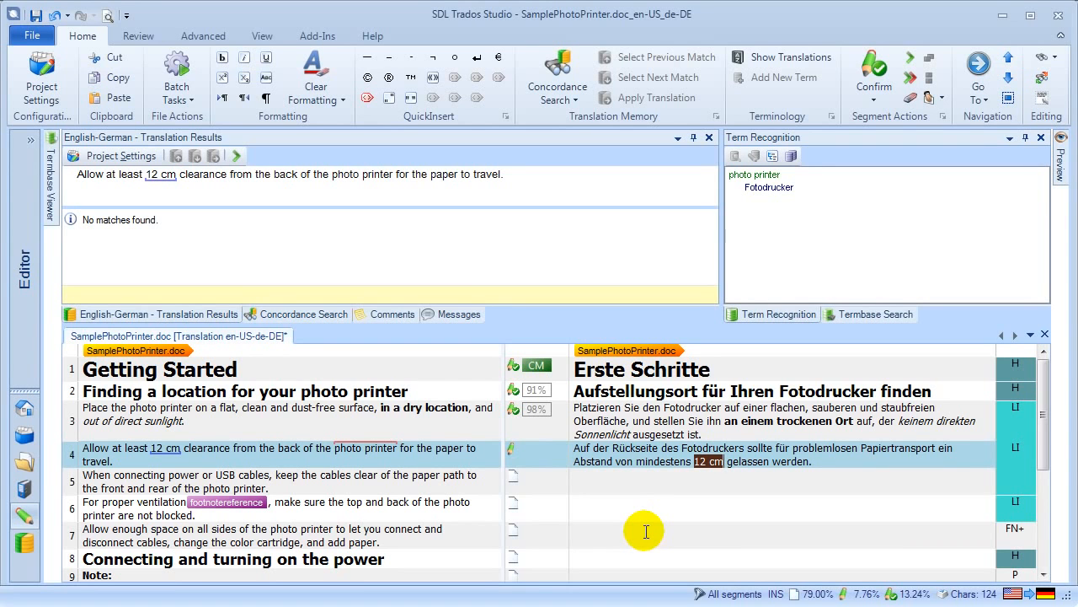
Set the measurement in segment 4's translation to 11 cm, confirm the segment and return to it to check its verification message.
key(BackSpace)
text(11 cm)
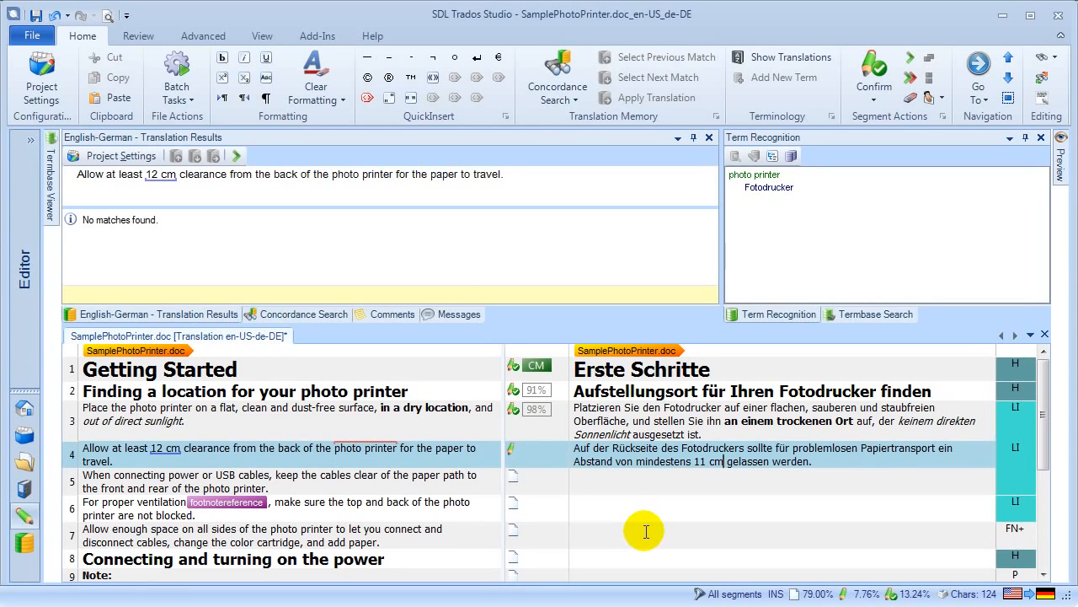
click(874, 56)
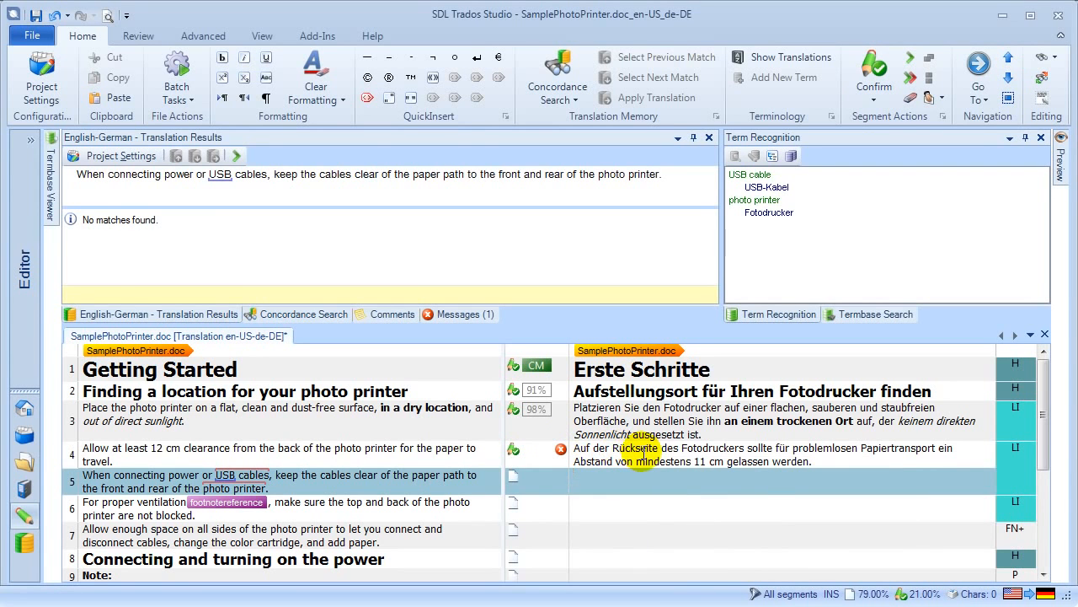
click(642, 448)
mouse_move(560, 448)
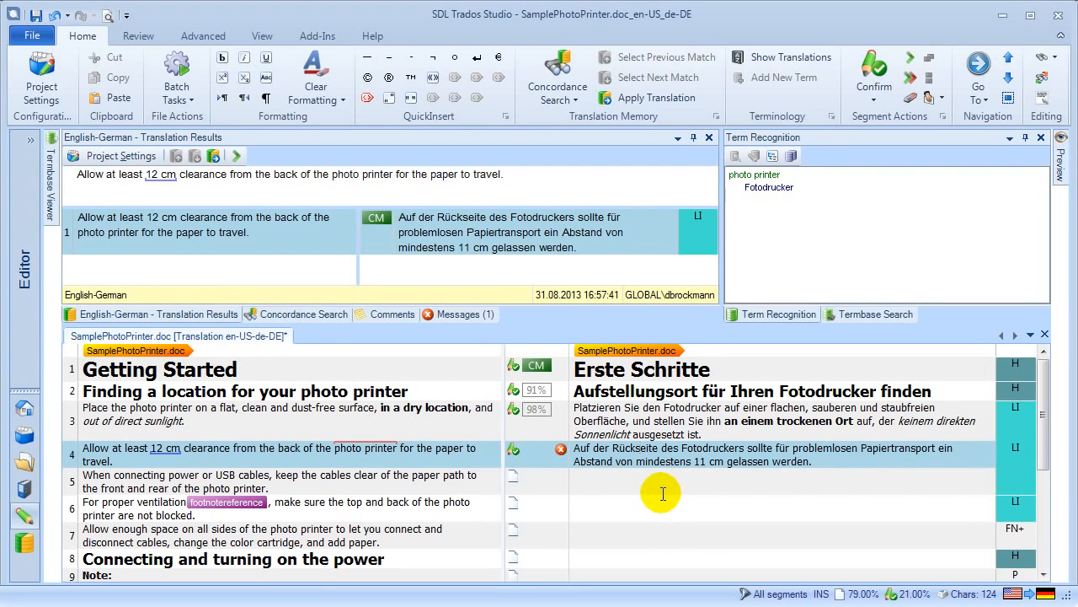
Examine the project's QA Checker 3.0 verification settings, including Numbers, Segments to Exclude, Inconsistencies, Regular Expressions and Length Verification.
click(43, 84)
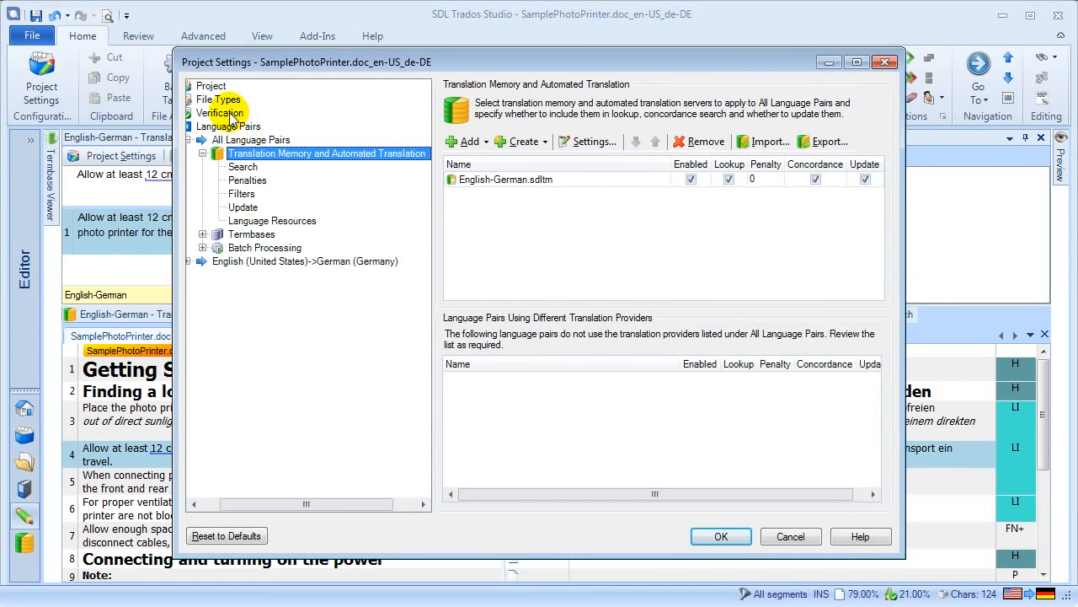
click(229, 113)
click(268, 127)
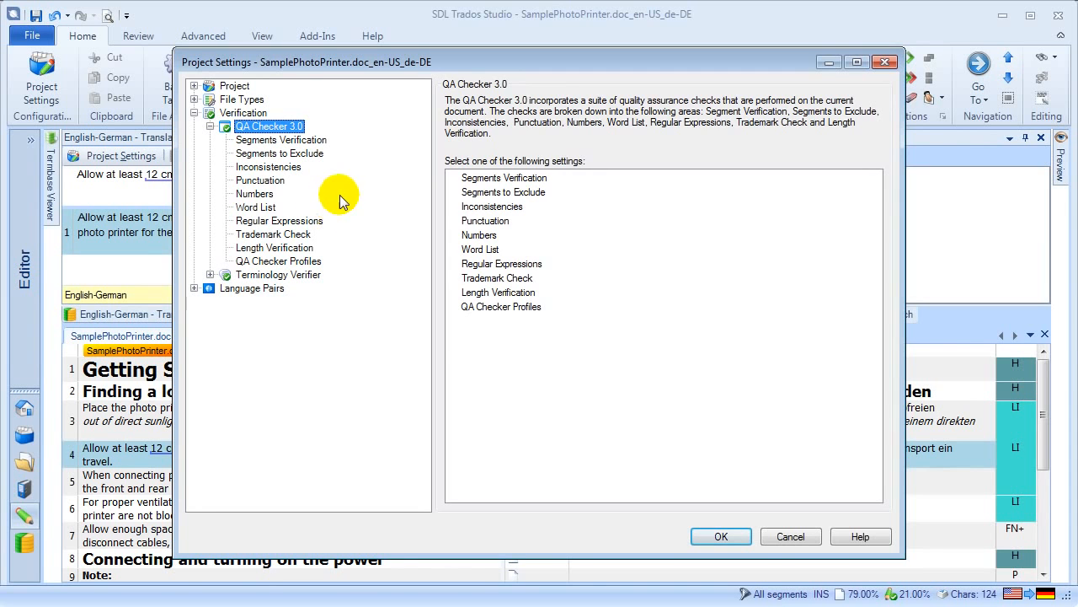
click(256, 195)
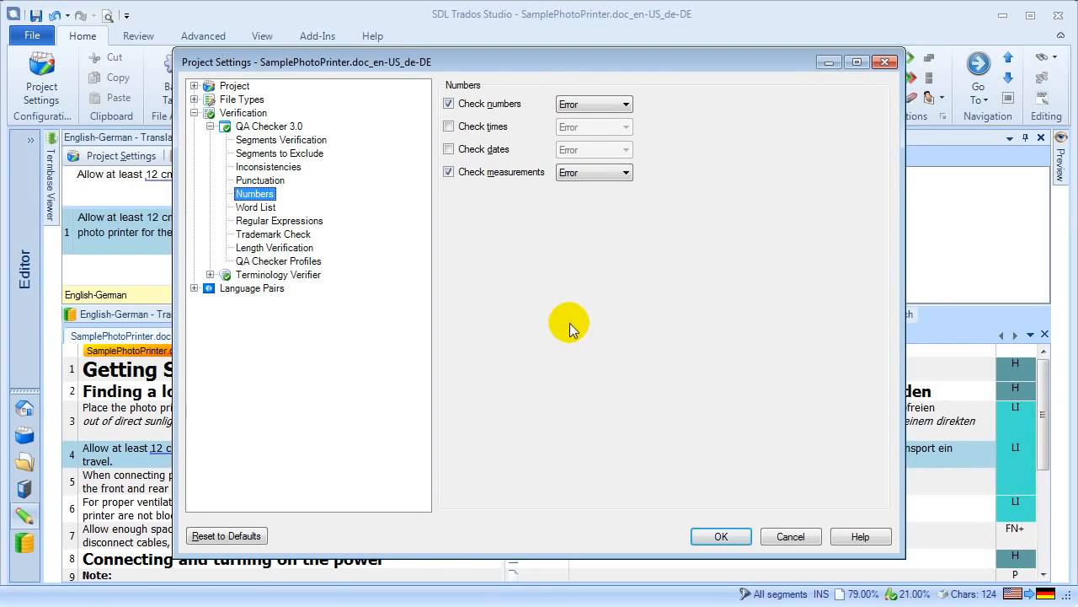
click(284, 140)
click(291, 154)
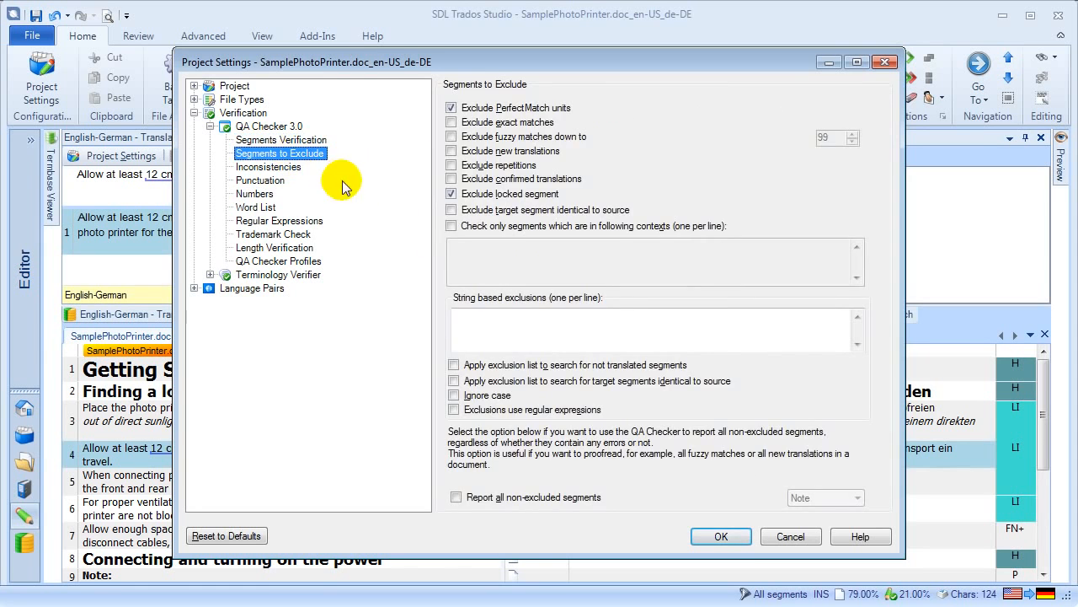
click(274, 169)
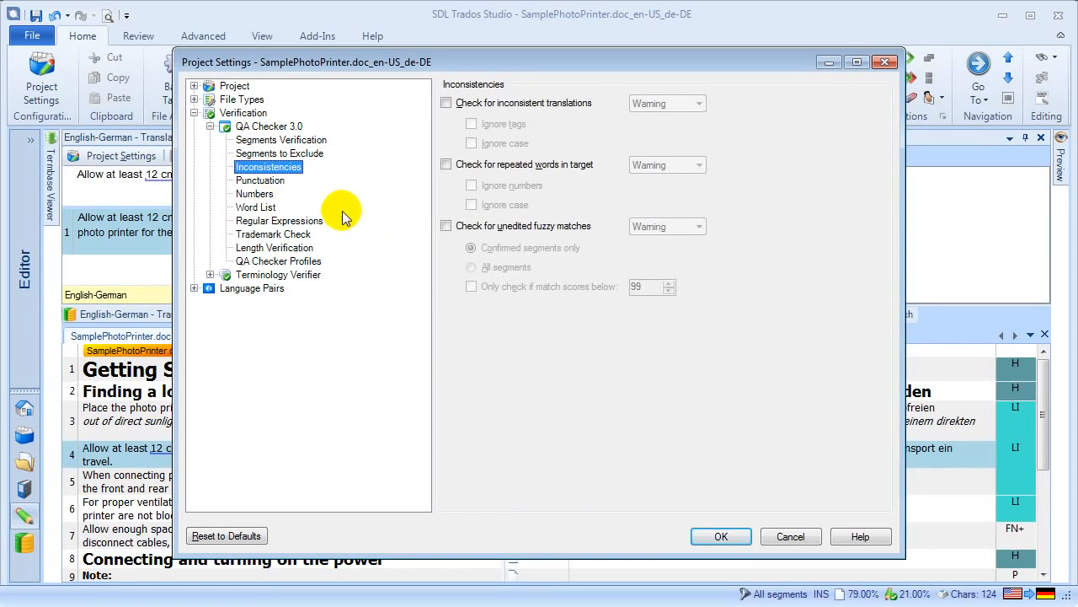
click(262, 181)
click(257, 194)
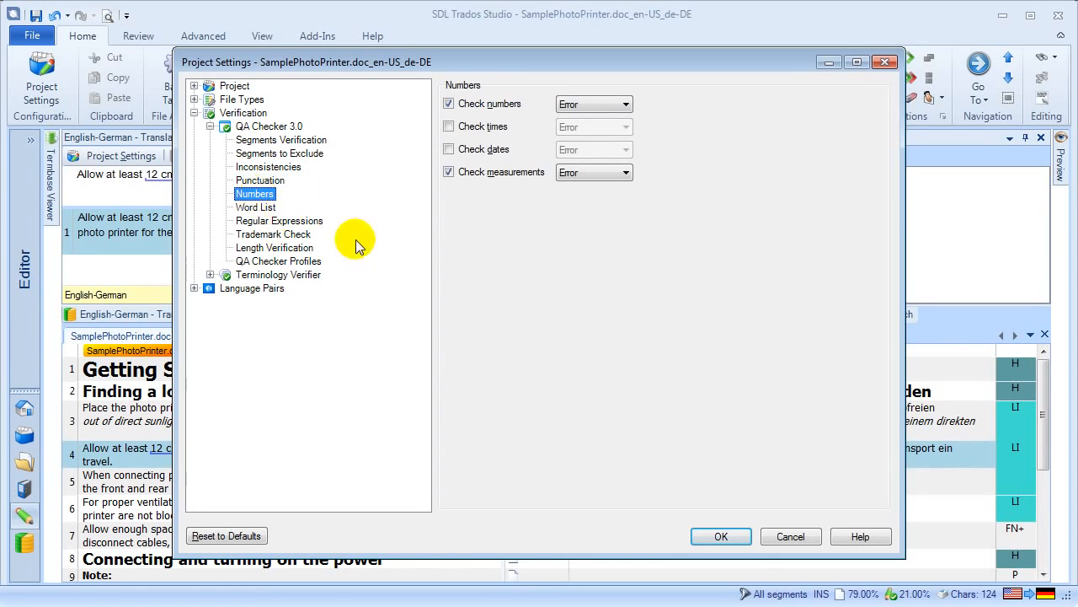
click(281, 222)
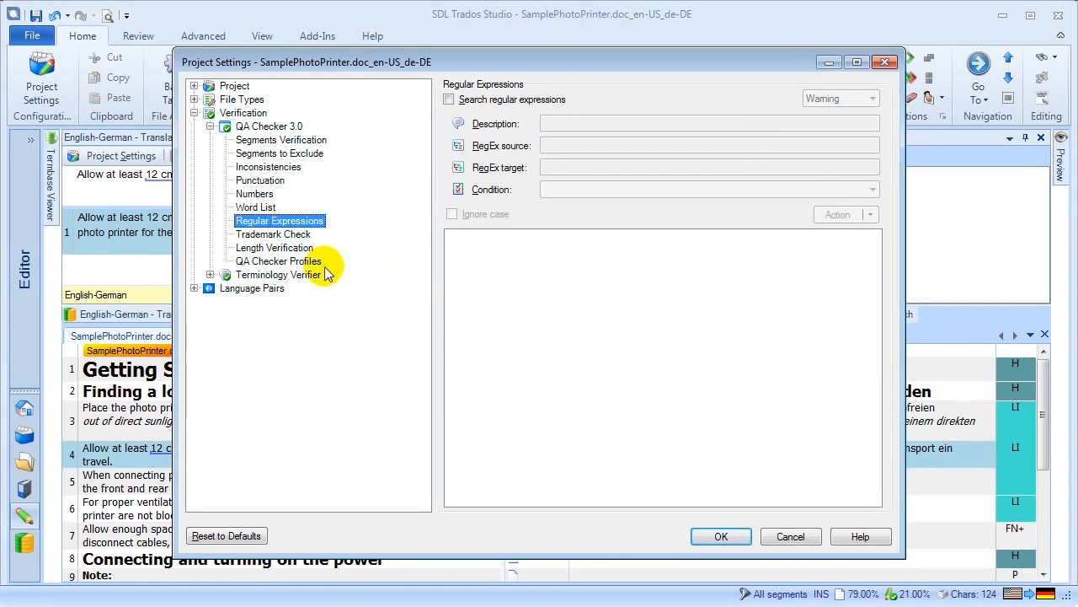
click(276, 246)
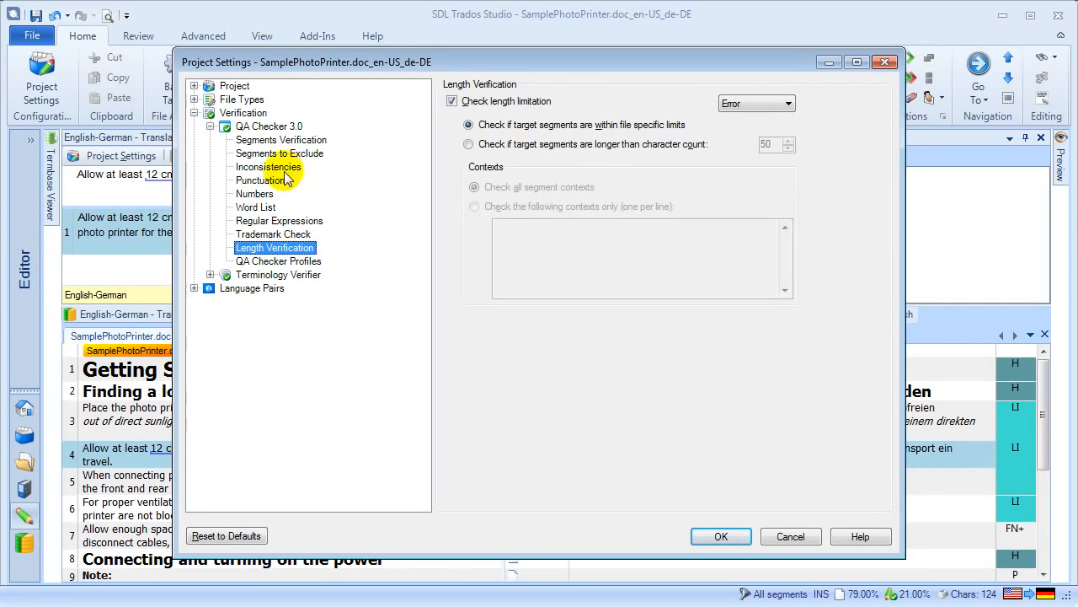
click(260, 195)
click(729, 536)
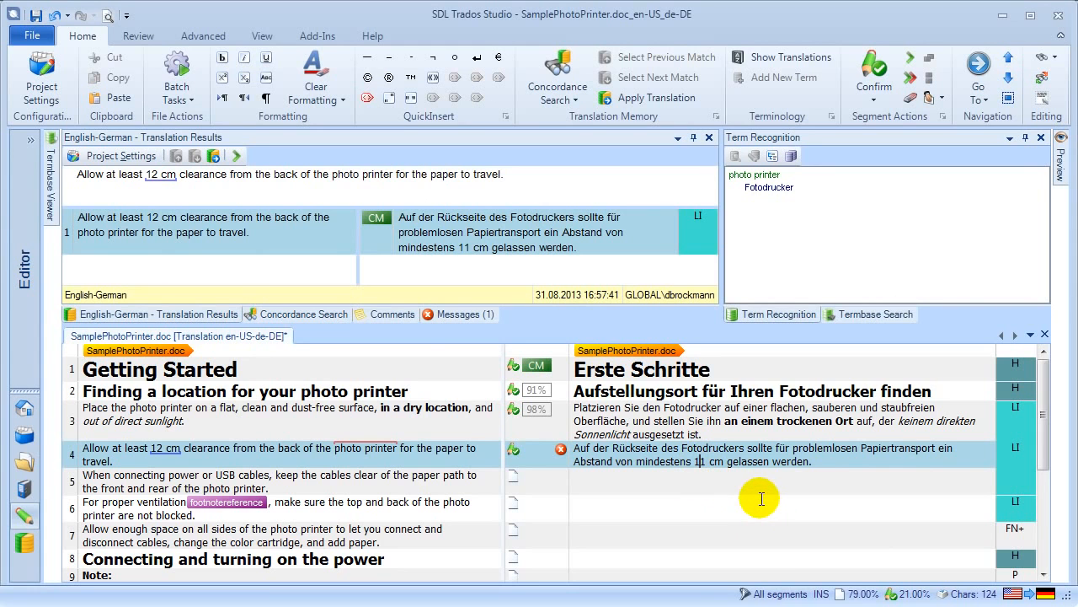
Correct the measurement in segment 4's translation to 12 cm and confirm the segment.
key(BackSpace)
text(2)
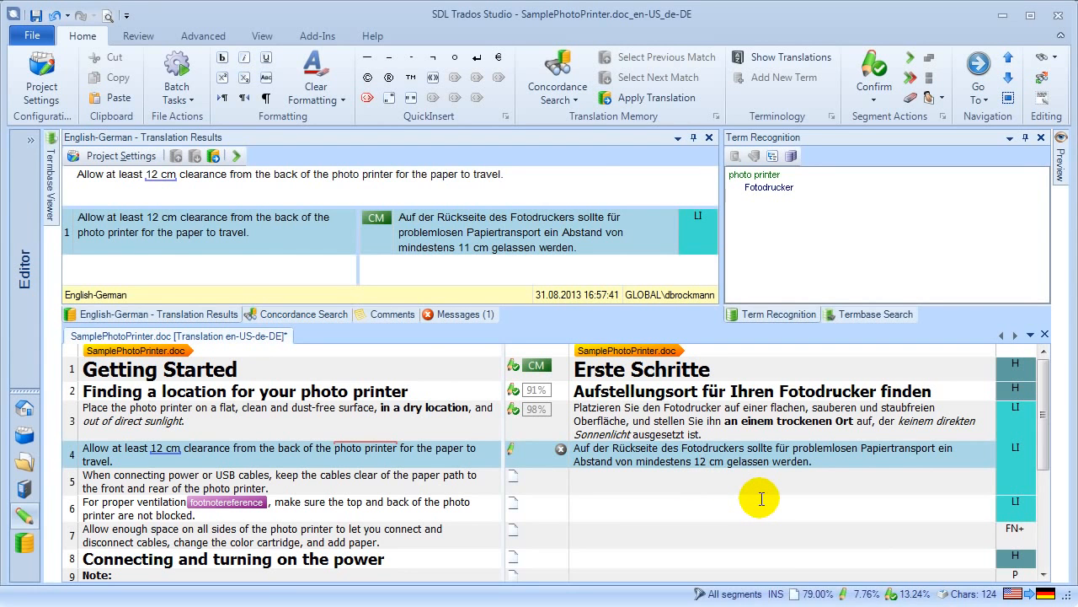
key(ctrl+Return)
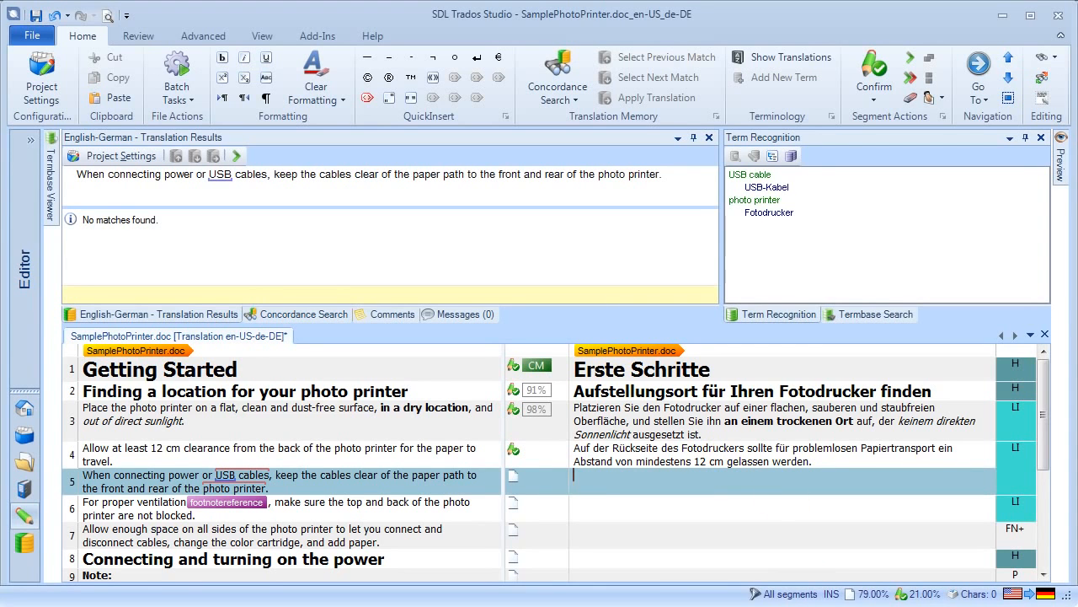
Translate segment 5 as "Achten Sie beim Verbinden der Stromversorgung bzw. des USB-Kabels darauf, dass die Kabel den Papierpfad nicht behindern." and confirm it.
click(593, 477)
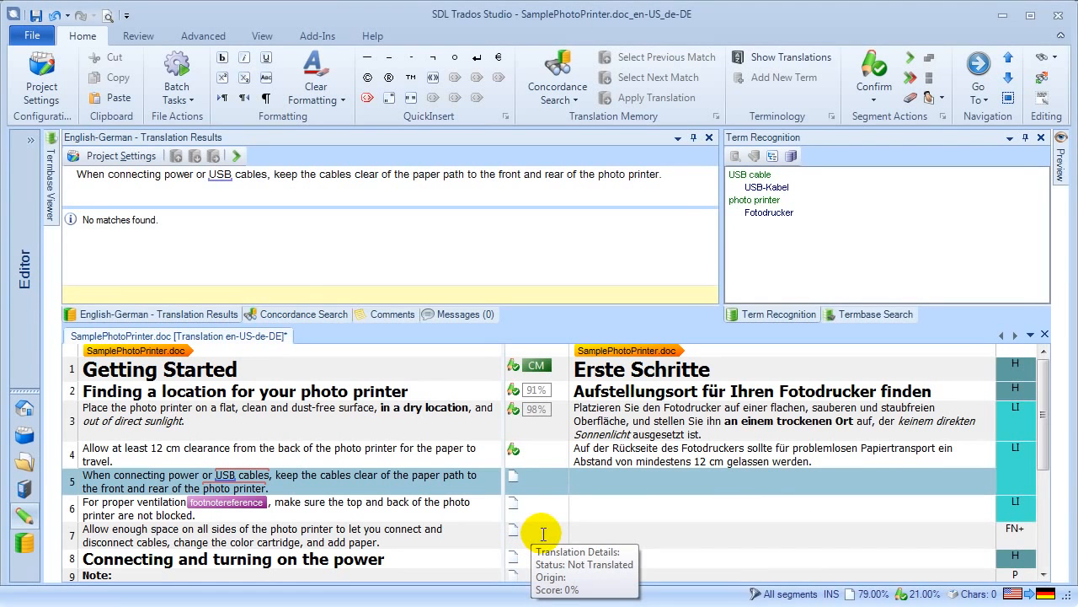
text(Achten Sie beim Verbinden der Stromversorgung bzw. des USB-Kabels darauf, dass die Kabel den Papierpfad nicht behindern.)
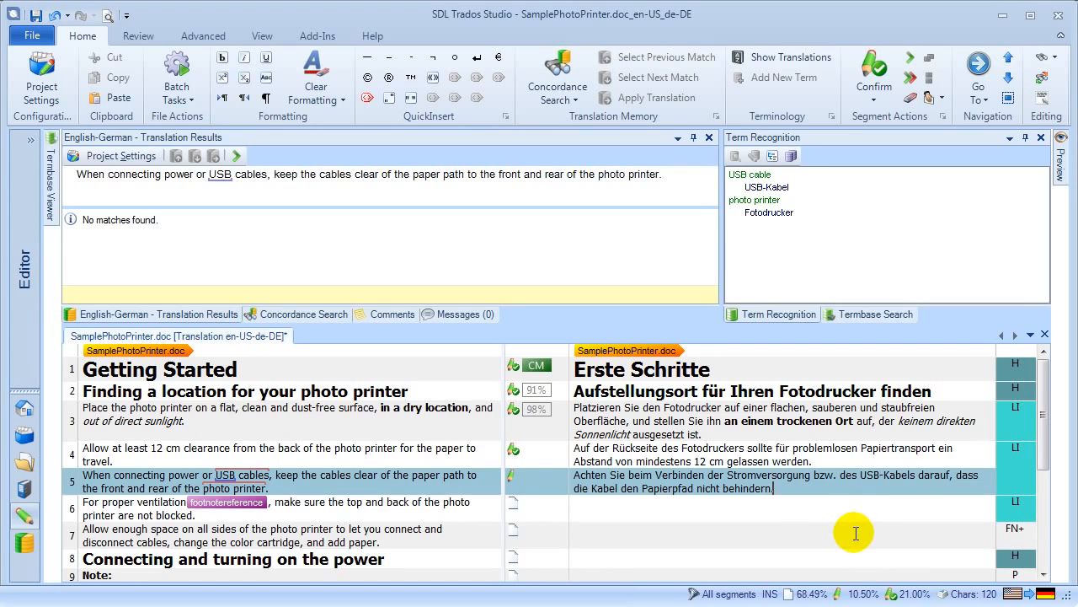
key(ctrl+Return)
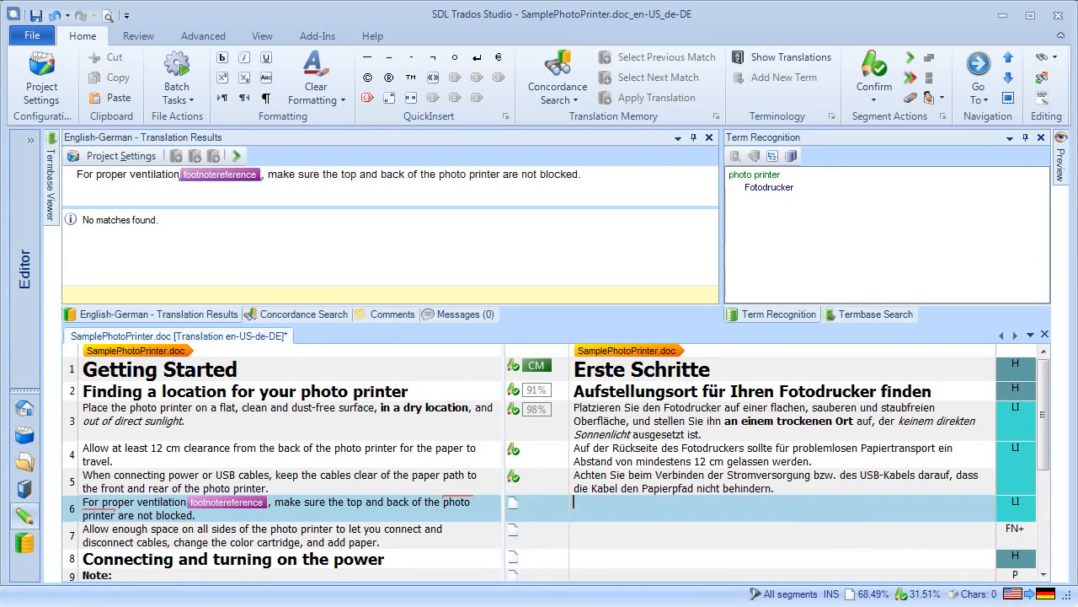
scroll(626, 481, down, 1)
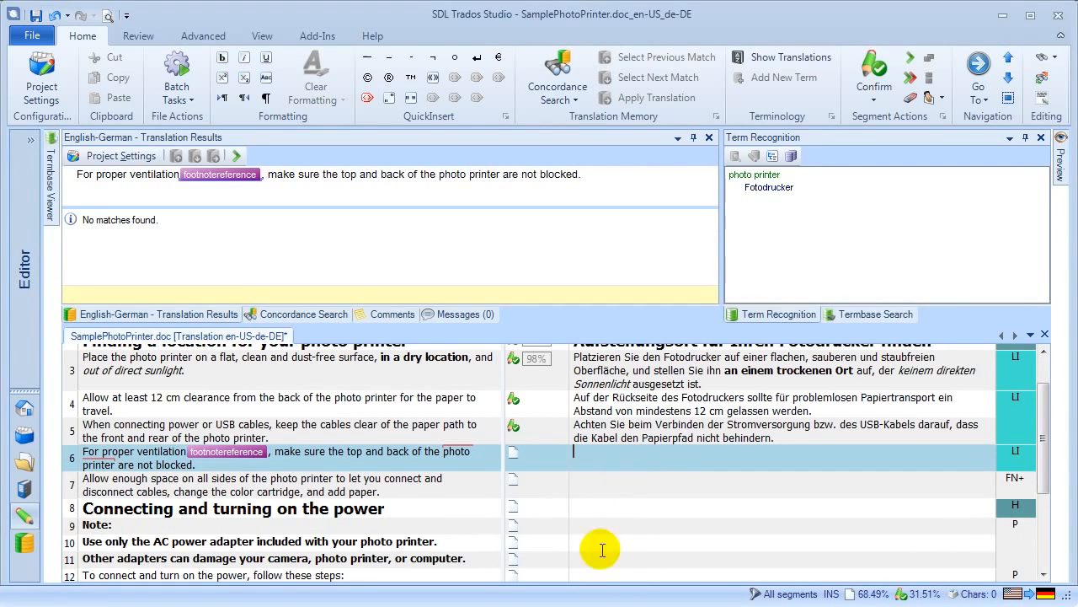
Begin segment 6's translation with "Sorgen Sie für problemlose Belüftung" followed directly by the footnote reference tag.
text(♣	Sorgen Sie für problemlose Belüftung)
key(Home)
key(Delete)
key(Delete)
key(End)
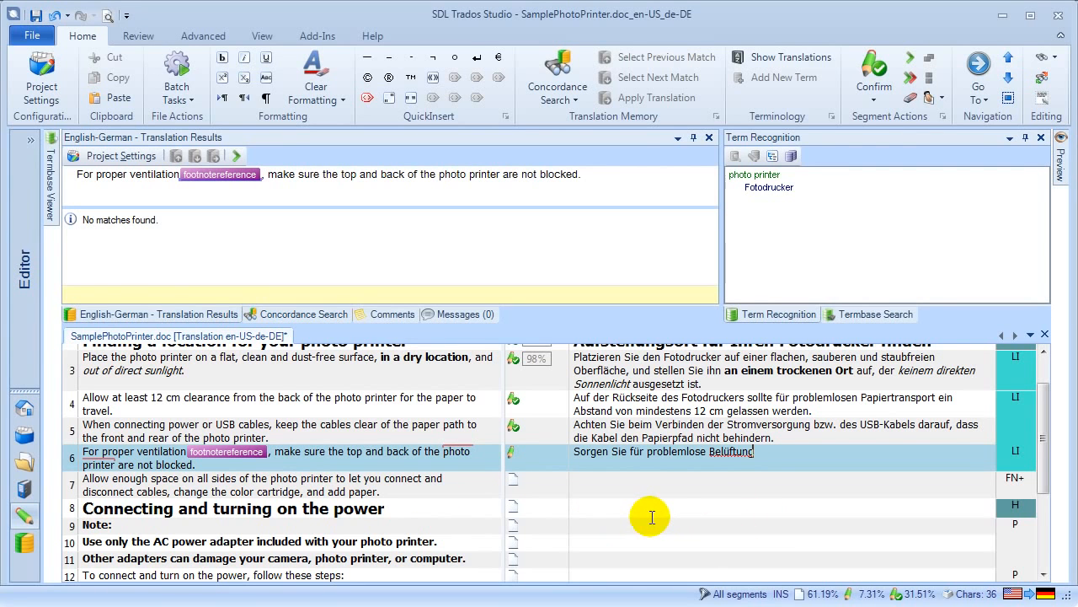
key(ctrl+comma)
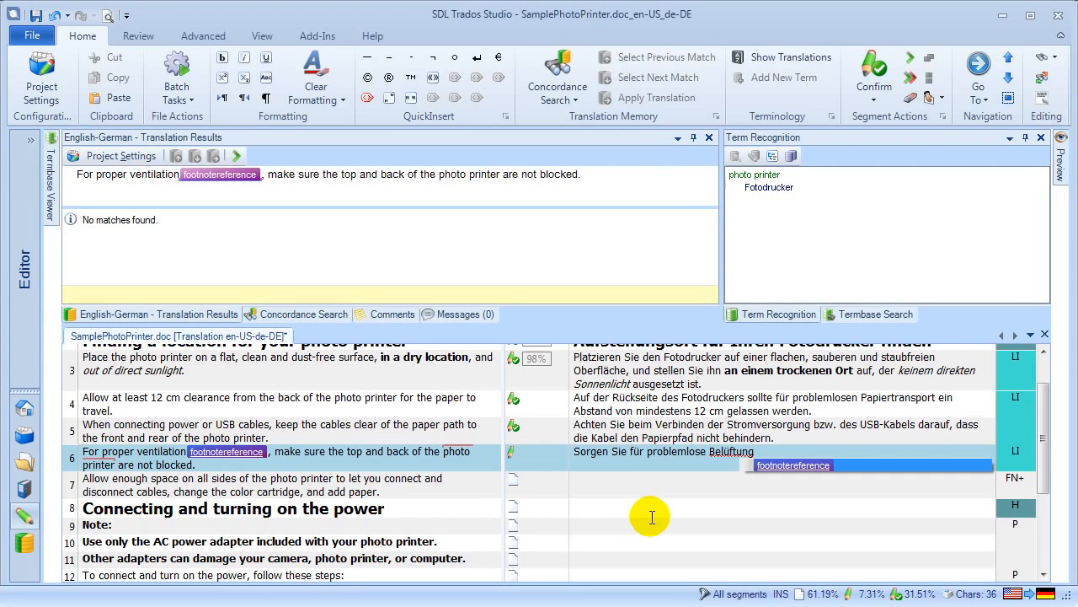
key(Return)
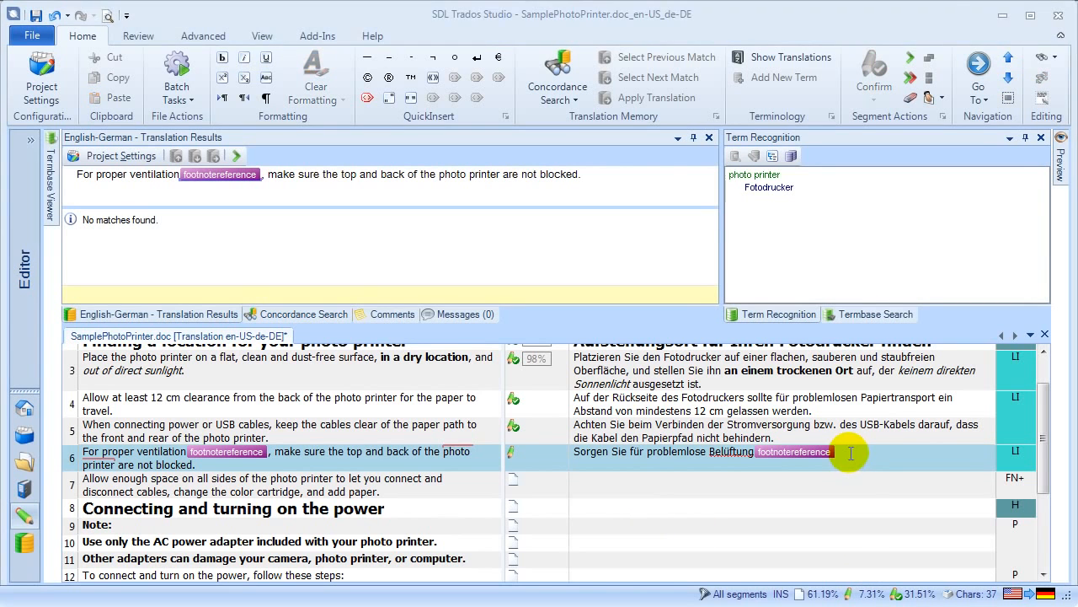
Complete segment 6's translation with ", indem Sie die obere bzw. Rückseite des Fotodruckers nicht blockieren." and confirm the segment.
text(,)
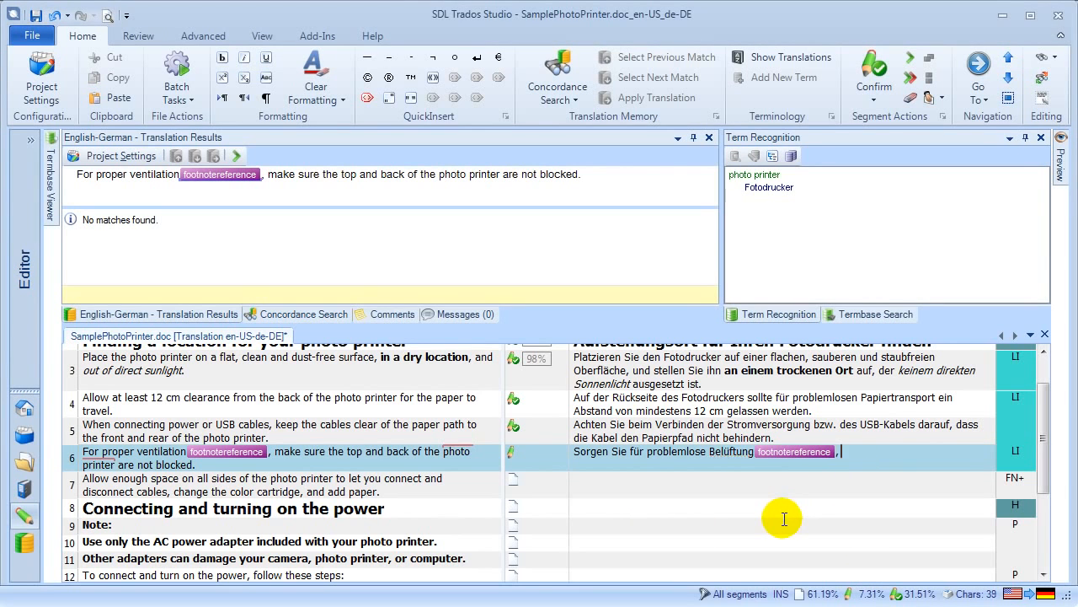
text(indem Sie die obere bzw. Rückseite des Fotodruckers nicht blockieren.)
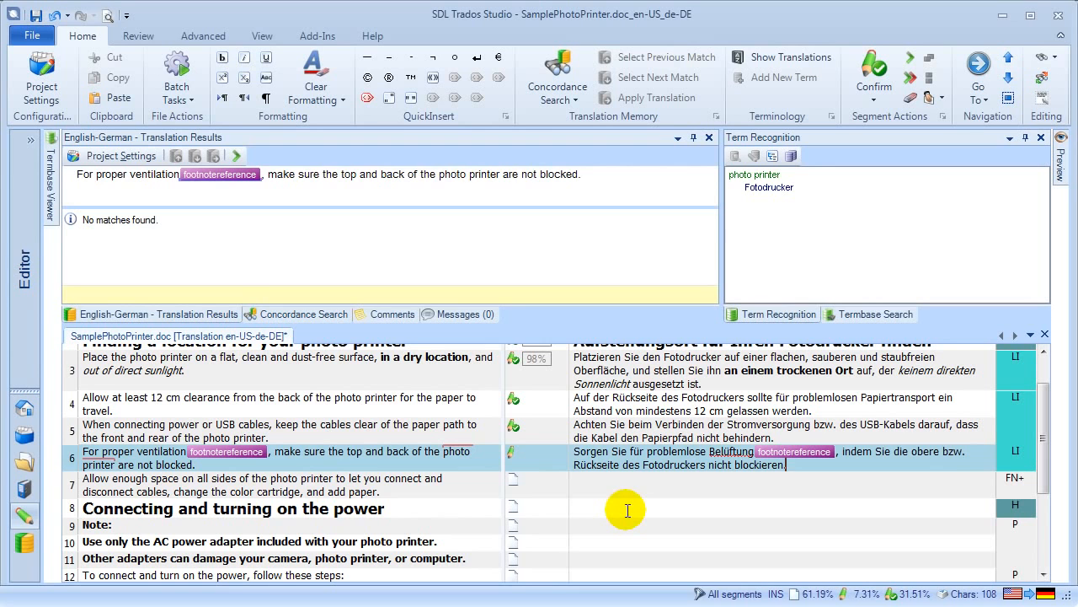
key(ctrl+Return)
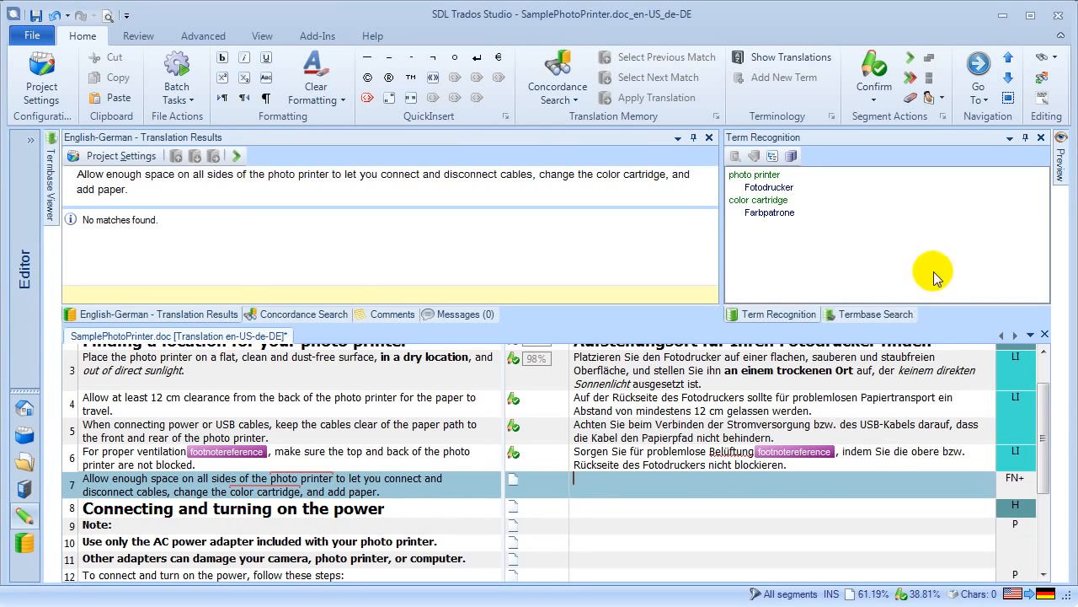
Turn off Auto Hide for the Preview pane, dock it at full height beside the other panes and widen it.
mouse_move(1058, 169)
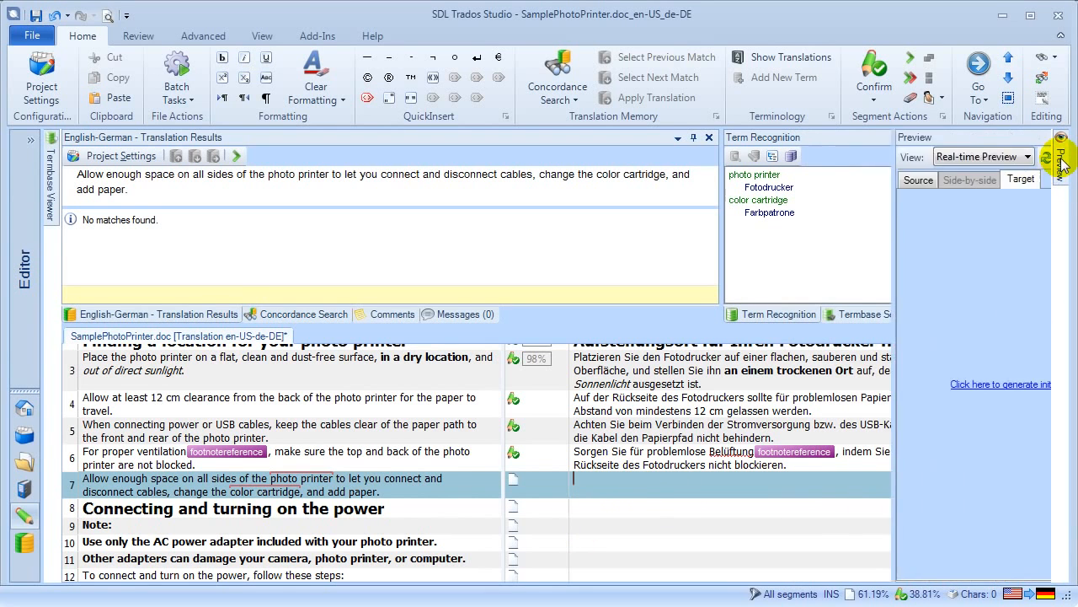
click(1009, 137)
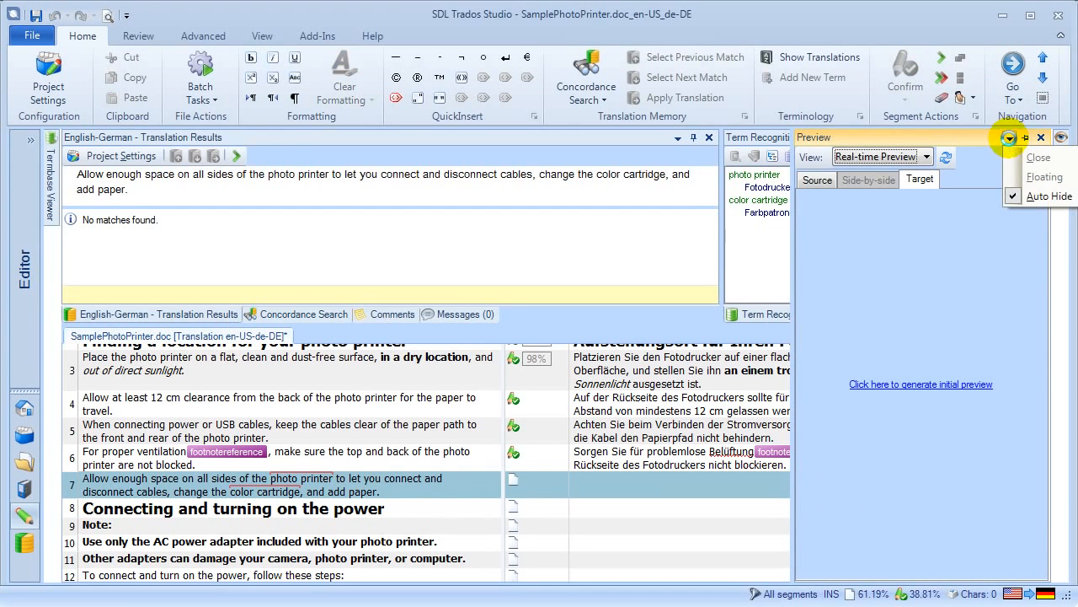
click(1041, 196)
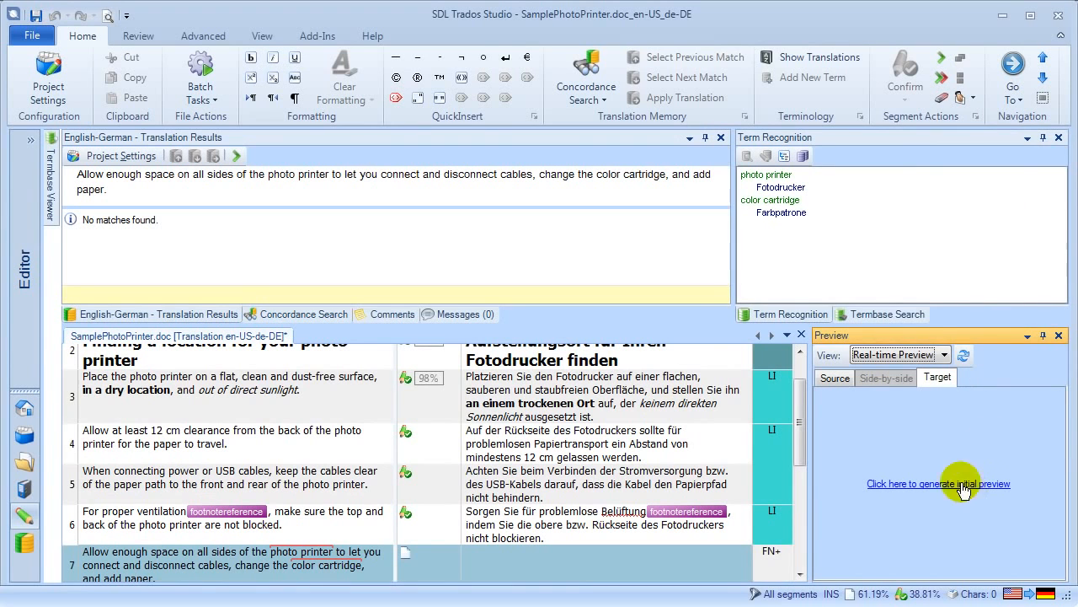
drag(977, 334, 1049, 358)
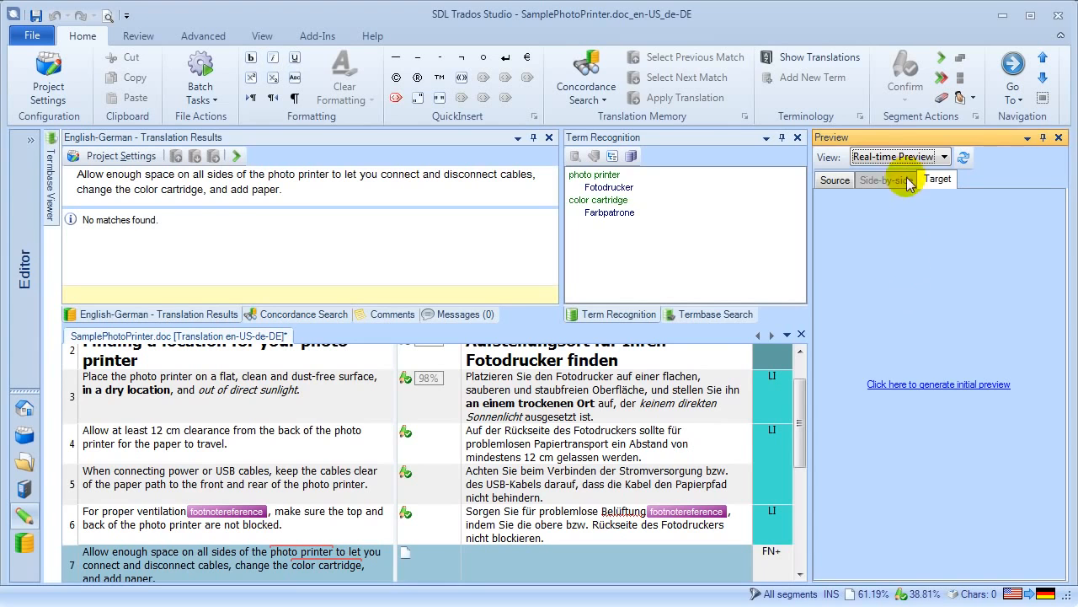
drag(910, 148, 1052, 360)
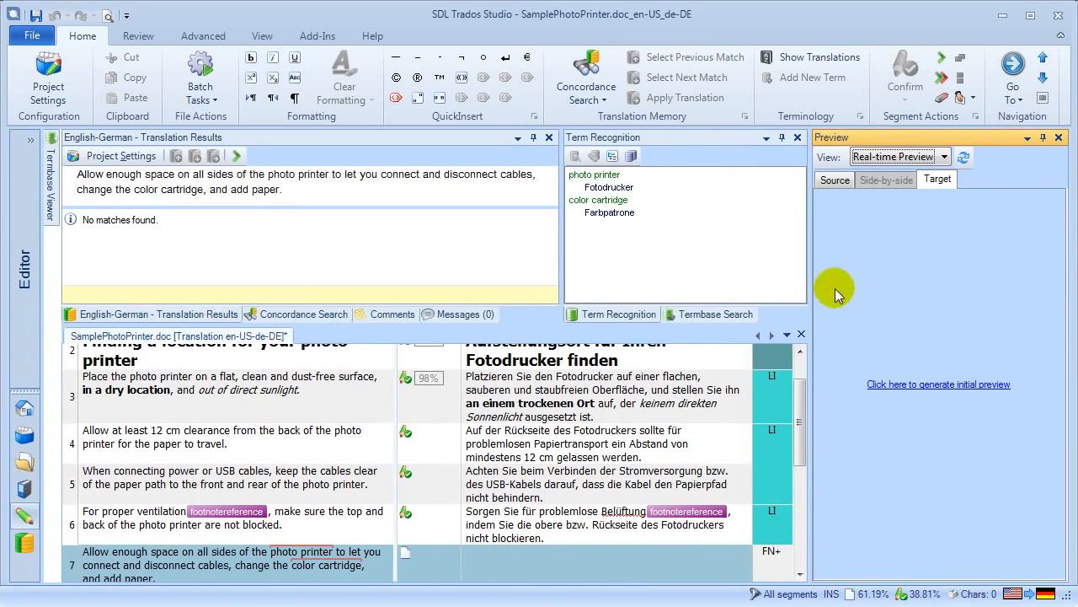
drag(811, 270, 727, 272)
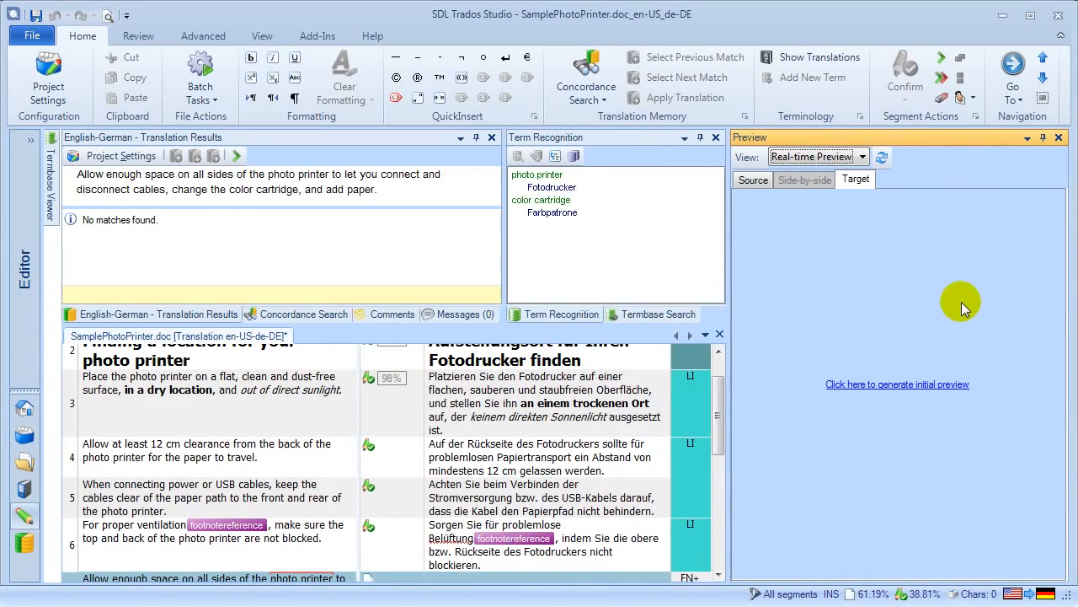
Generate the initial real-time target preview and examine the translated bullets and the footnote reference in it.
scroll(715, 433, down, 3)
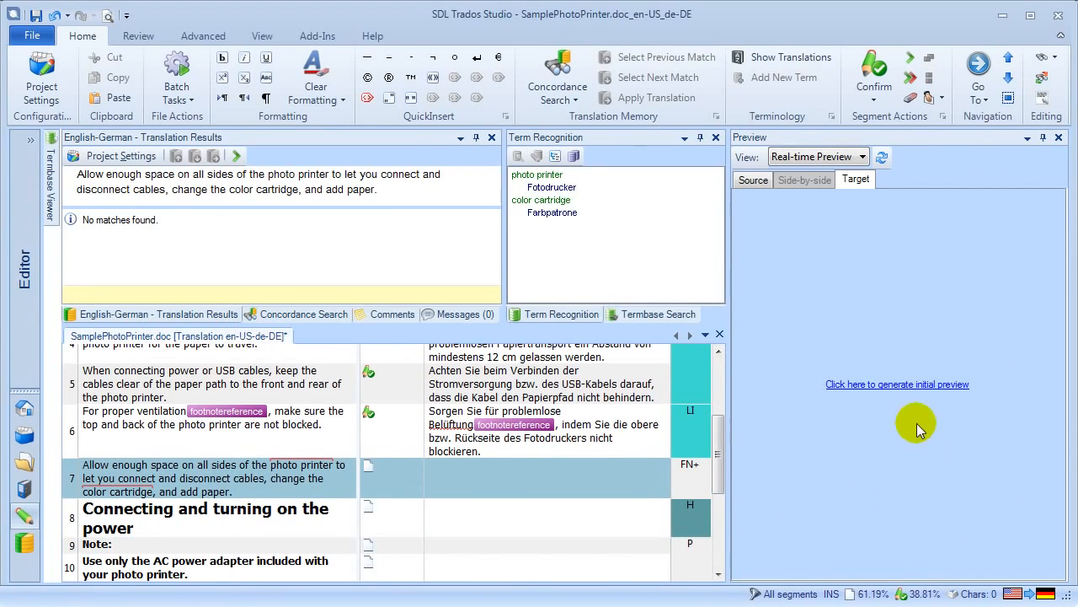
click(914, 389)
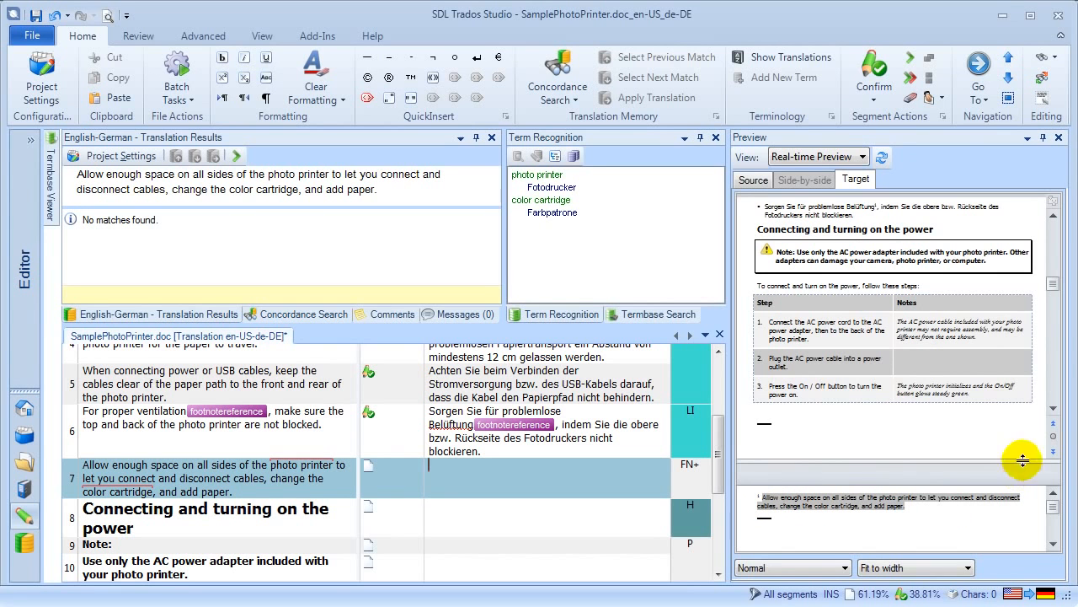
drag(1053, 288, 1055, 261)
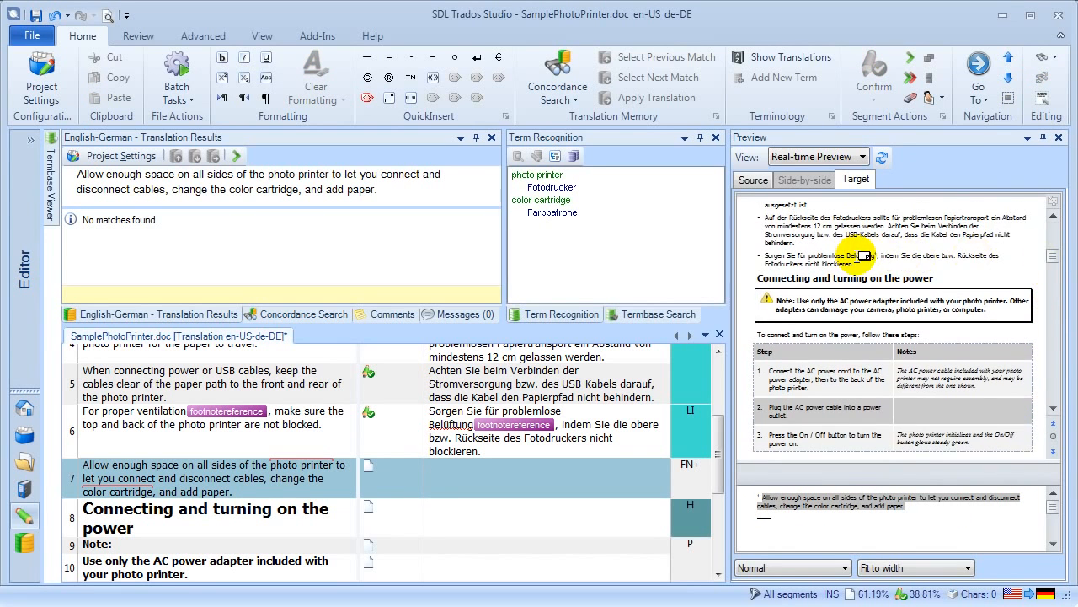
mouse_move(865, 257)
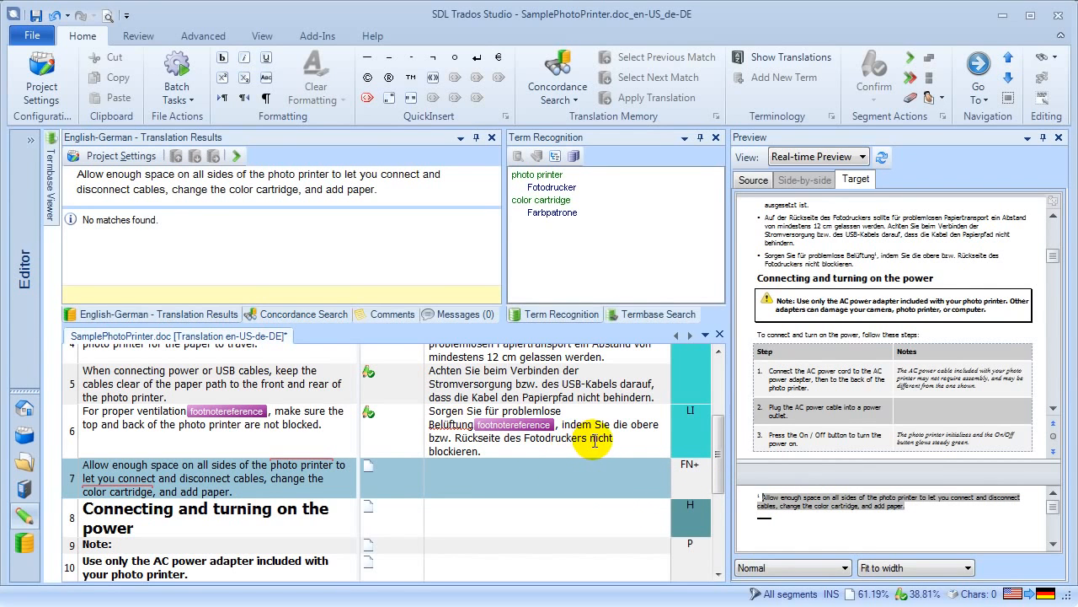
Widen the Preview pane further and set it back to Auto Hide.
drag(729, 284, 676, 286)
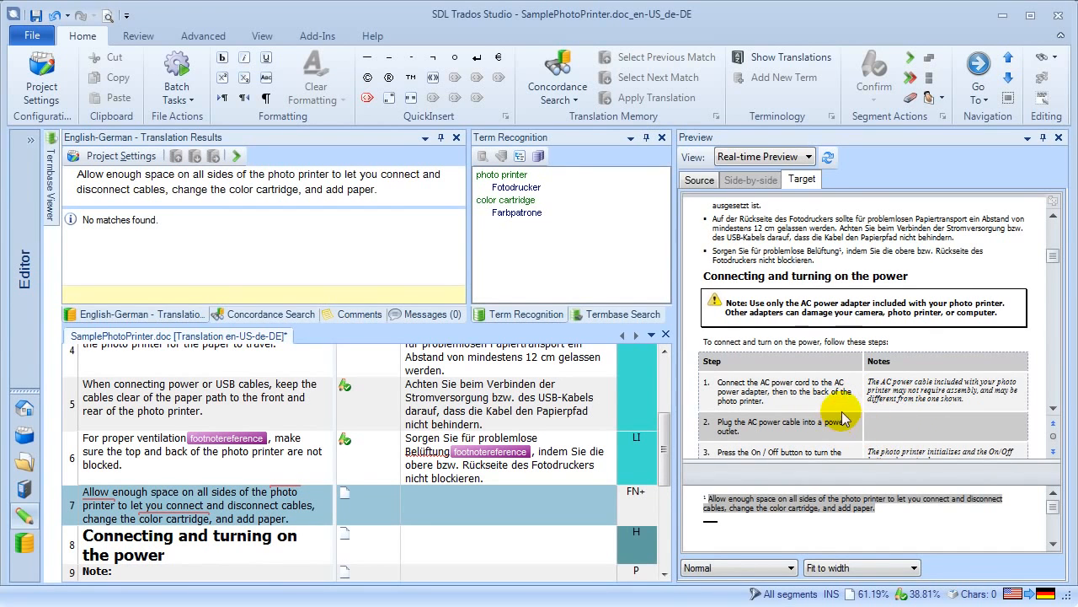
click(1027, 138)
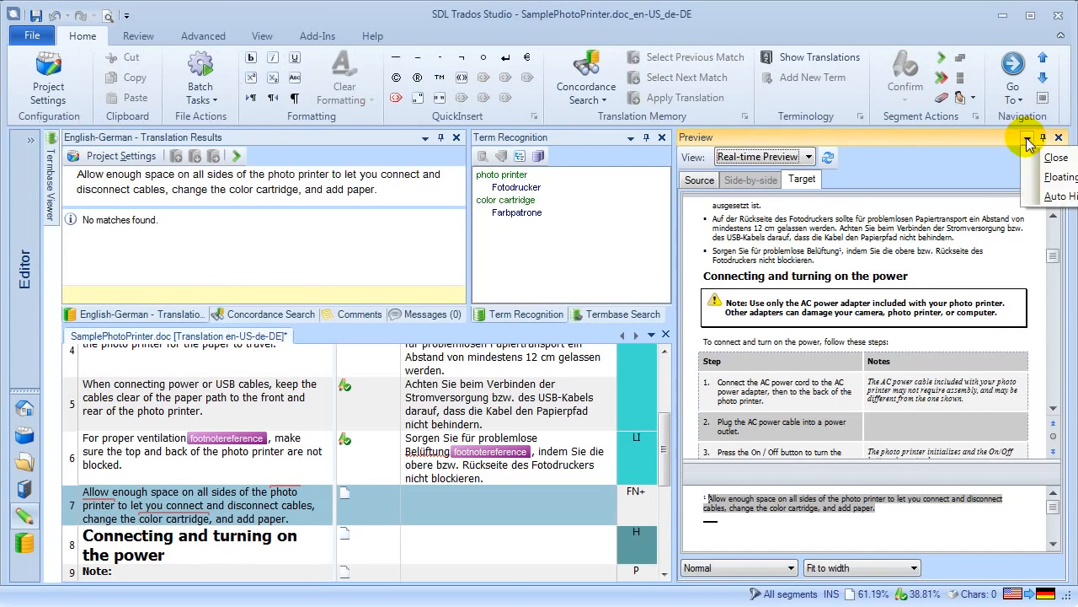
click(1044, 189)
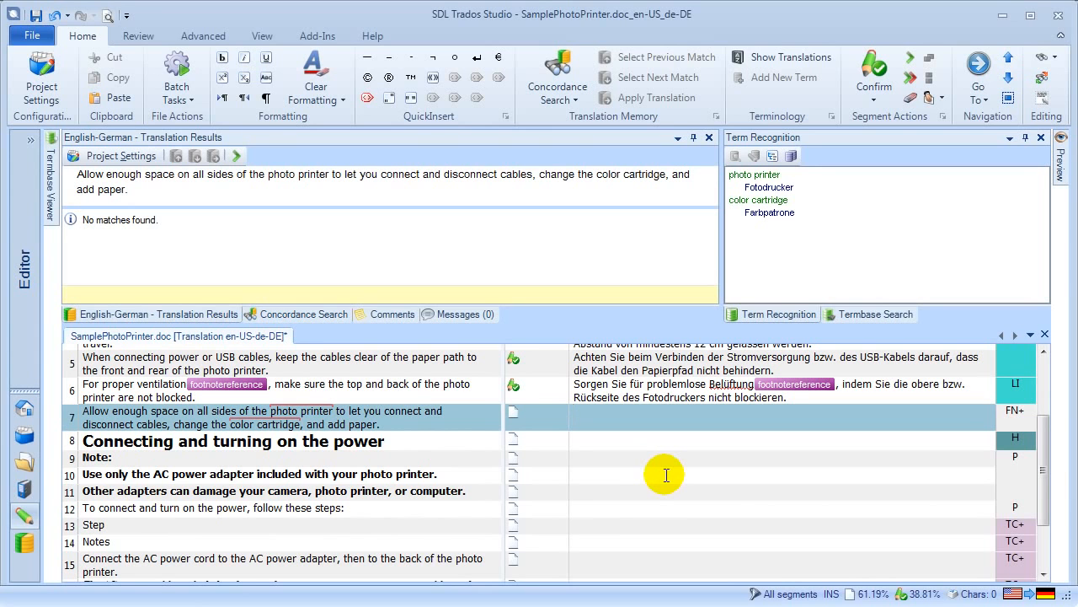
View the translated document in Microsoft Word, check the German bullets and footnote mark, and close the document.
click(109, 19)
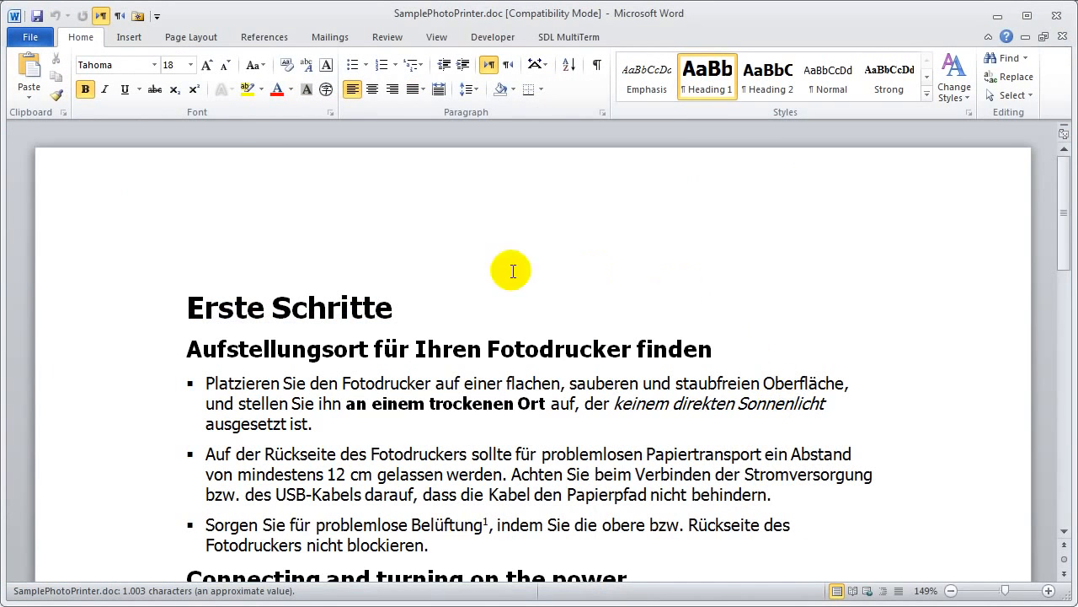
scroll(503, 320, down, 2)
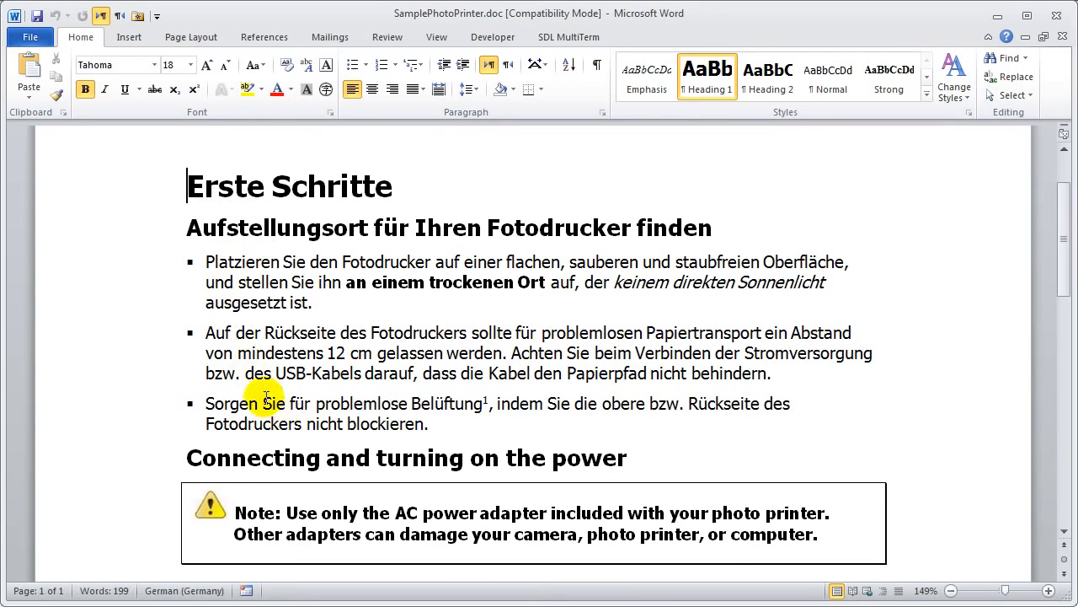
click(436, 425)
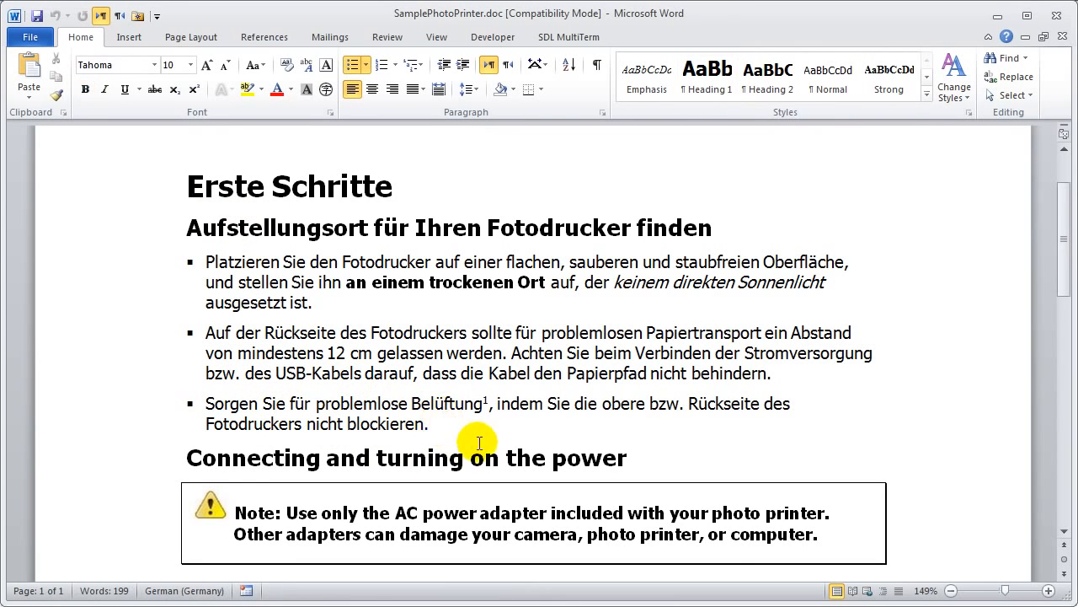
mouse_move(489, 402)
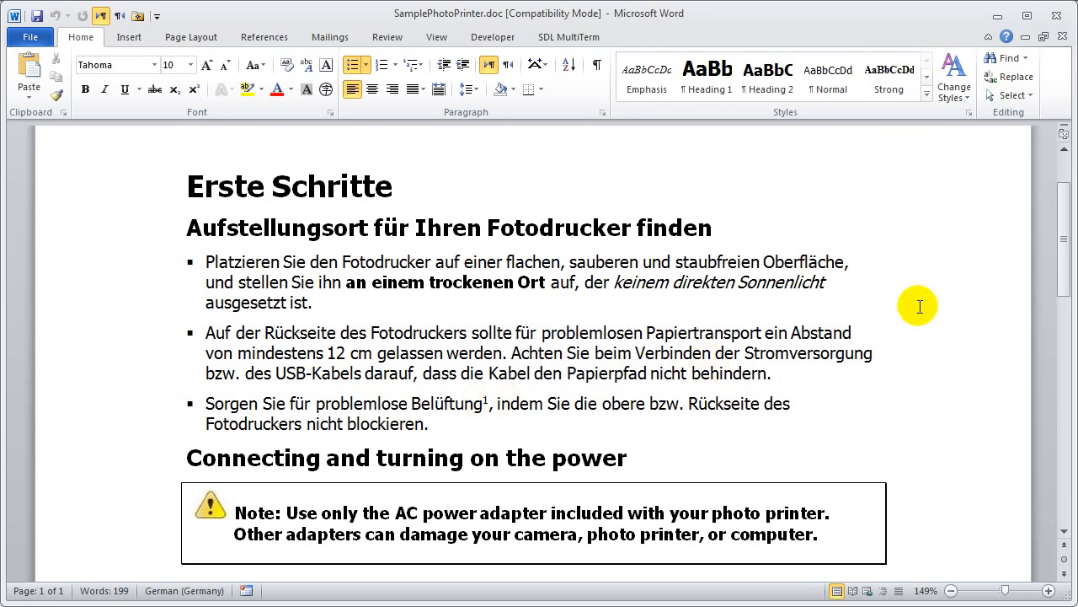
click(1058, 18)
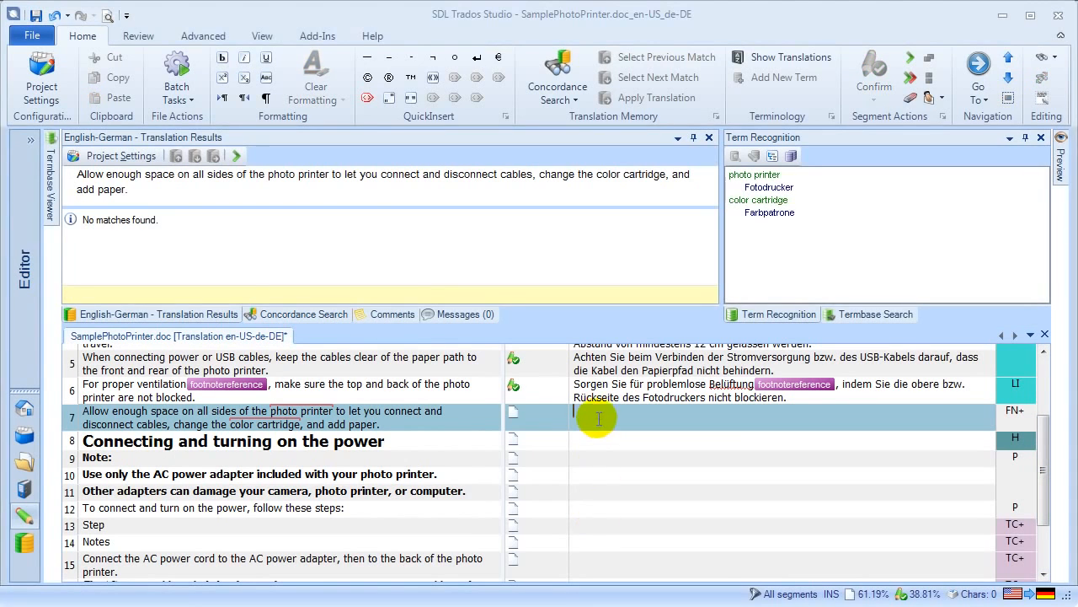
Translate and confirm segment 7: "Lassen Sie genügend Abstand zu allen Seiten des Fotodruckers, damit Sie jederzeit Kabel verbinden und trennen, die Farbpatrone auswechseln bzw. Papier hinzufügen können.".
click(592, 416)
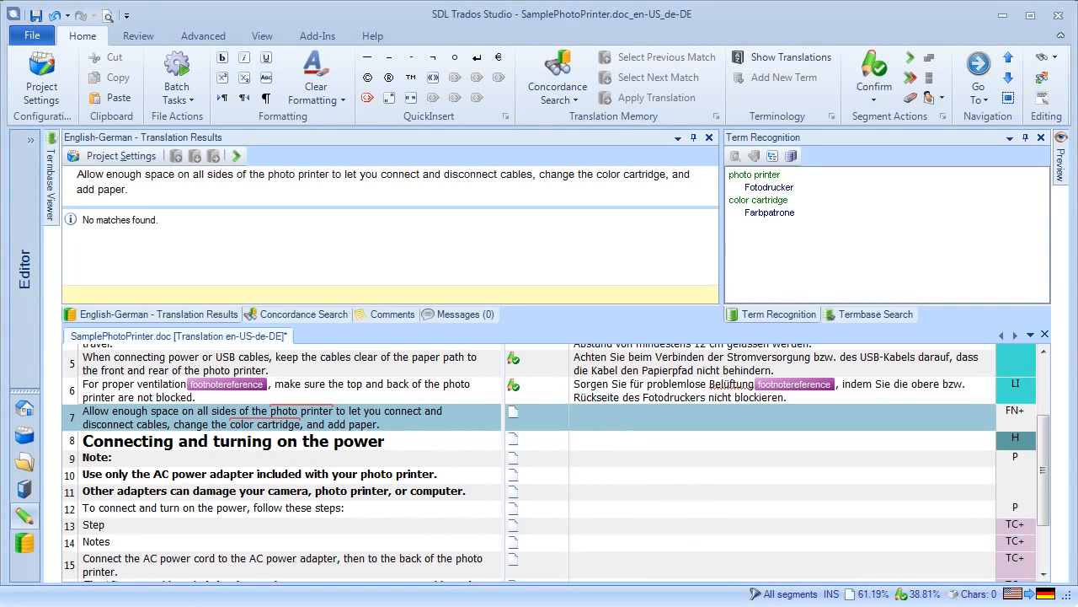
text(Lassen Sie genügend Abstand zu allen Seiten des Fotodruckers, damit Sie jederzeit Kabel verbinden und trennen, die Farbpatrone auswechseln bzw. Papier hinzufügen können.)
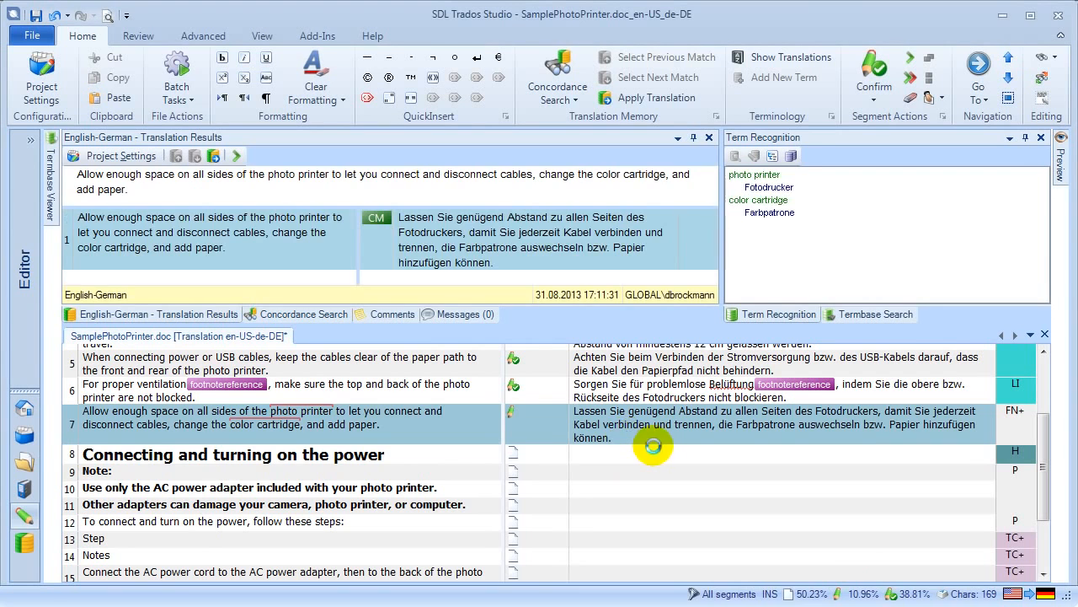
key(ctrl+Return)
Translate the heading in segment 8 as "Verbinden und Anschließen" and confirm the segment.
text(Verbinden und Anschließen)
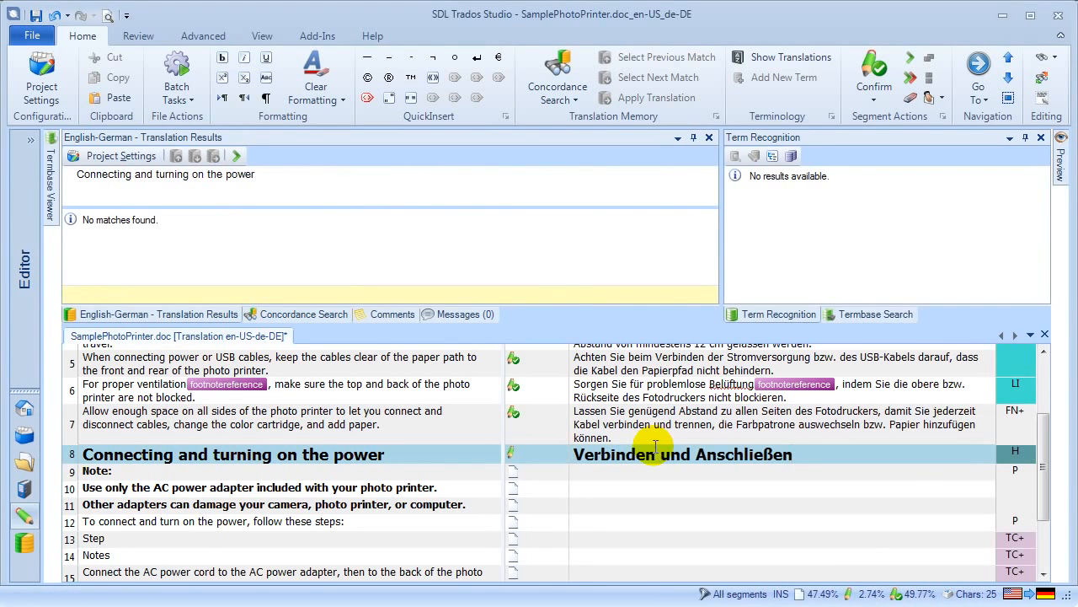
key(ctrl+Return)
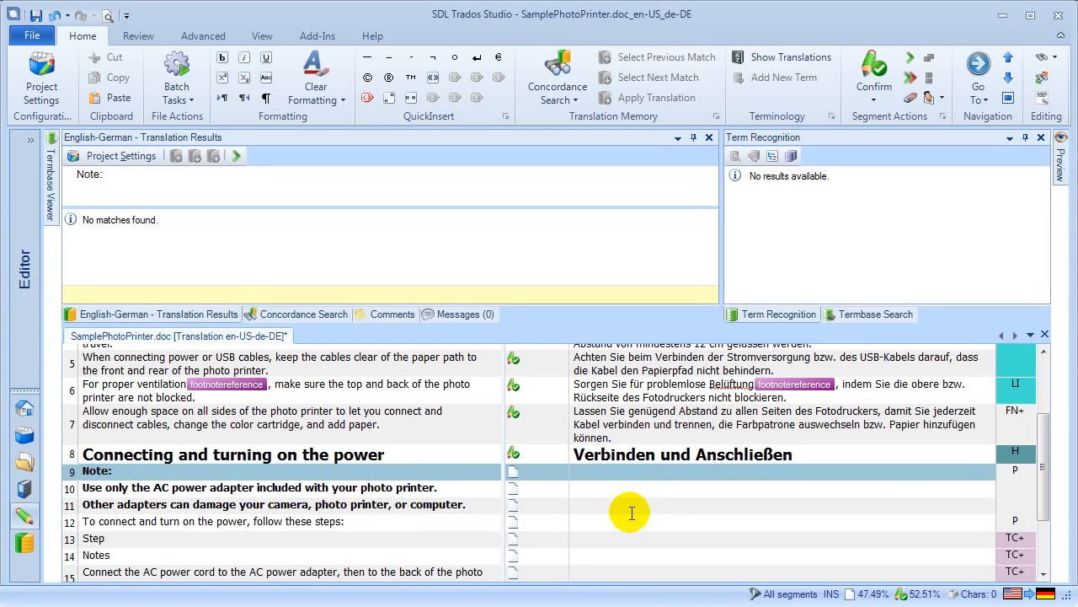
Open the AutoSuggest Dictionaries page for the English (United States)->German (Germany) language pair in the project settings.
click(38, 85)
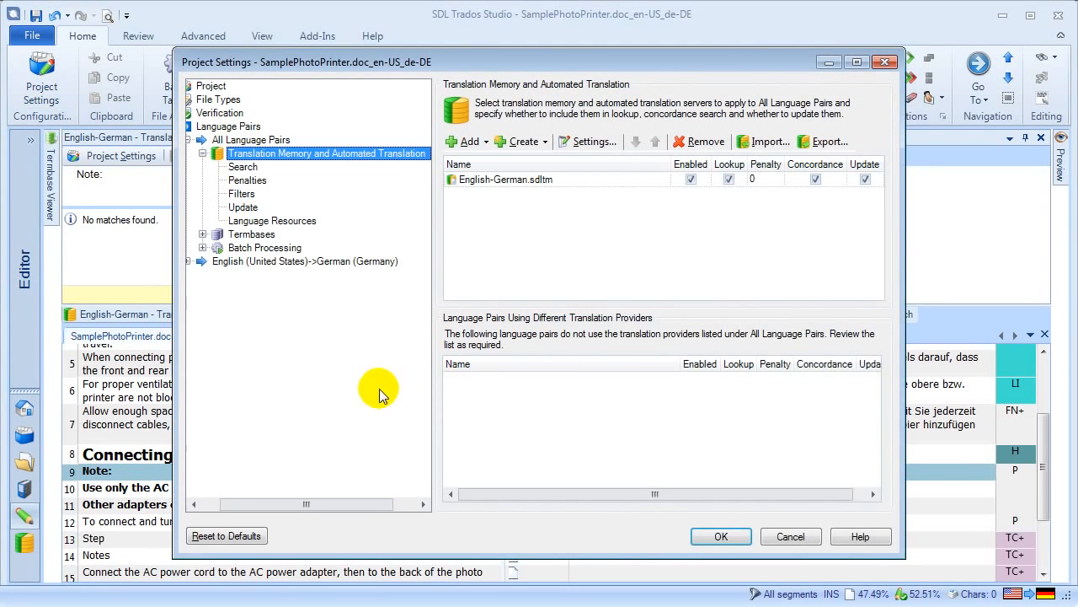
click(193, 504)
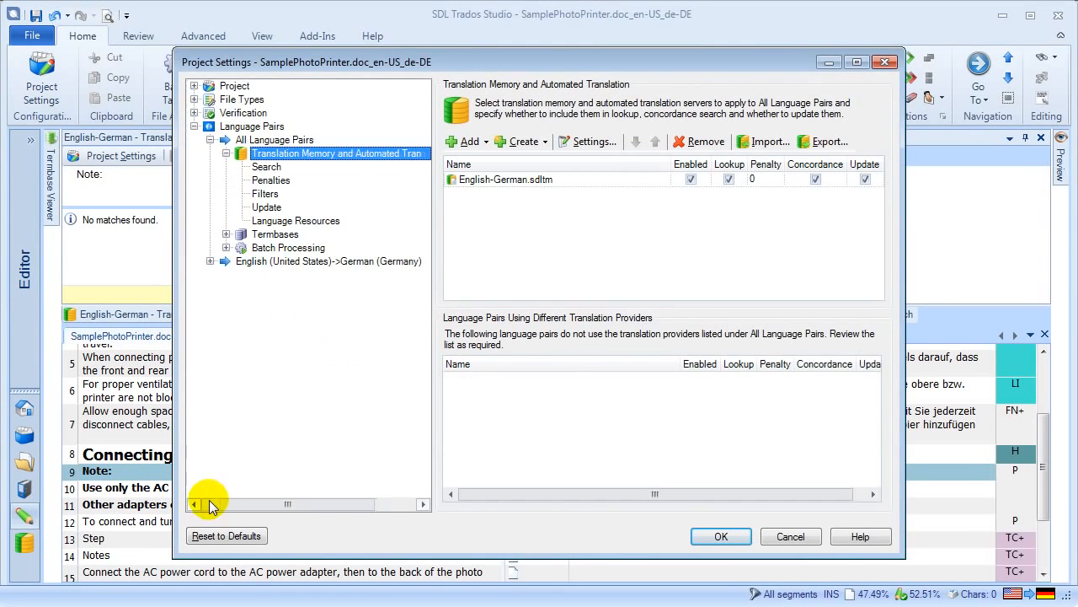
click(371, 261)
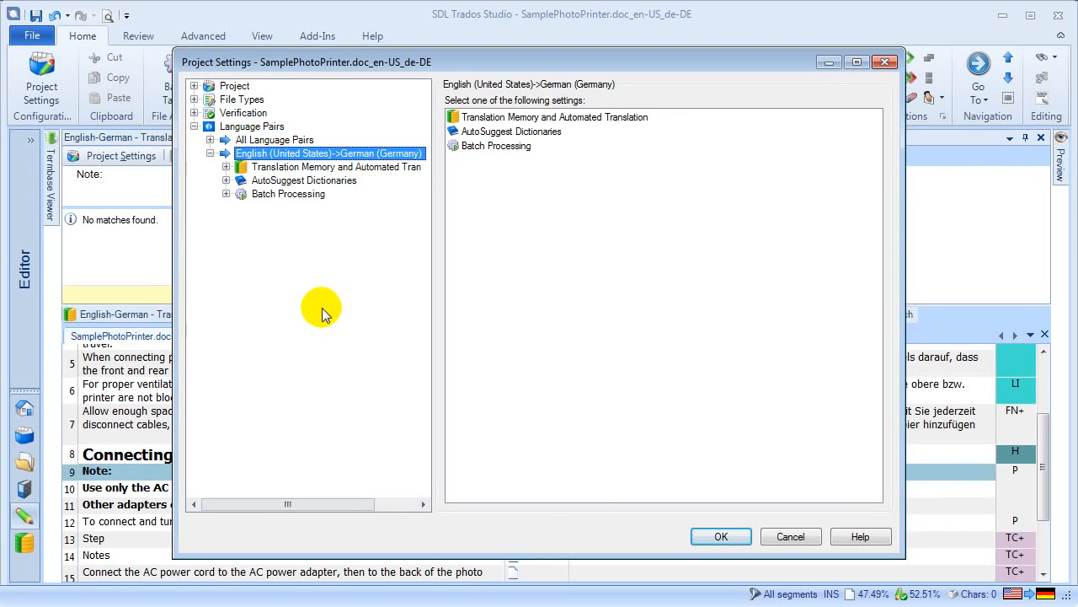
click(286, 184)
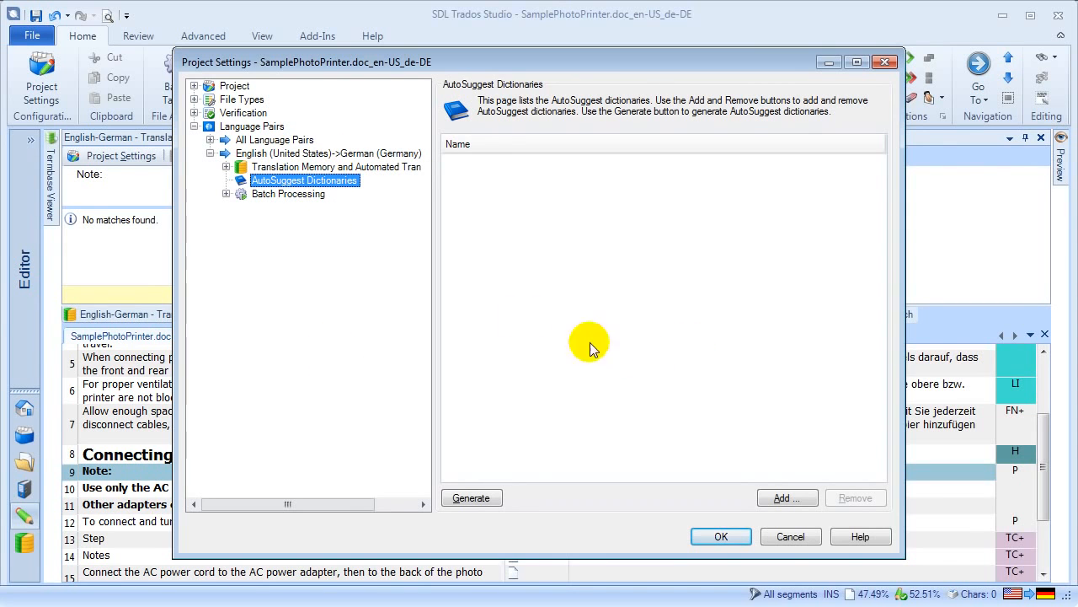
Add the AutoSuggest dictionary AutoSuggest_EN-US_DE-DE.bpm from Material > SingleDocument > AutoSuggest and accept the project settings.
click(782, 498)
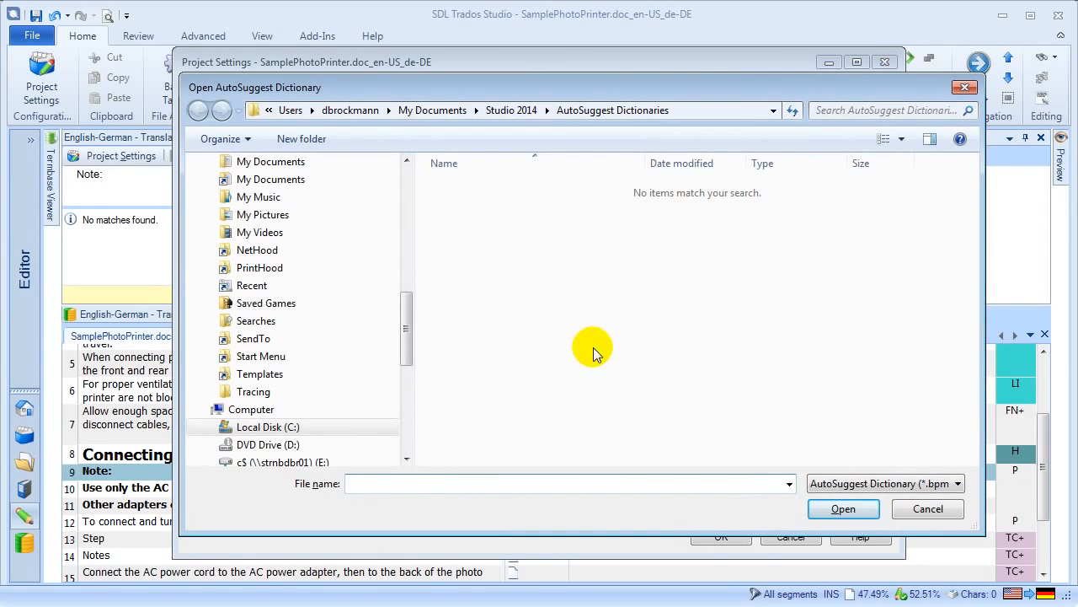
click(410, 185)
click(410, 186)
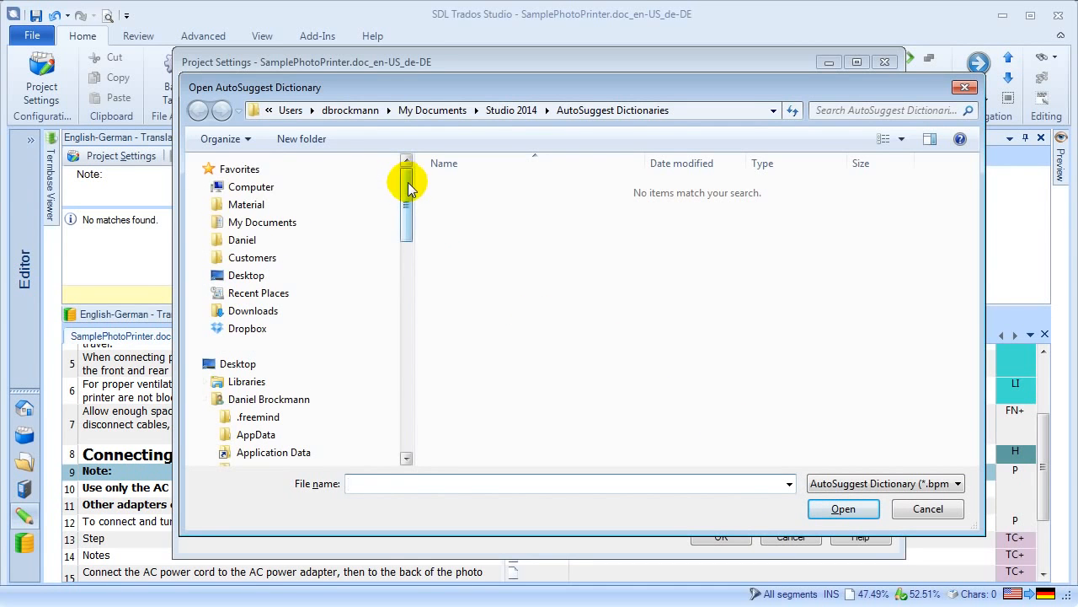
click(244, 205)
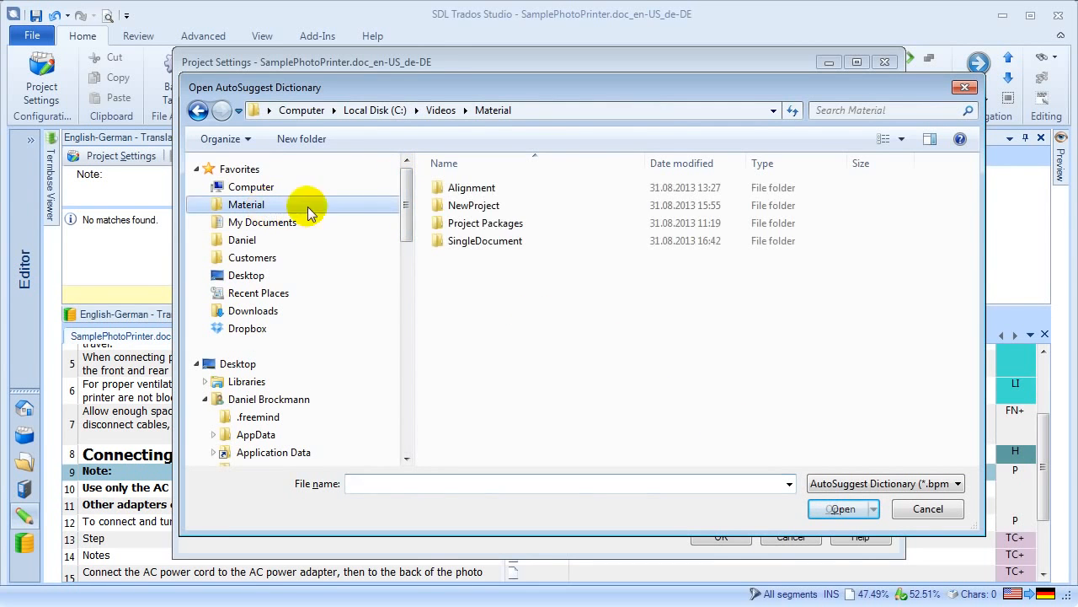
double_click(515, 242)
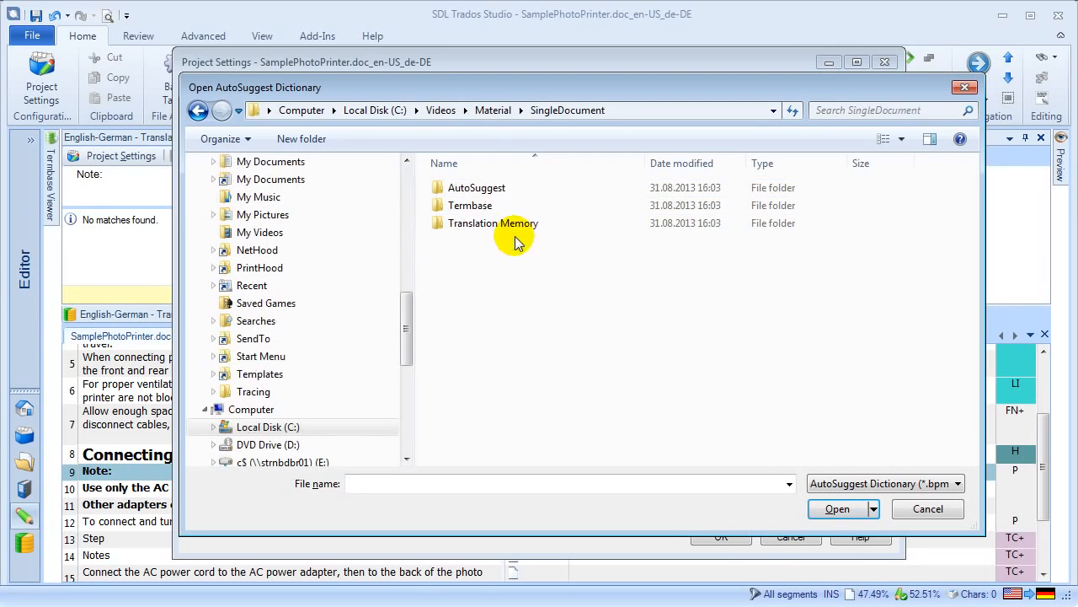
double_click(505, 189)
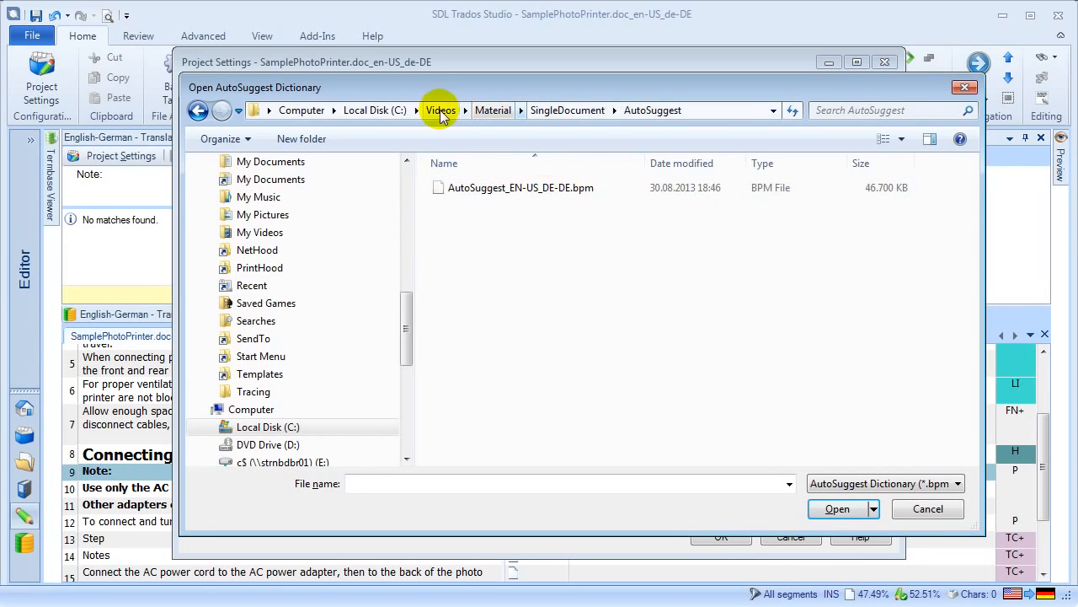
click(516, 193)
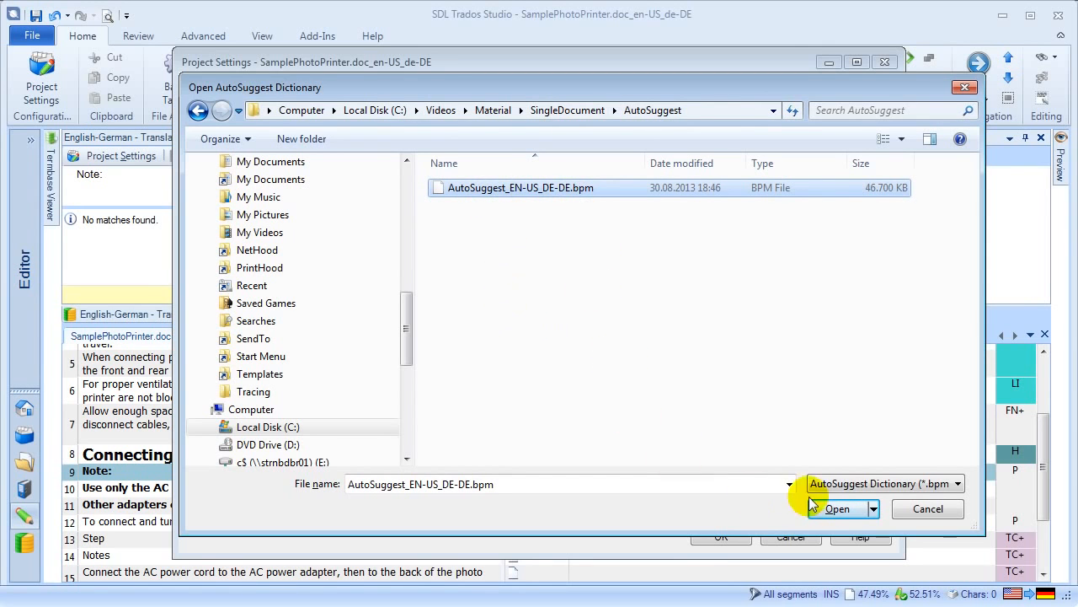
click(840, 508)
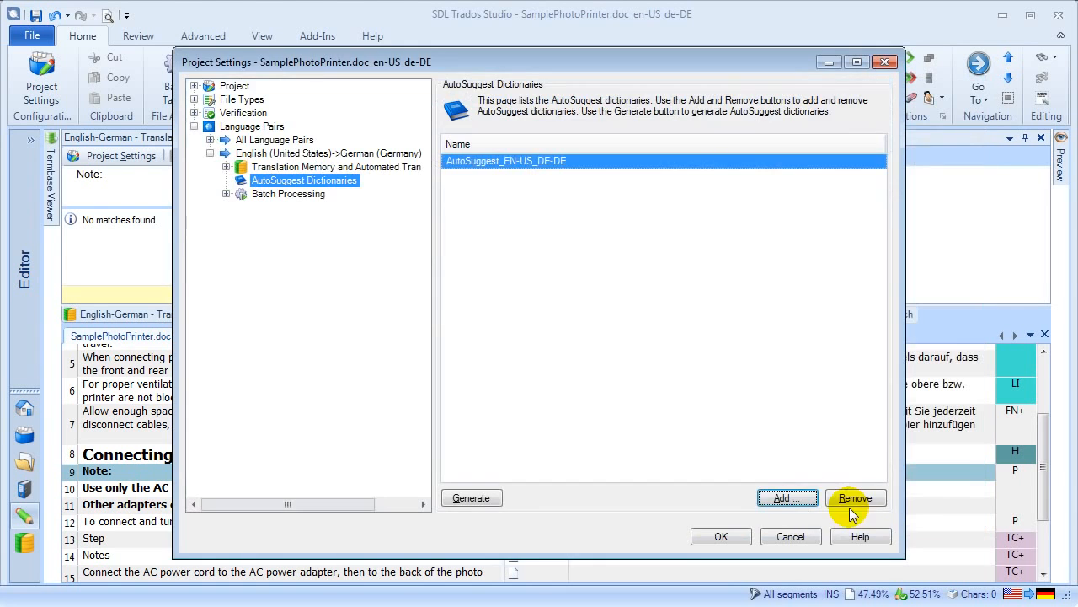
click(721, 536)
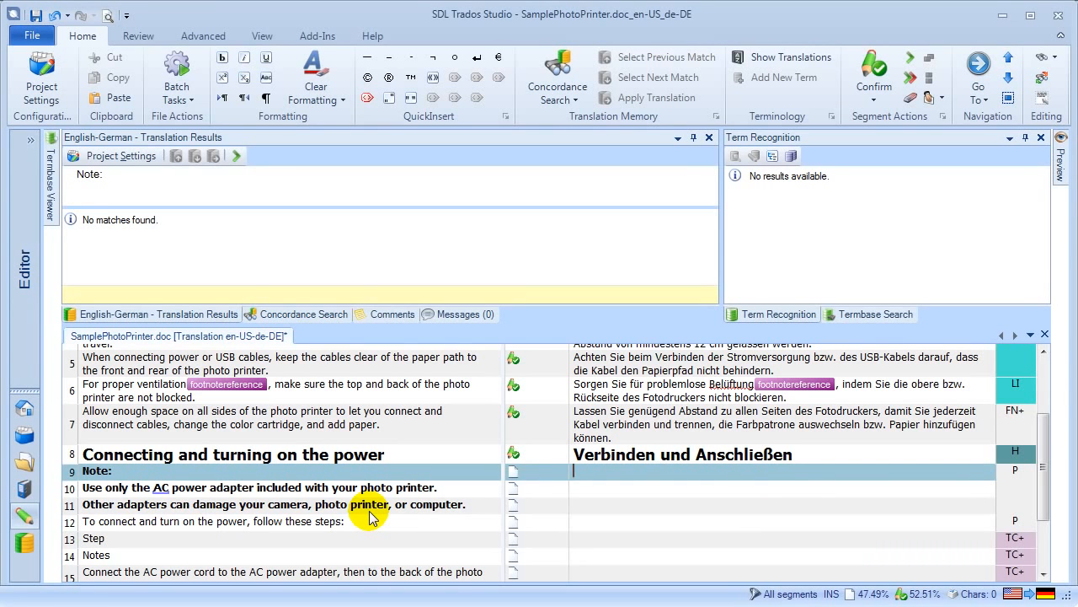
Translate segment 9 as "Hinweis:", accepting the AutoSuggest proposal for the word, and confirm the segment.
text(H)
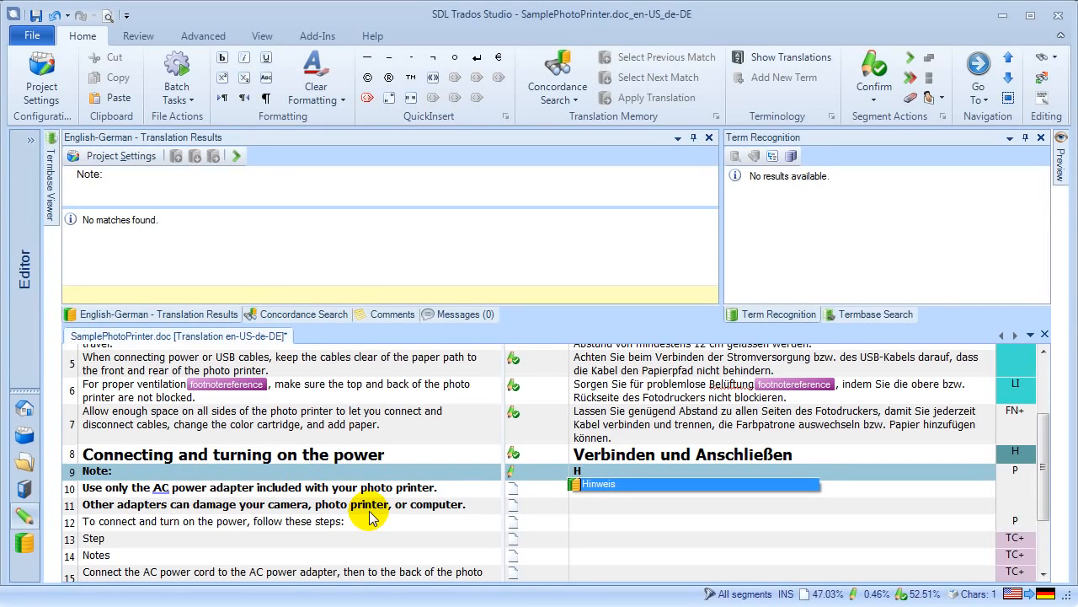
key(Return)
text(:)
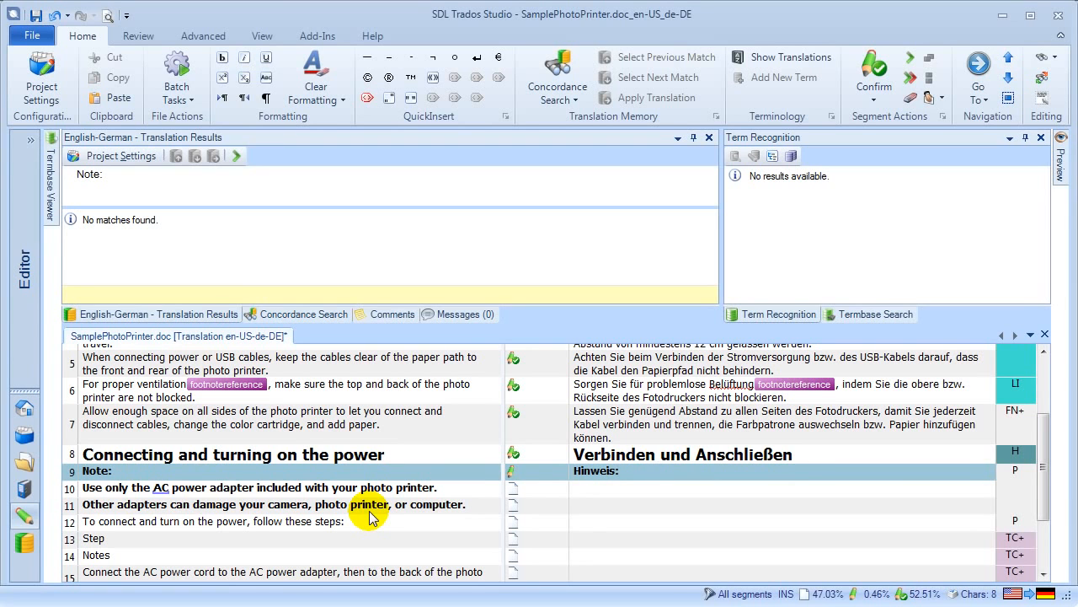
key(ctrl+Return)
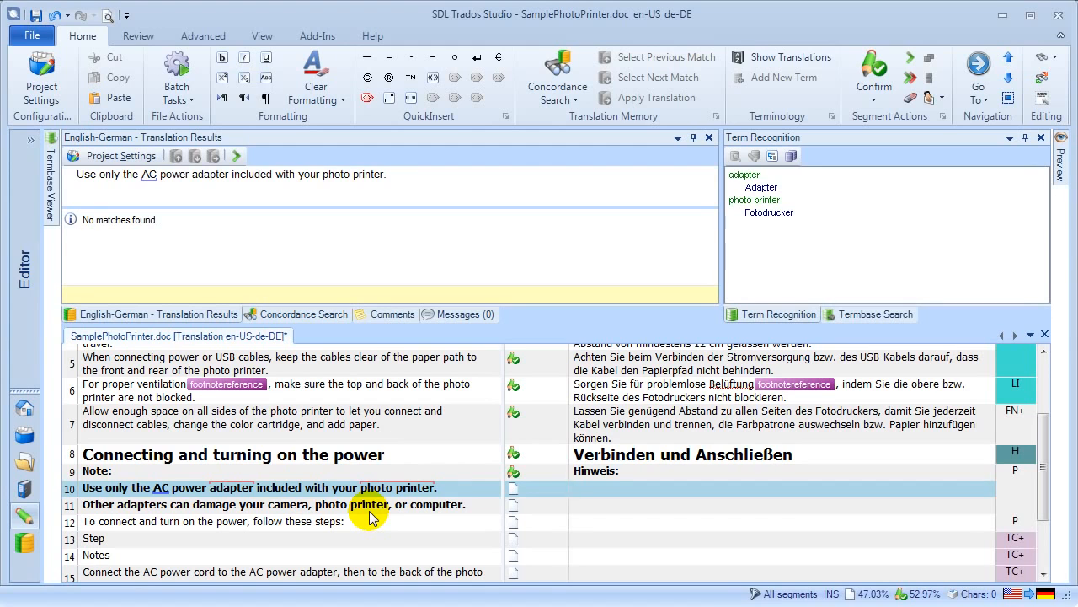
Begin the segment 10 translation with "Verwenden Sie ausschließlich das Netzteil", accepting the AutoSuggest proposals Verwenden and Netzteil.
text(V)
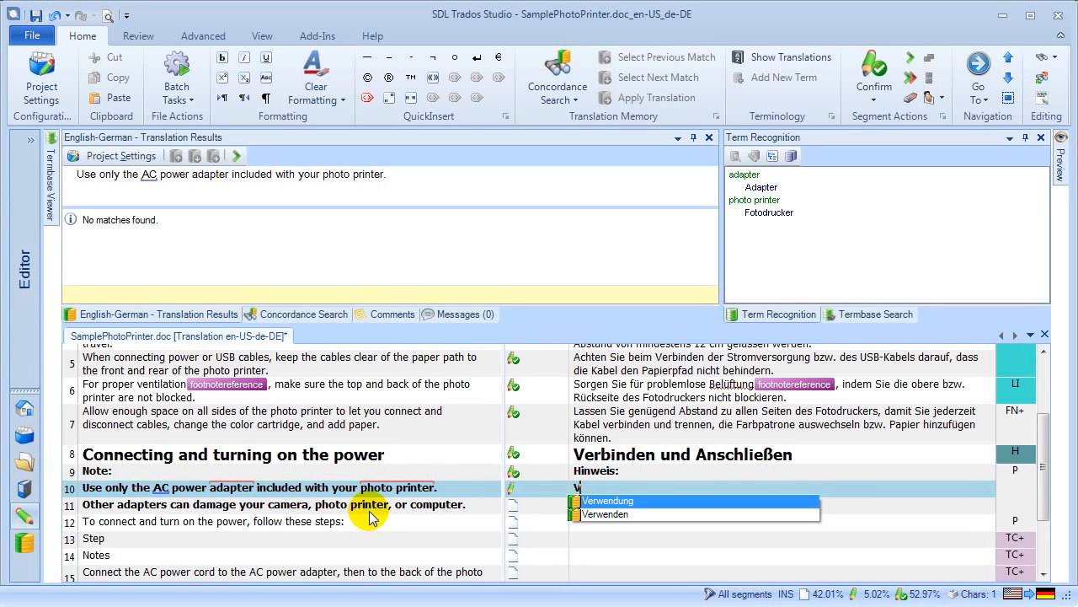
key(Down)
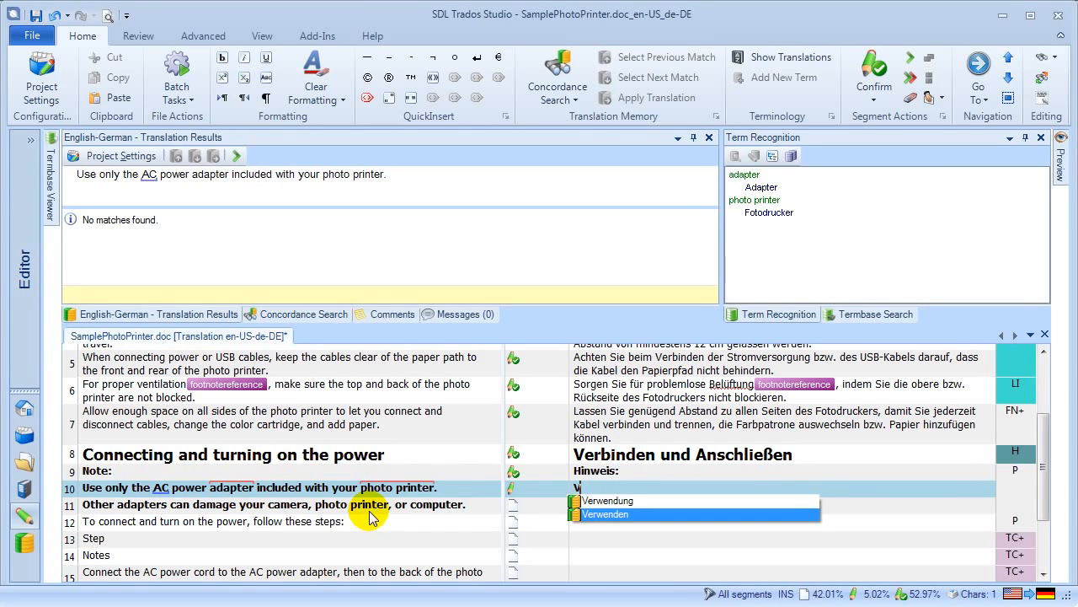
key(Return)
text(S)
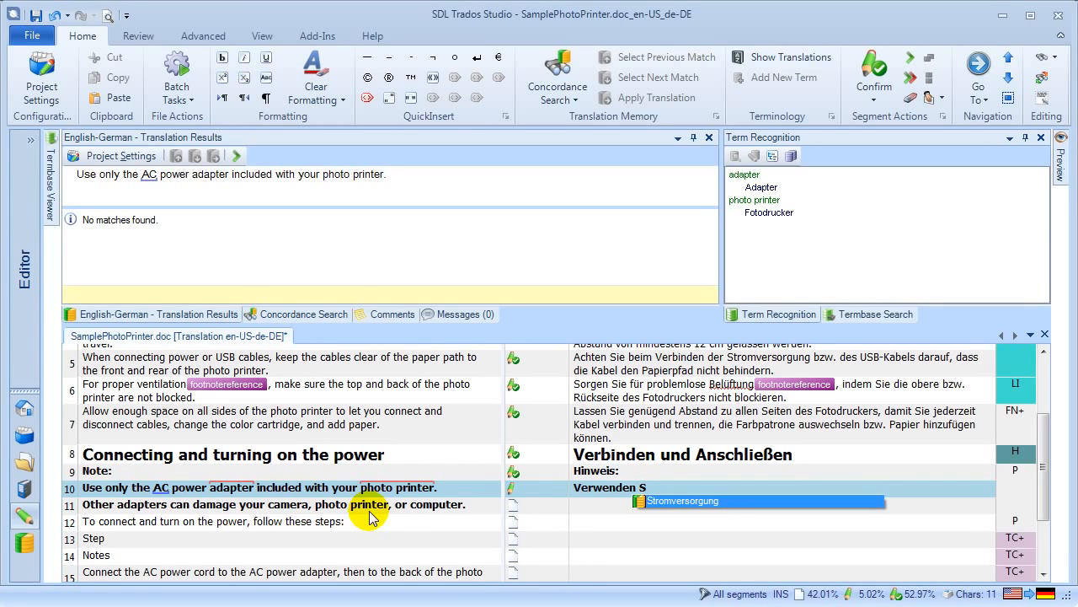
text(ie)
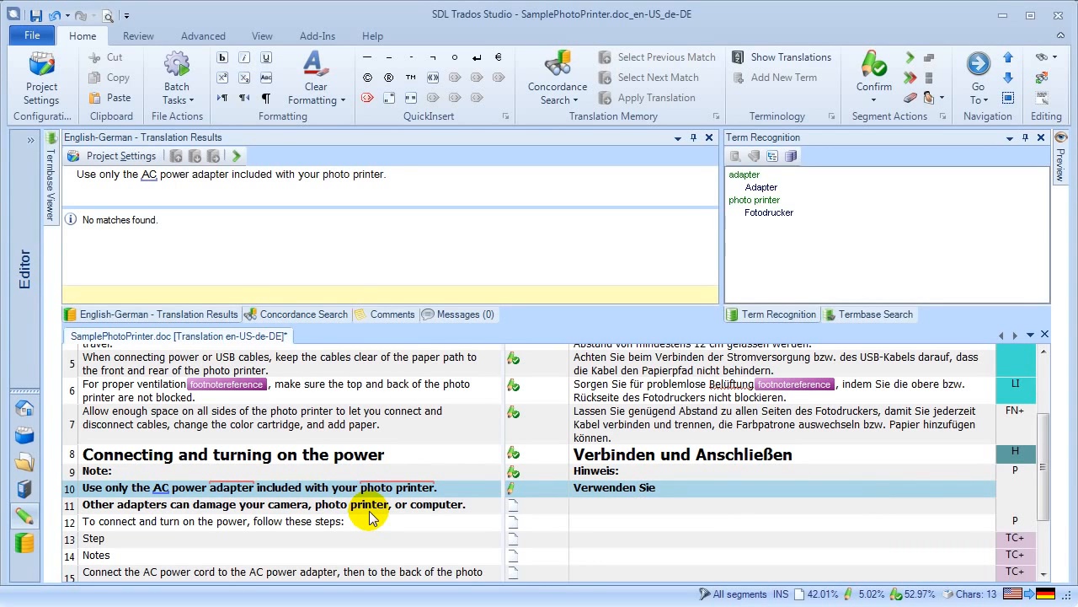
text( ausschließlich das N)
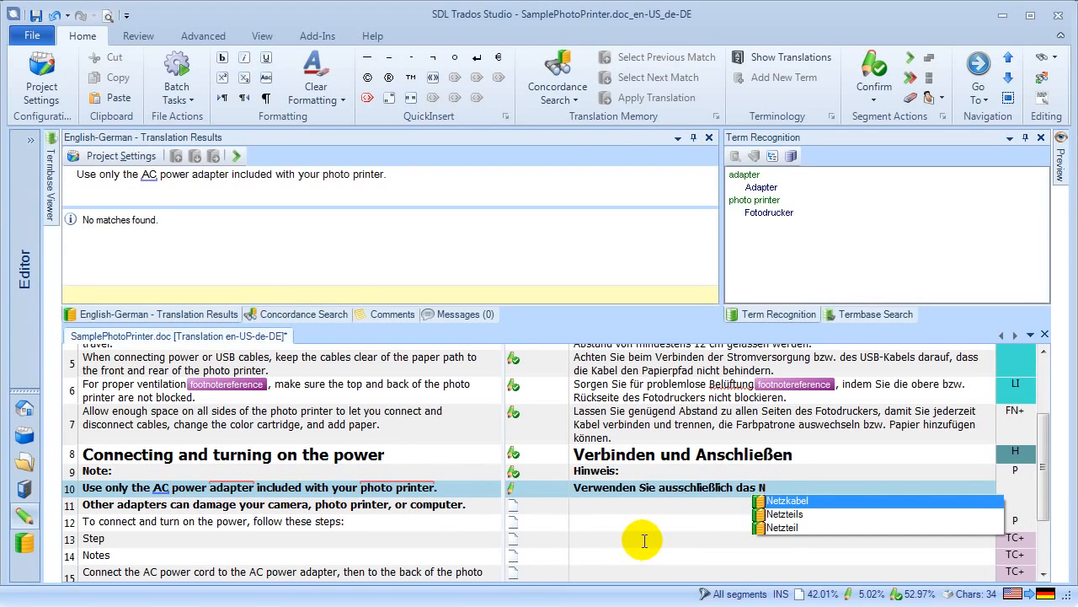
key(Down)
key(Down)
key(Return)
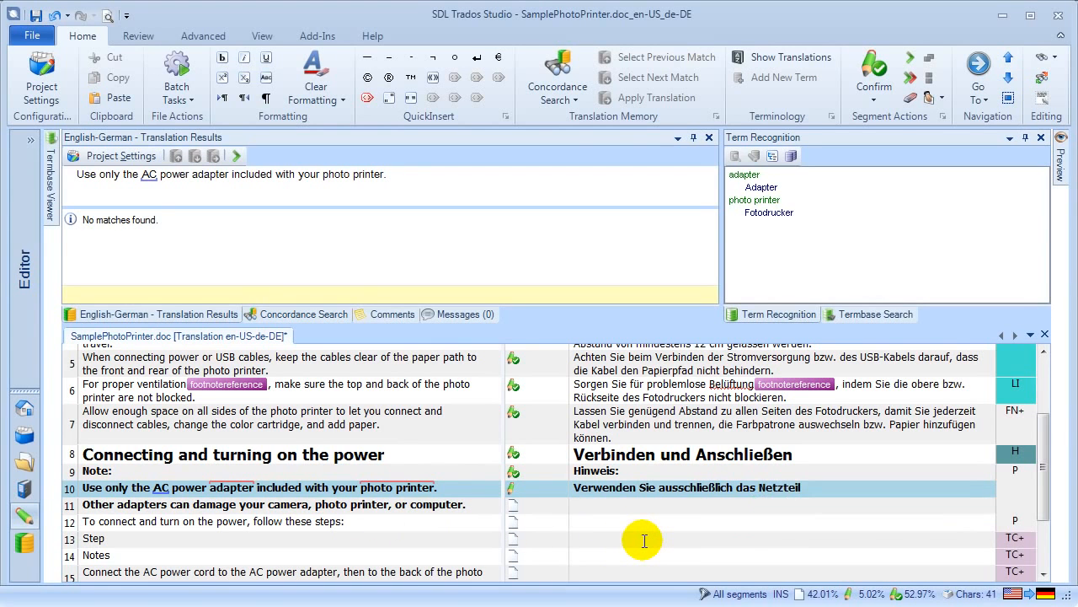
Complete segment 10 with ", das im Lieferumfang des Druckers enthalten ist." using AutoSuggest proposals, confirm it, and return to it to view its match.
text(, das im L)
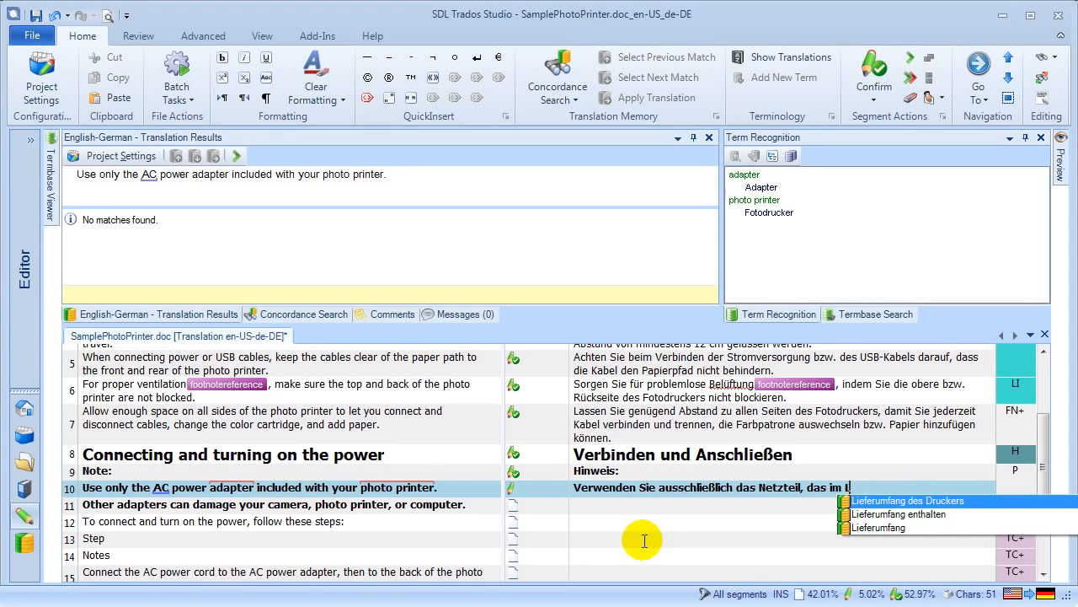
key(Return)
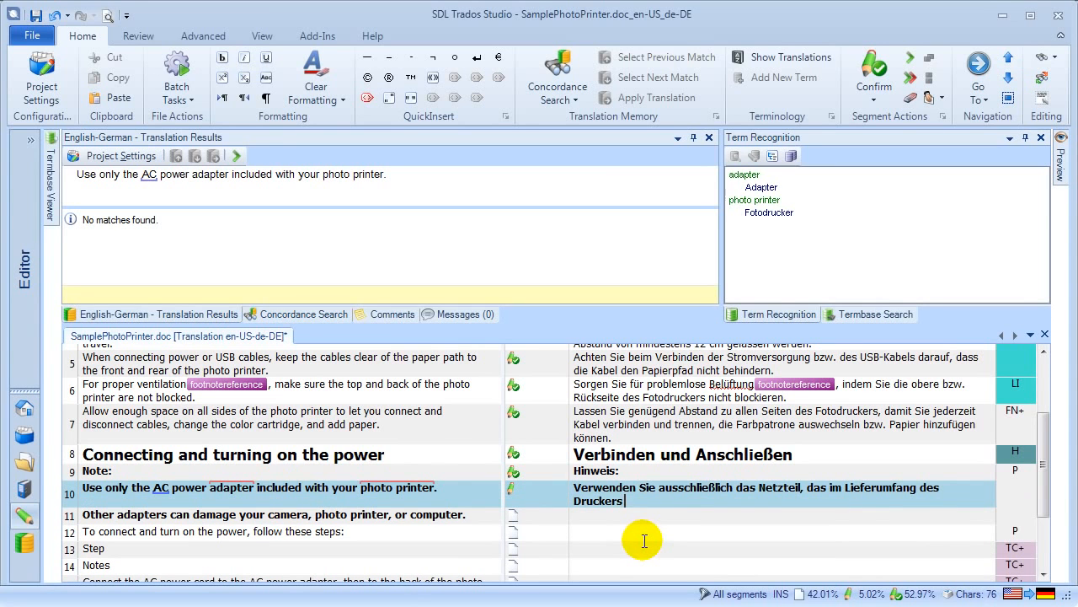
text(e)
key(Return)
text(ist.)
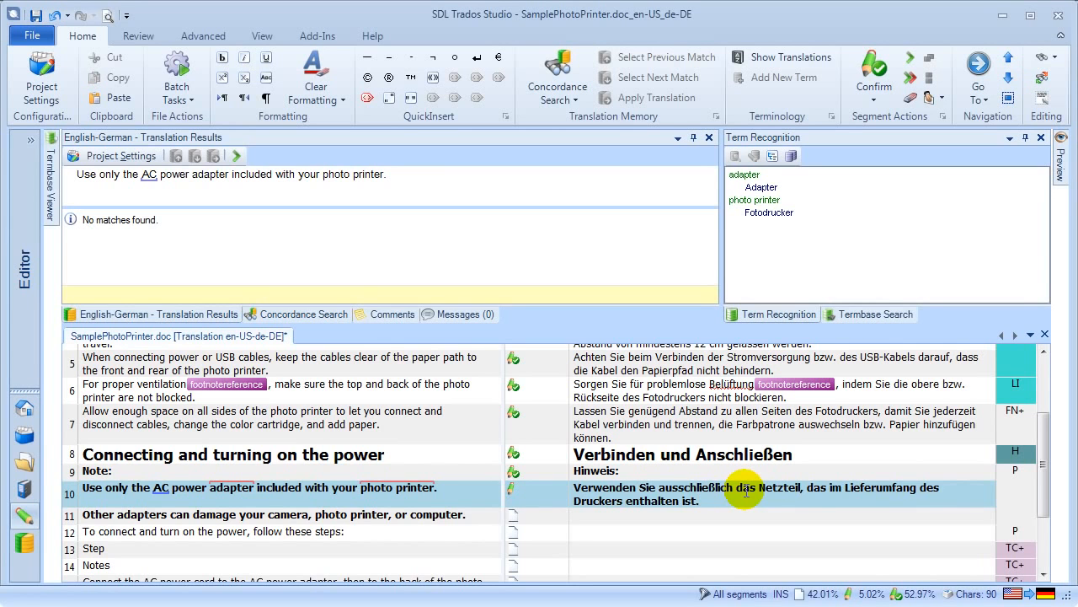
key(ctrl+Return)
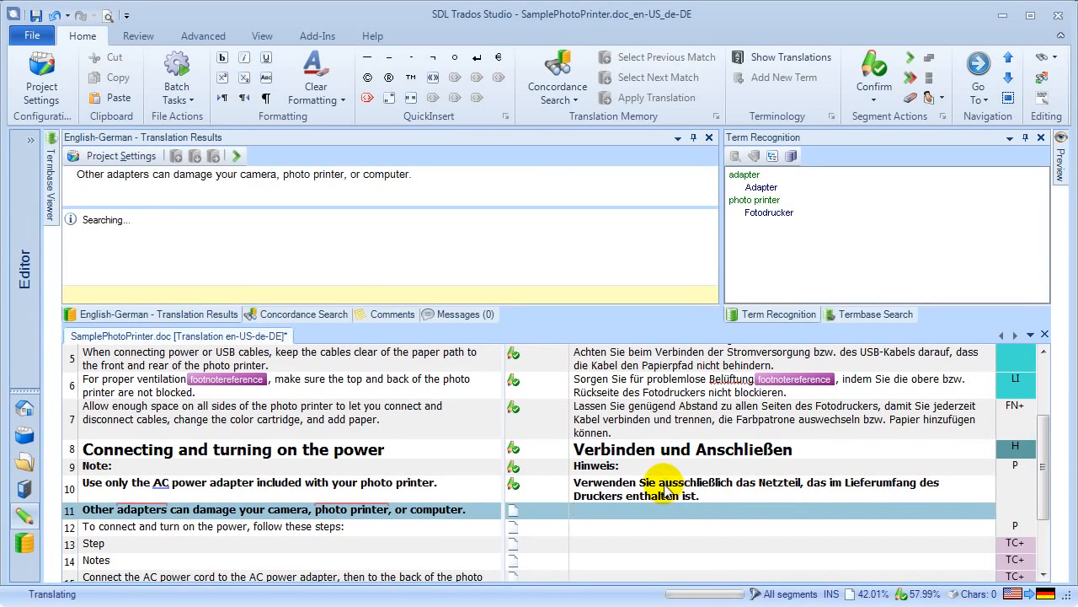
click(669, 485)
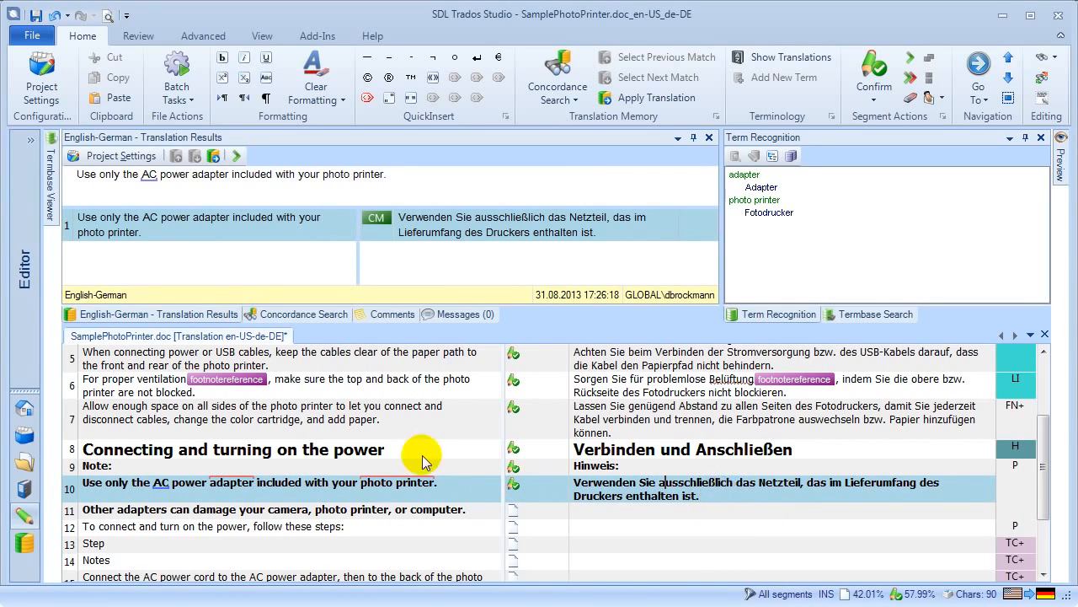
Save the translation as SamplePhotoPrinter.doc_en-US_de-DE.sdlxliff in C:\Videos\Translate Single Document and close the document.
click(29, 37)
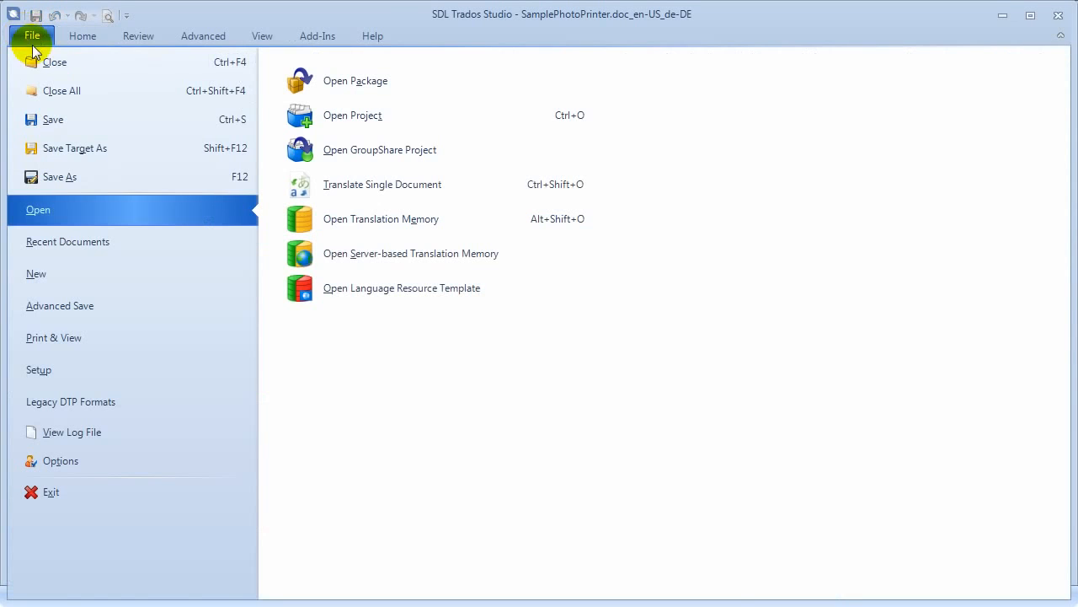
click(84, 117)
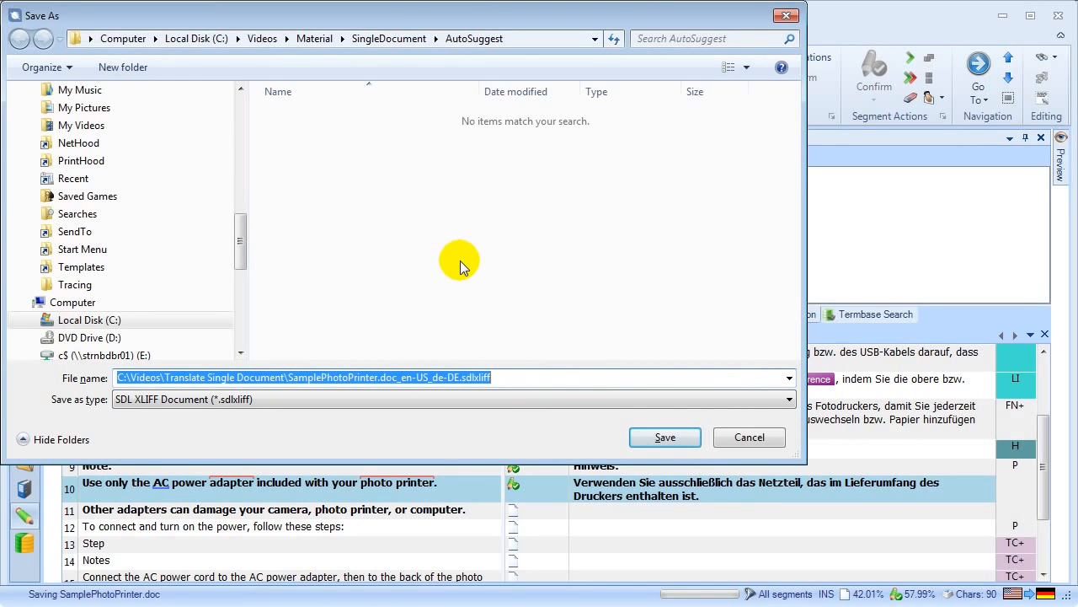
click(665, 436)
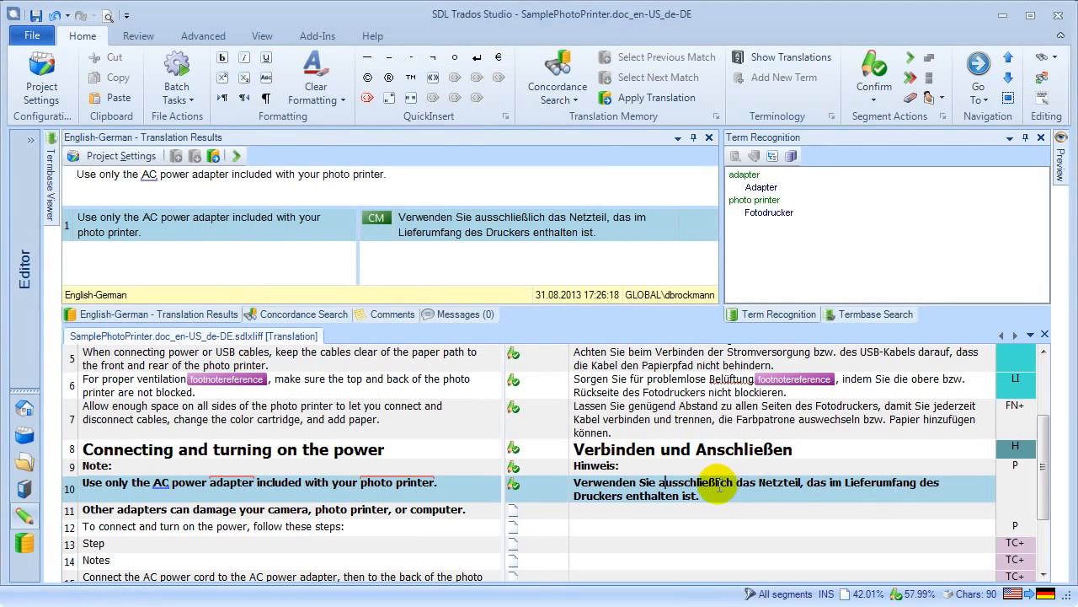
click(1045, 335)
Reopen the single-file project SamplePhotoPrinter.doc_en-US_de-DE from the projects list and open its SDLXLIFF file for translation.
click(181, 157)
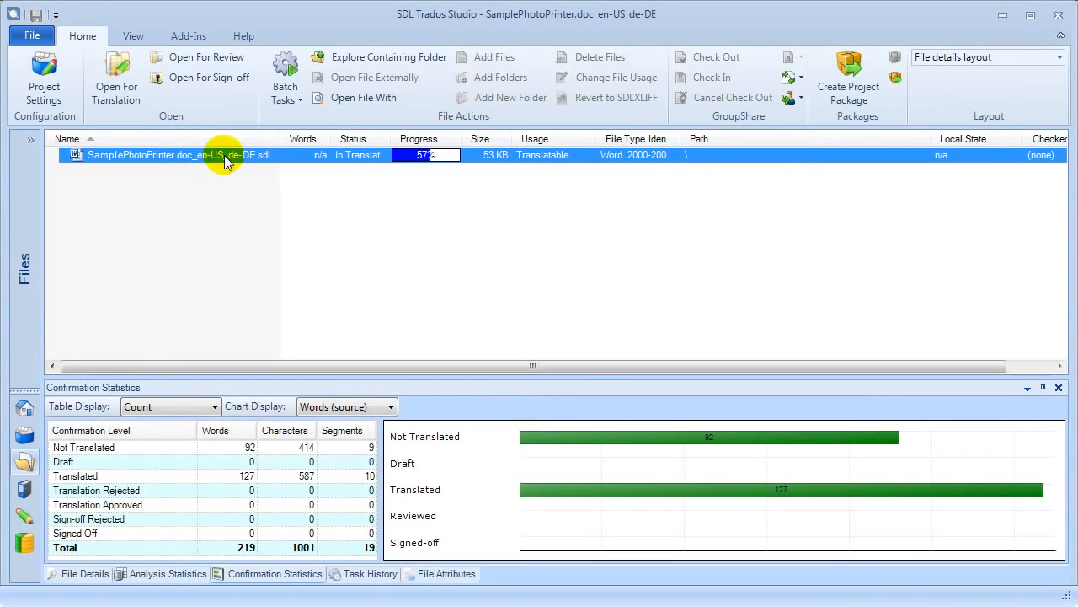
click(29, 140)
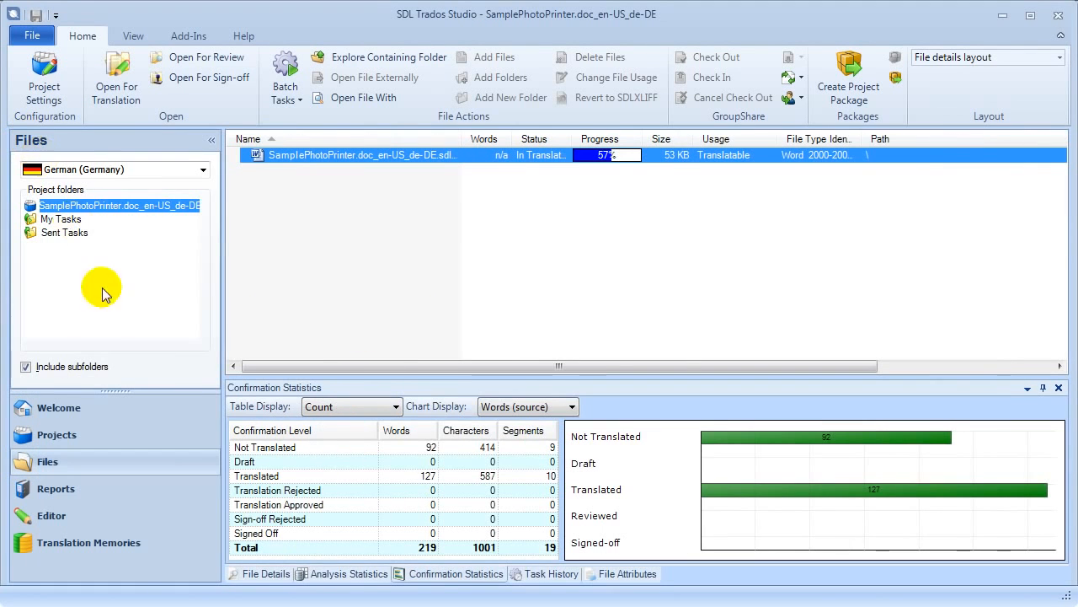
click(71, 437)
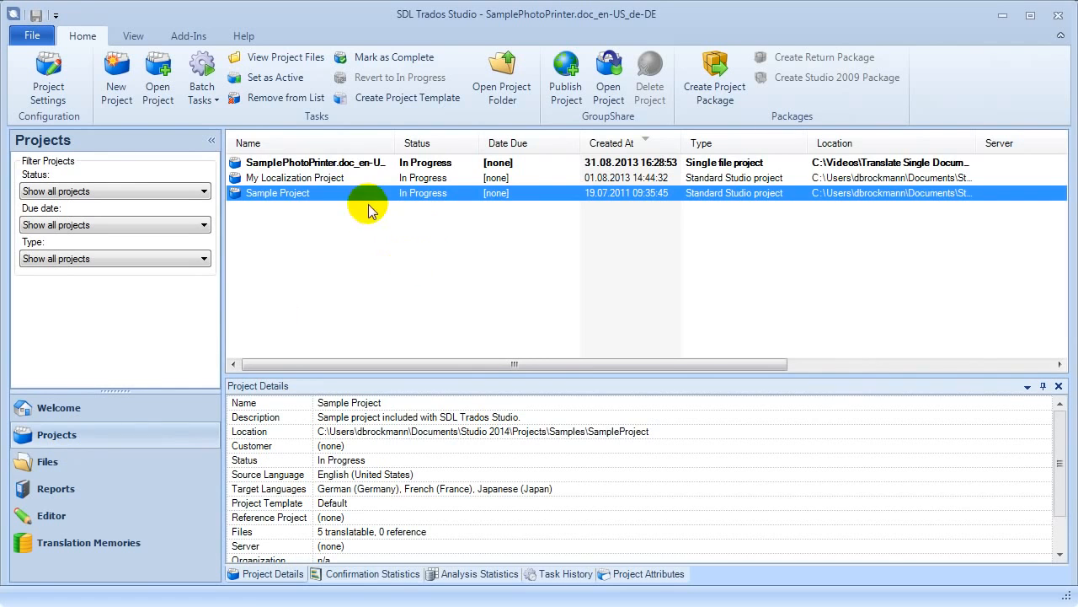
click(362, 162)
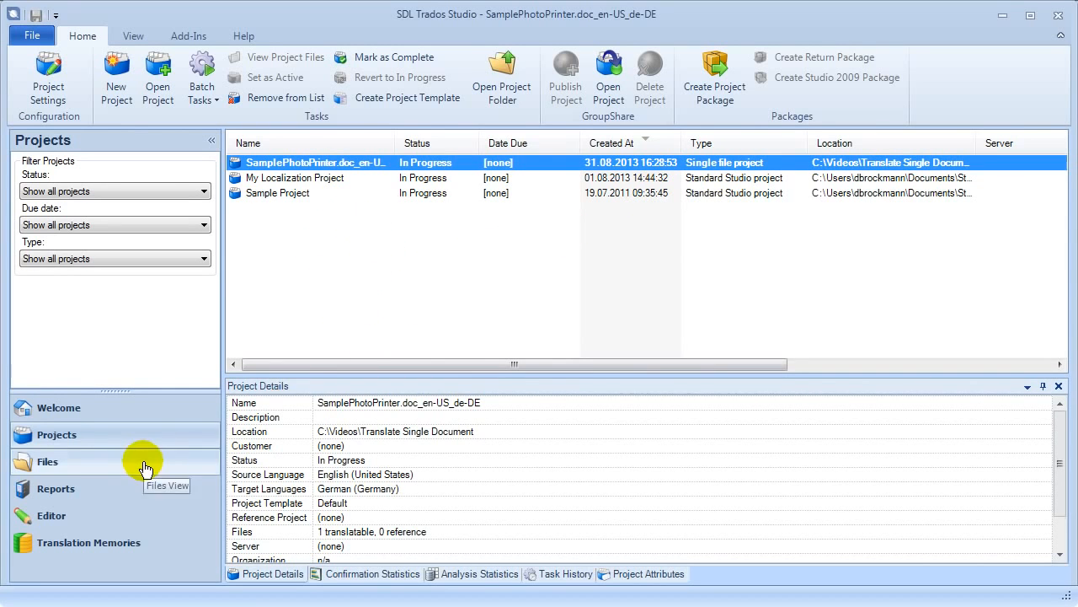
double_click(346, 163)
double_click(372, 157)
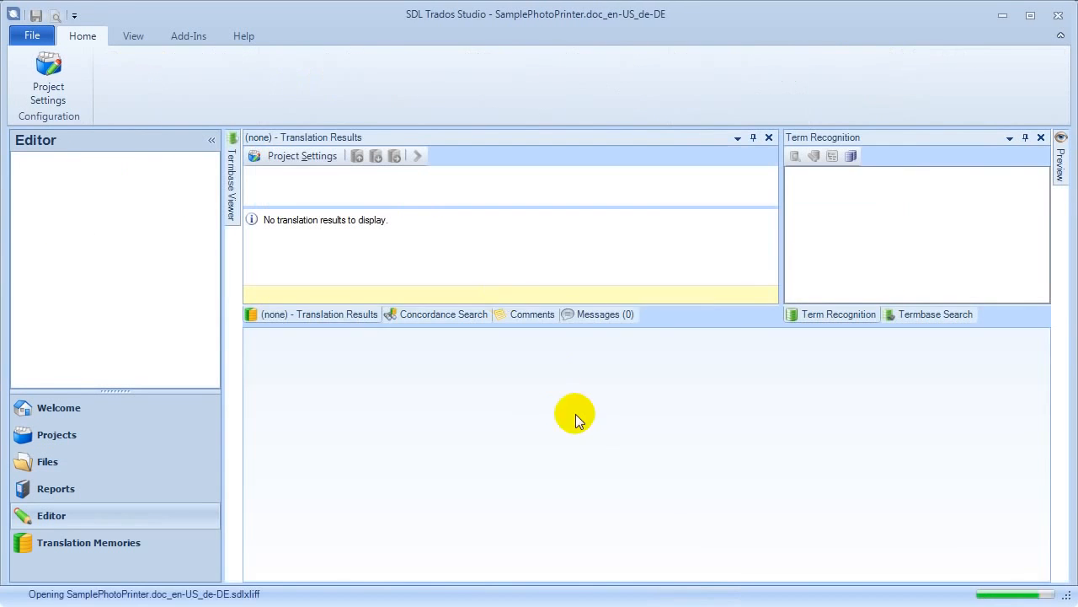
Translate and confirm segment 11 as "Andere Adapter können Ihre Kamera, Fotodrucker bzw. Computer beschädigen." and fill segments 12–18 with confirmed context matches.
drag(1046, 393, 1044, 499)
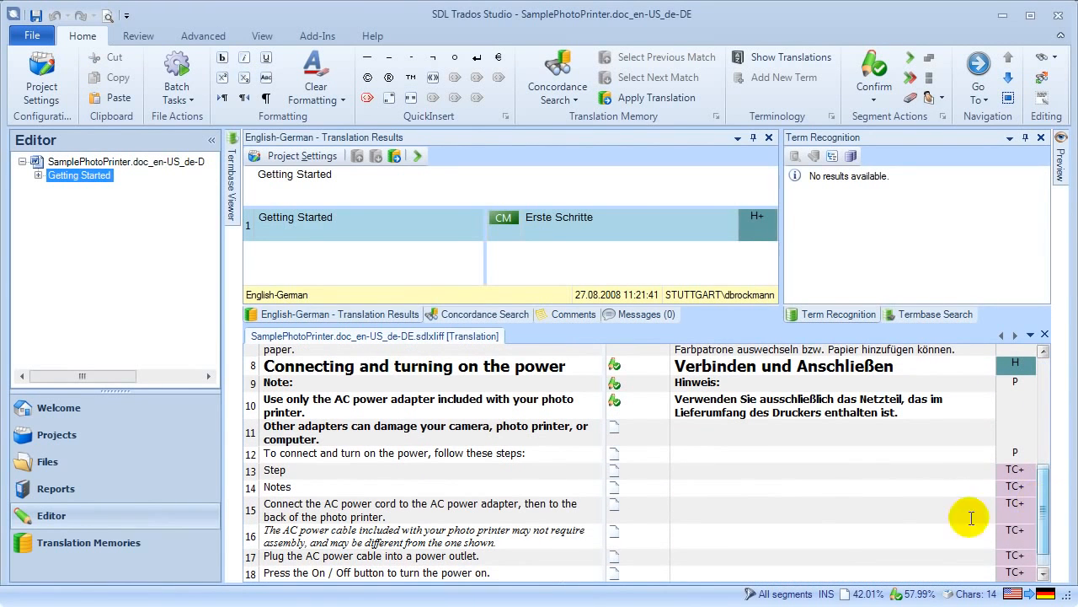
click(730, 433)
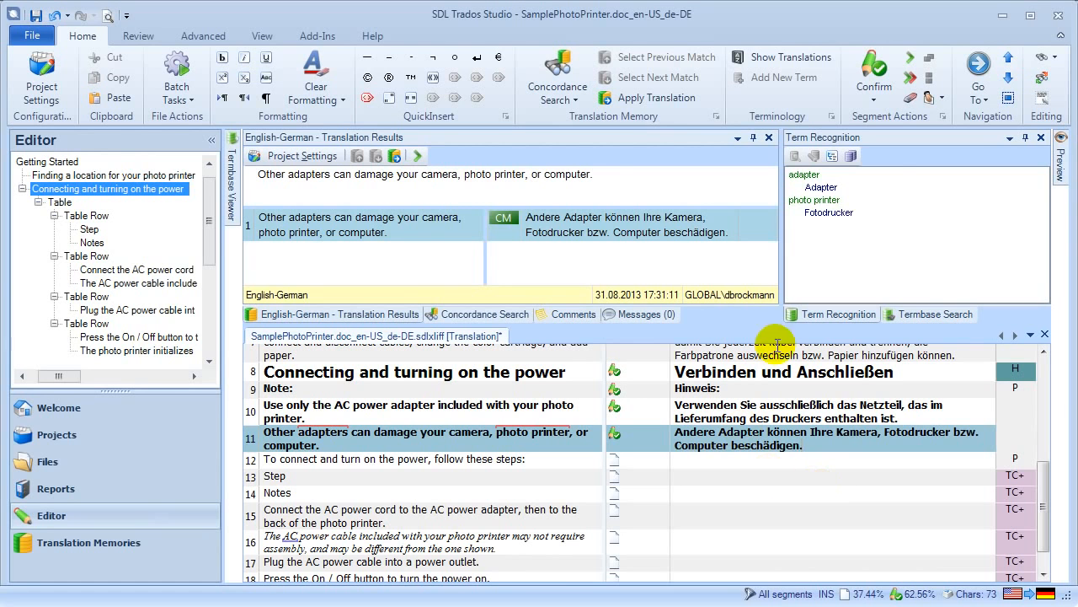
click(885, 77)
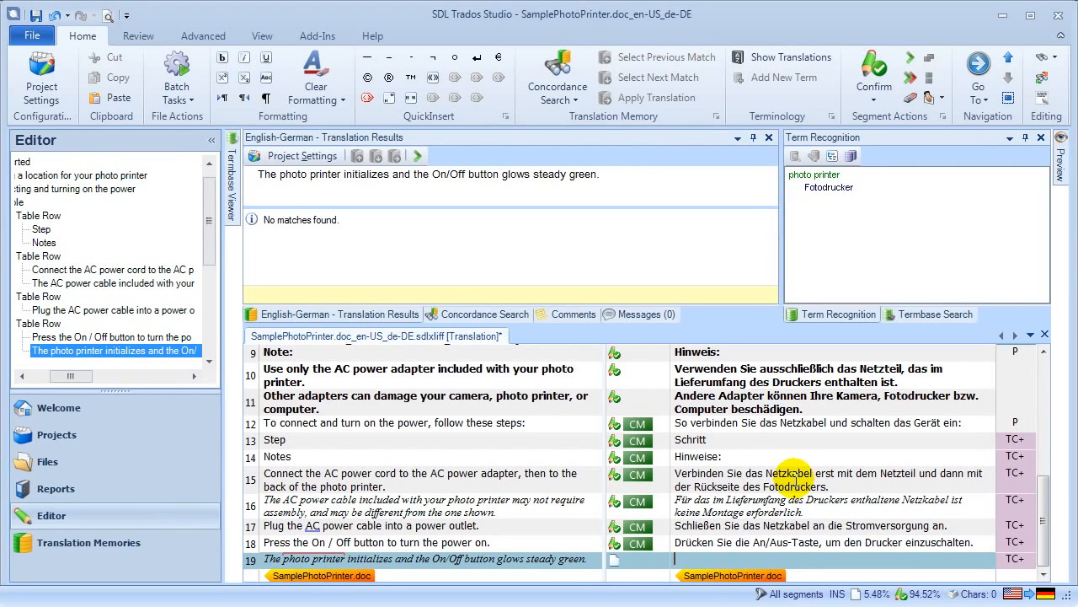
Translate segment 19 as "Der Drucker wird initialisiert, und die An/Aus-Taste leuchtet dauerhaft grün." and confirm the segment.
text(Der Drucker wird initialisiert, und die An/Aus-Taste leuchtet dauerhaft grün.)
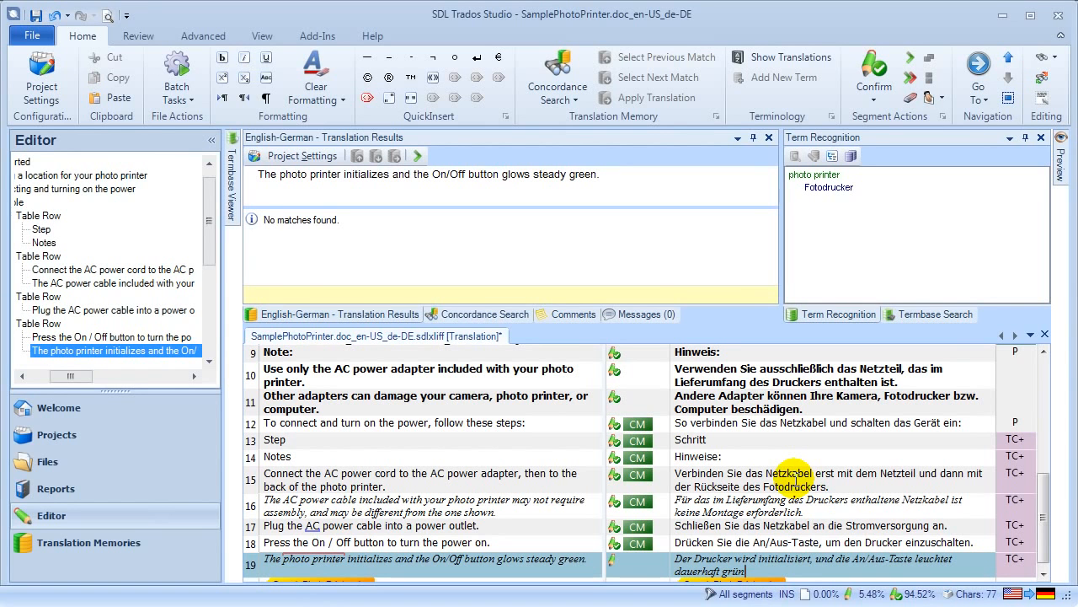
key(ctrl+Return)
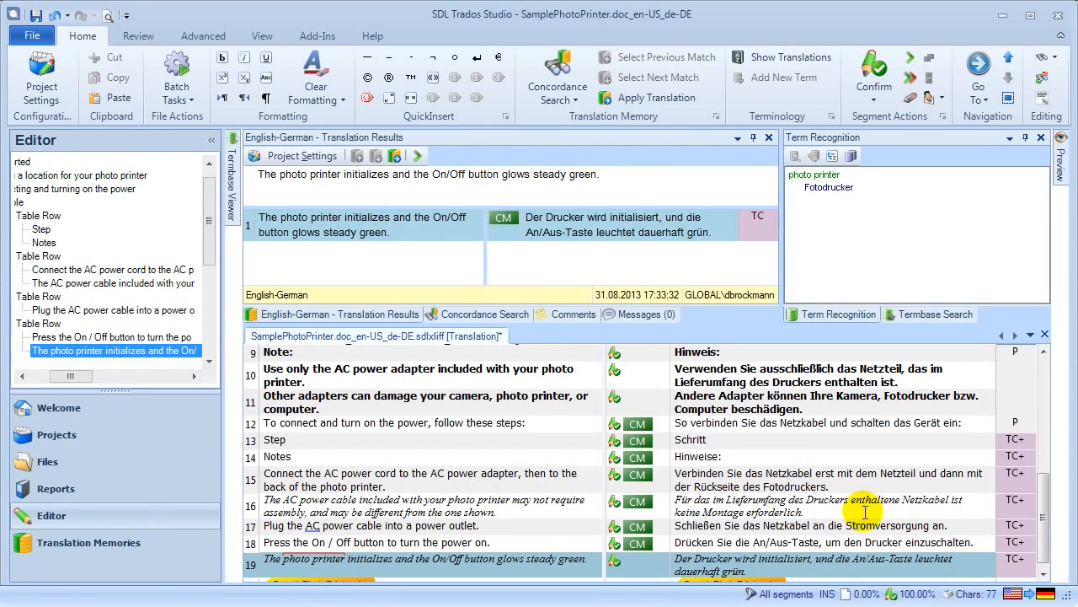
Save the bilingual document and check the translation progress and confirmation statistics of its file in the single-file project.
click(38, 16)
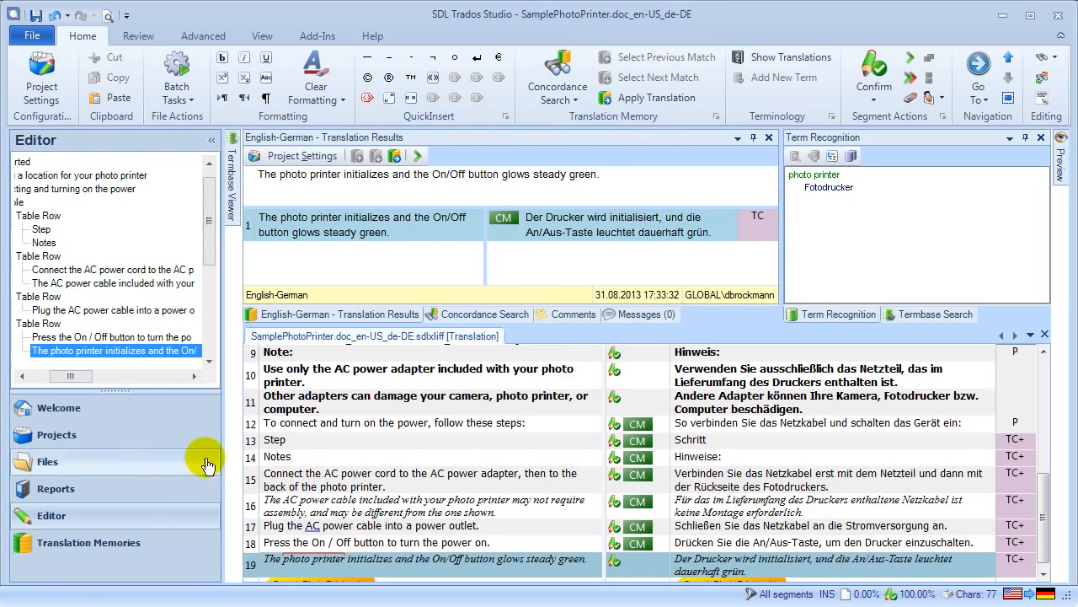
click(82, 439)
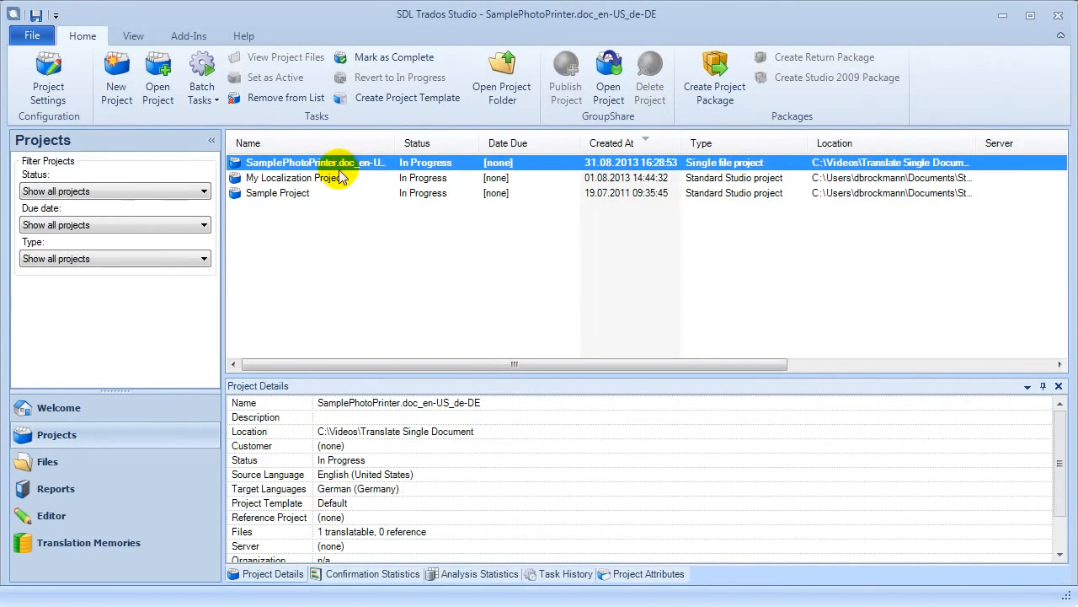
click(145, 469)
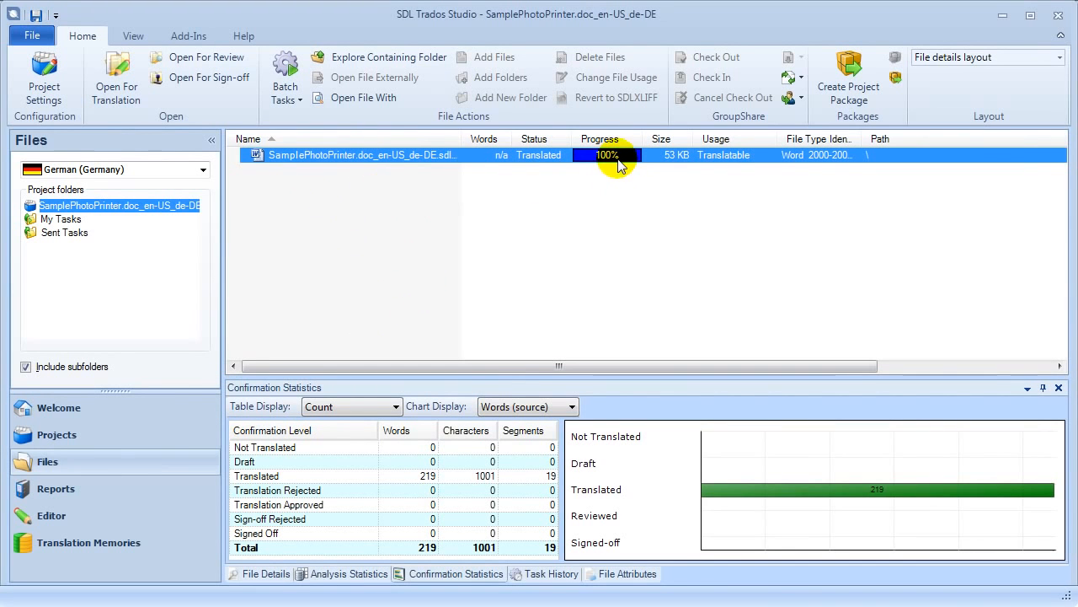
Return to the open translation and save its target document as SamplePhotoPrinter_GER.doc in the Translate Single Document folder.
click(142, 524)
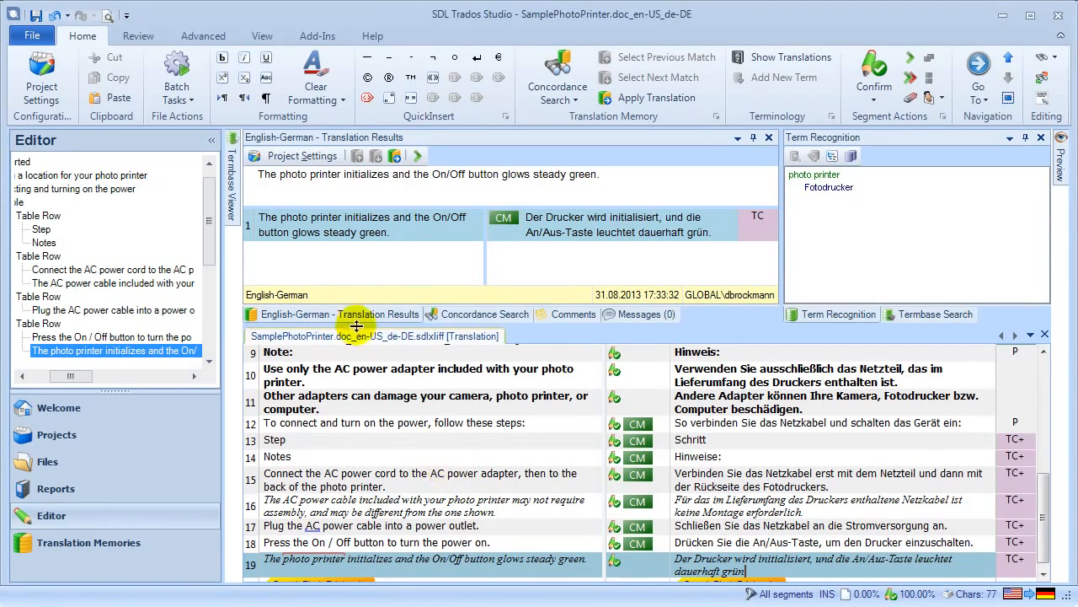
click(34, 35)
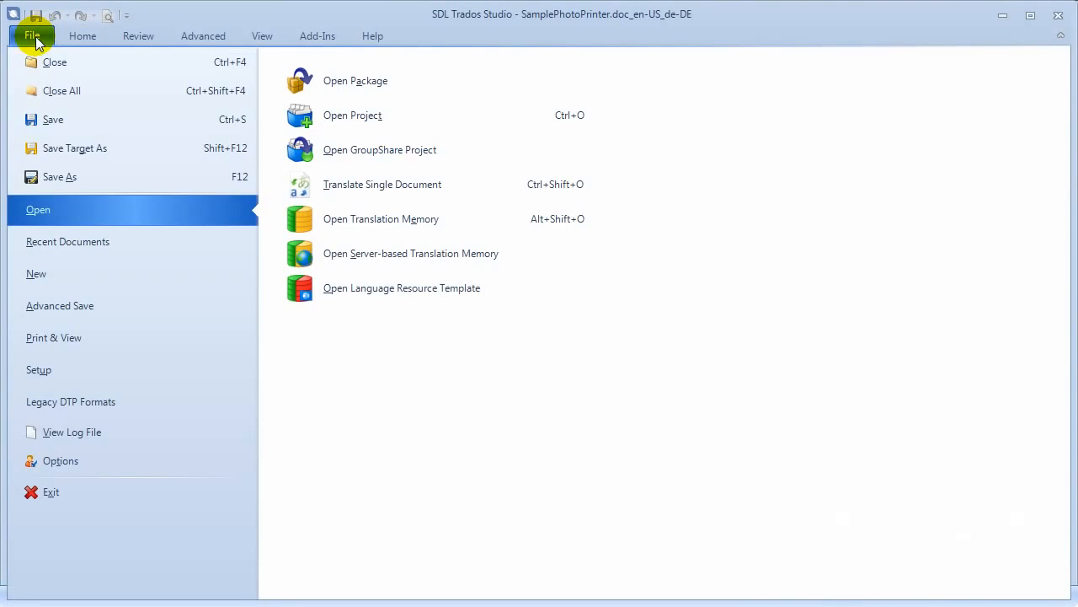
click(97, 154)
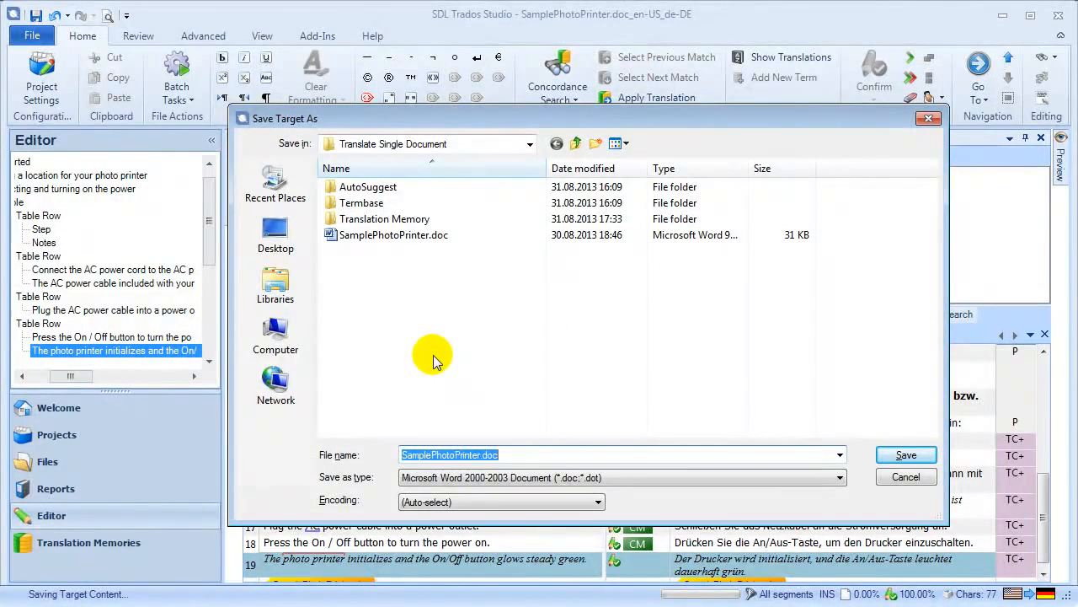
key(Left)
key(Left)
text(_GER)
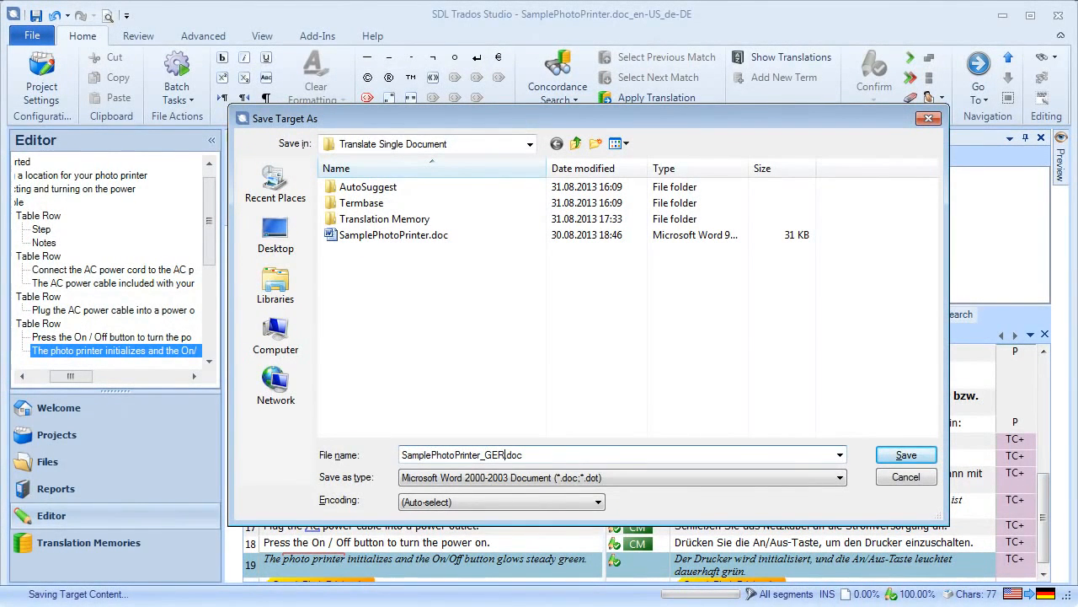
click(905, 455)
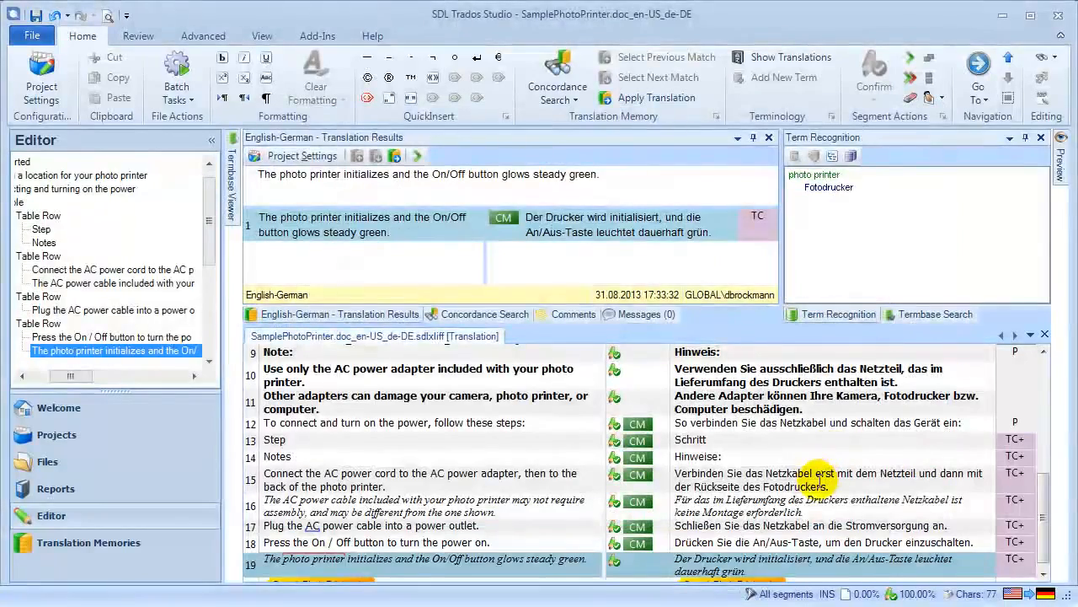